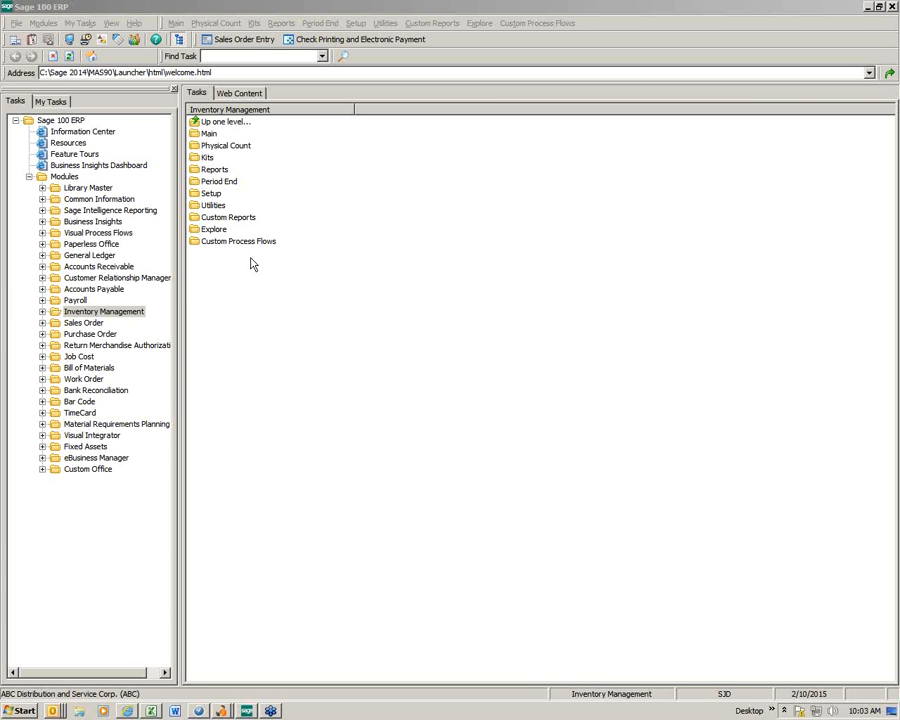
# Open Item Maintenance from the main Inventory Management tasks and load item 1001-HON-H252
pyautogui.doubleClick(115, 314)
pyautogui.doubleClick(86, 322)
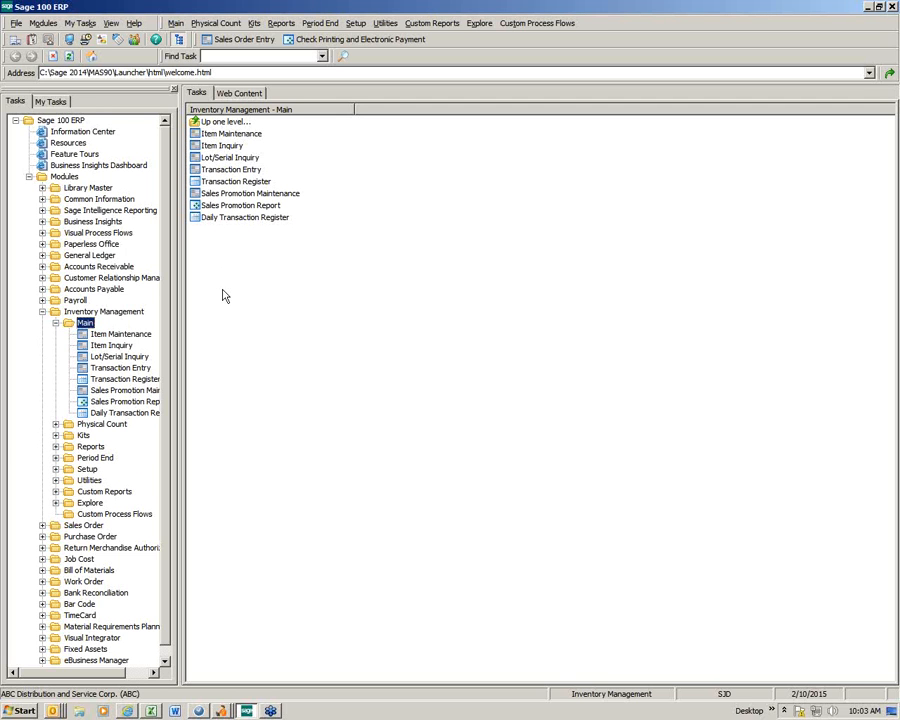
pyautogui.click(234, 135)
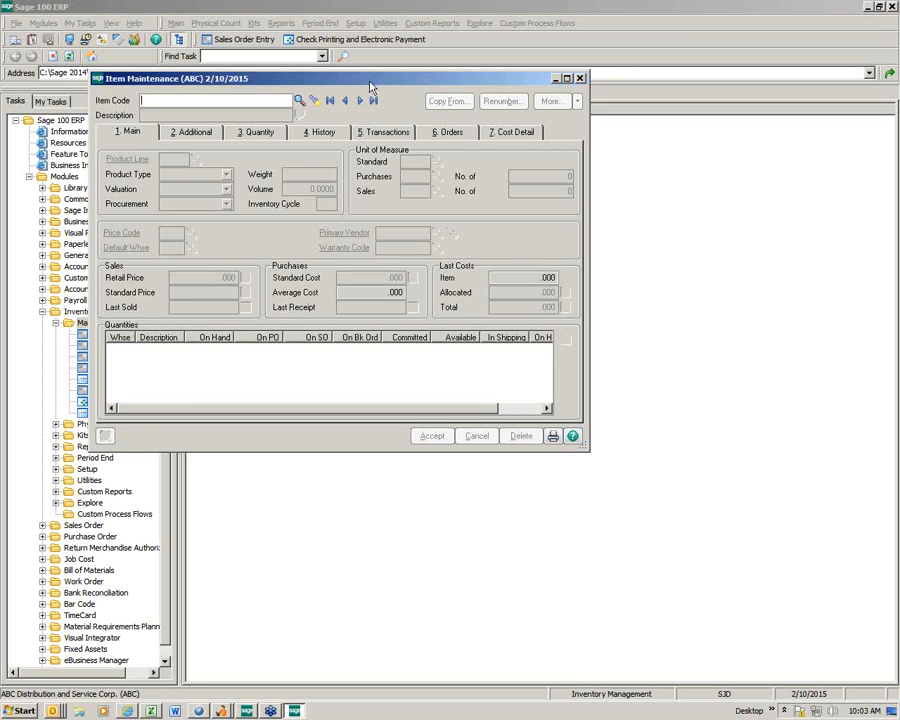
pyautogui.click(298, 100)
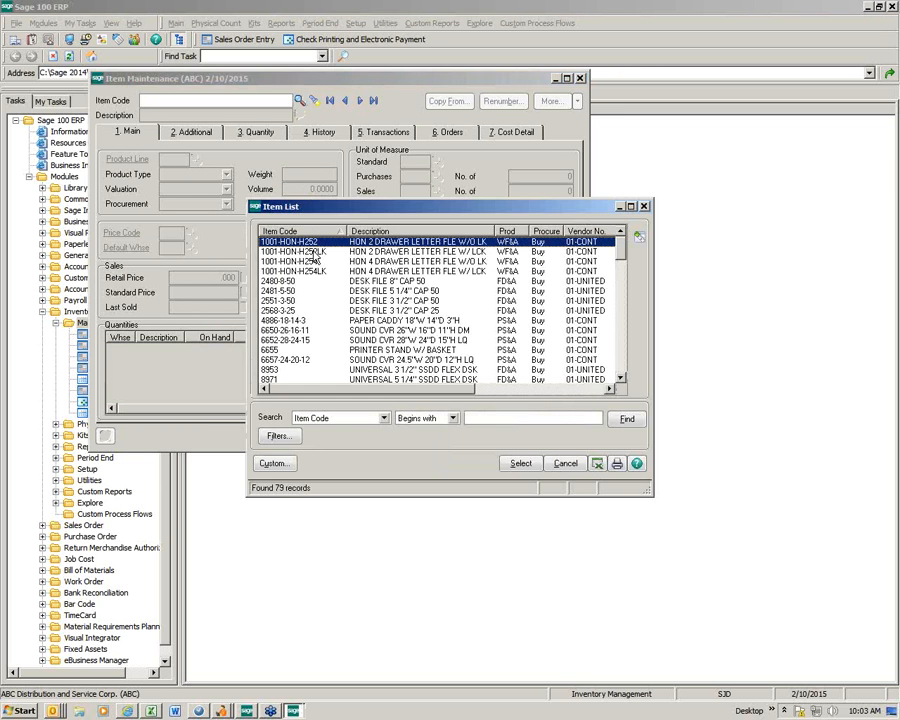
pyautogui.press('Return')
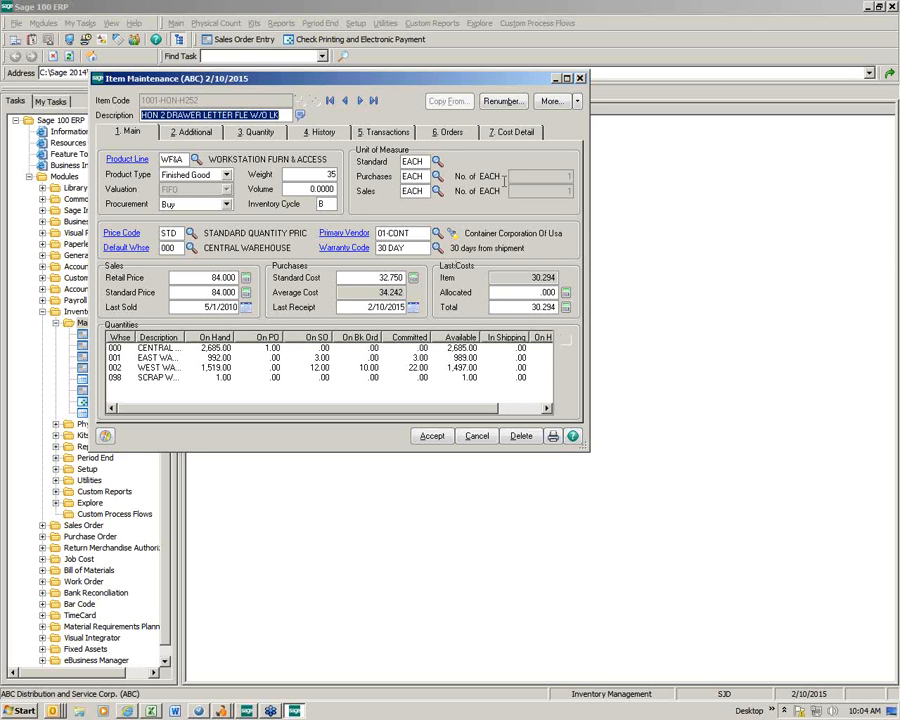
# Open the item's vendor records, select Container Corporation's row and widen the Name column to review its details
pyautogui.click(551, 101)
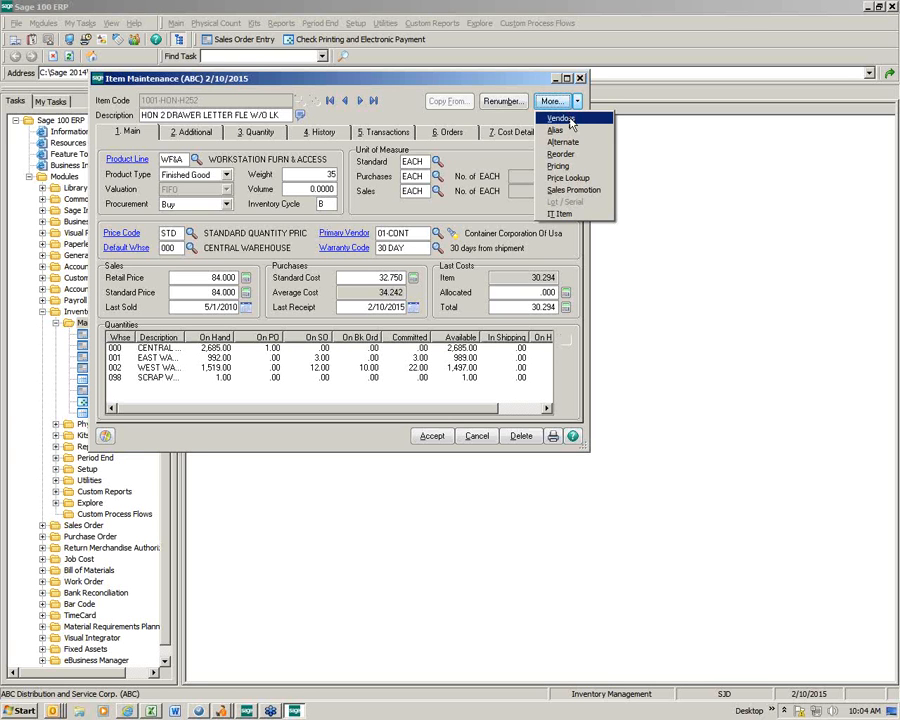
pyautogui.click(569, 119)
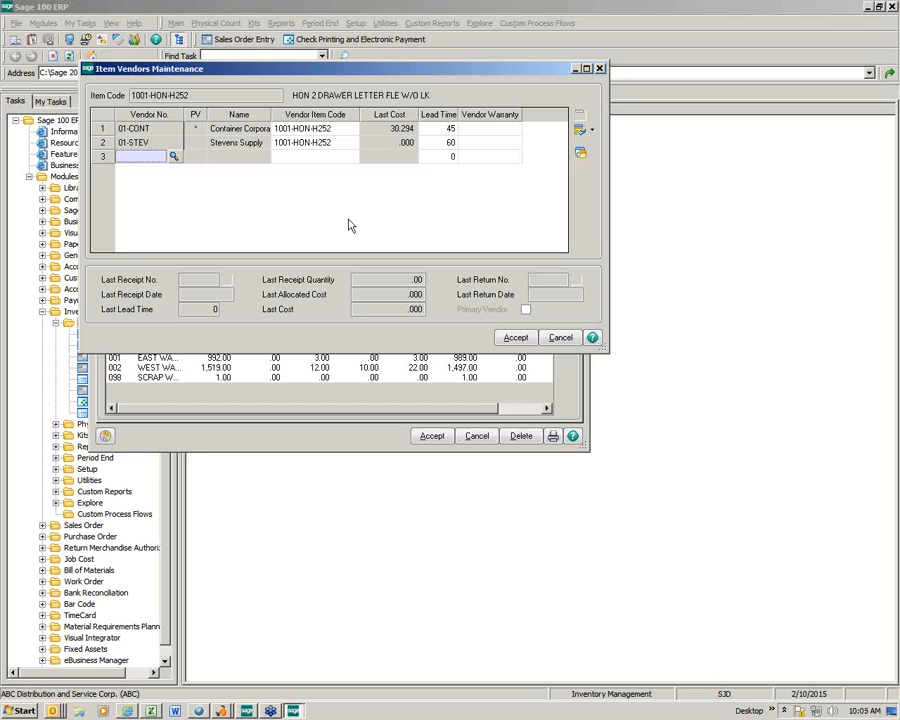
pyautogui.click(140, 133)
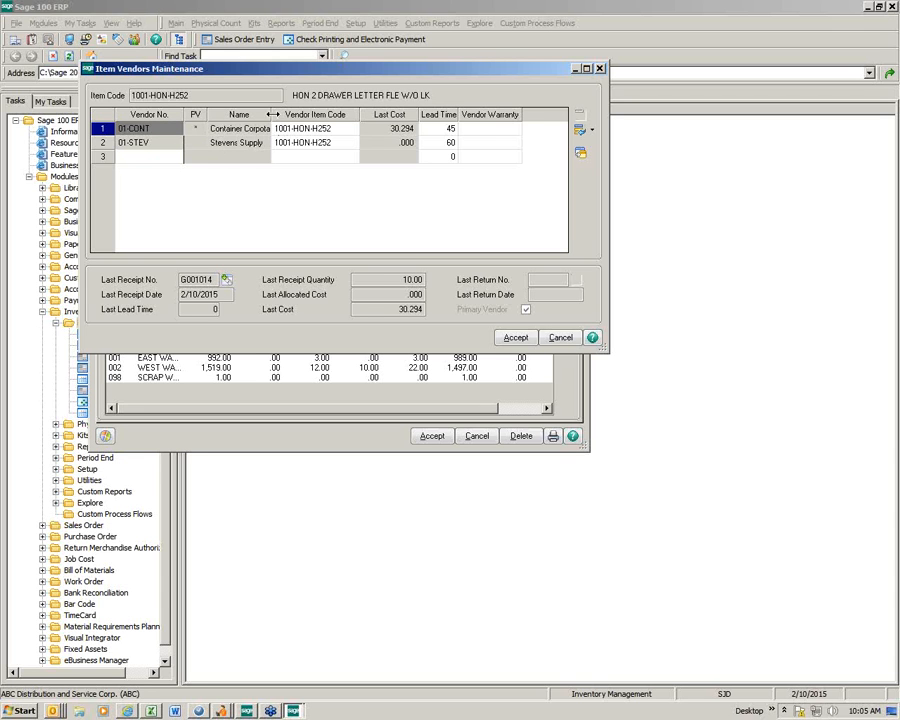
pyautogui.moveTo(270, 115); pyautogui.dragTo(287, 115)
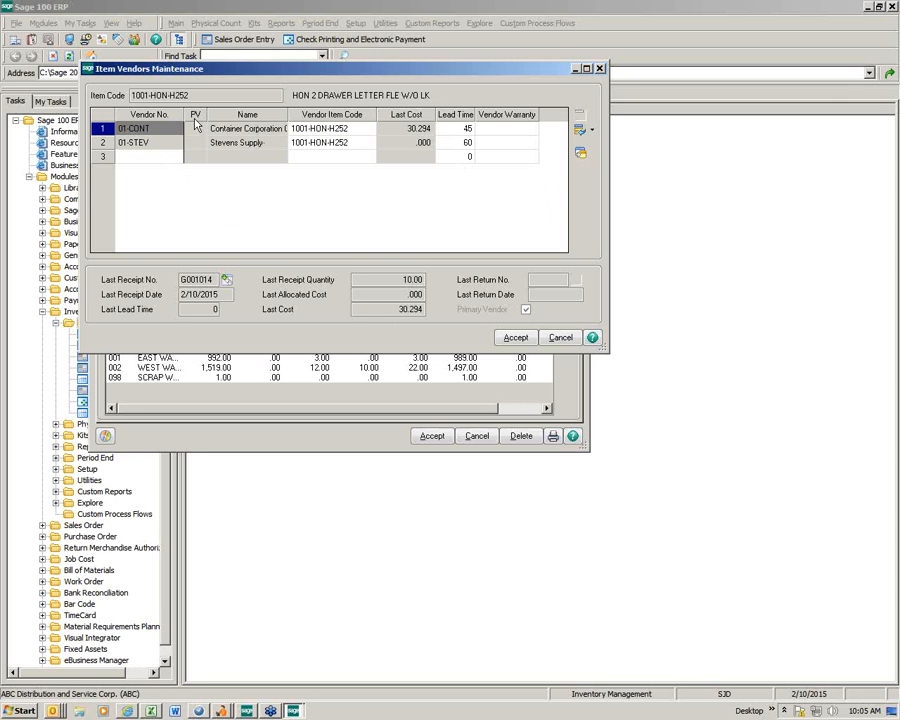
pyautogui.moveTo(247, 72); pyautogui.dragTo(374, 261)
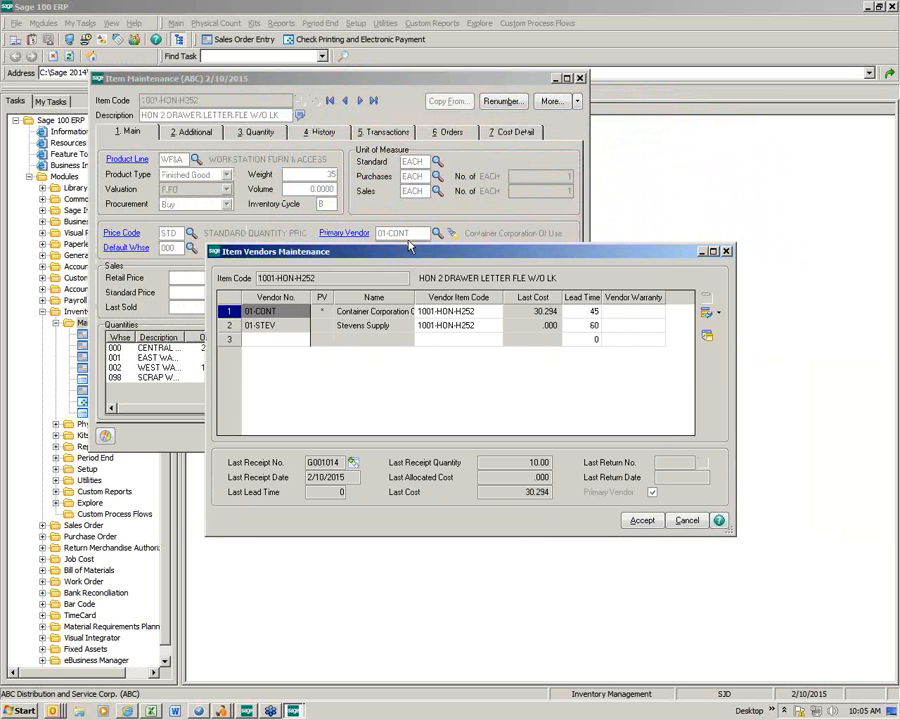
pyautogui.moveTo(412, 257); pyautogui.dragTo(296, 121)
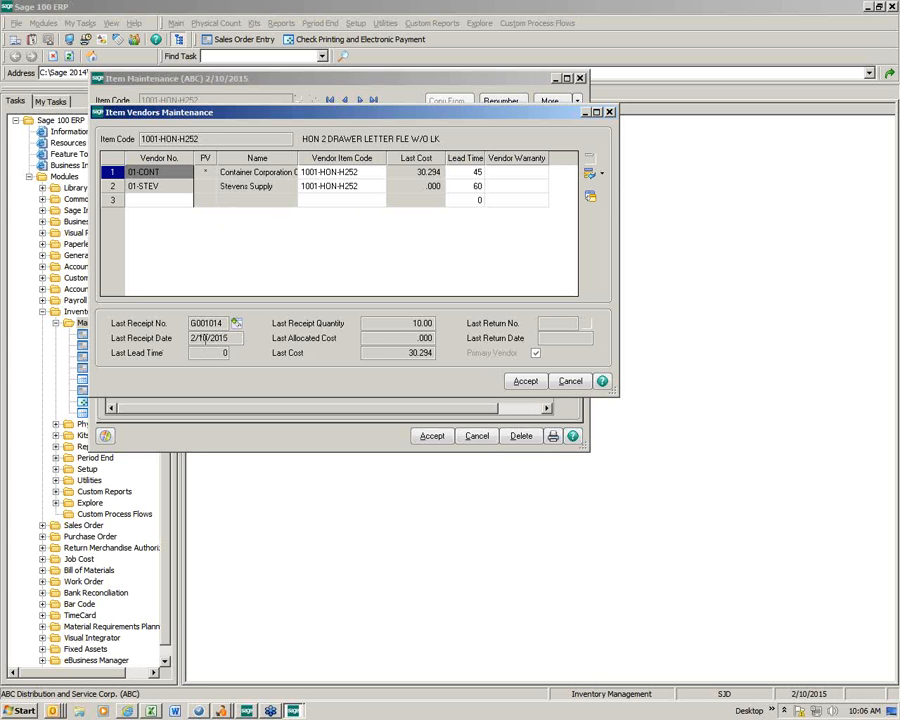
# View the receipt history behind Container Corporation's last receipt, highlight its invoice number, and return to the item record
pyautogui.click(236, 324)
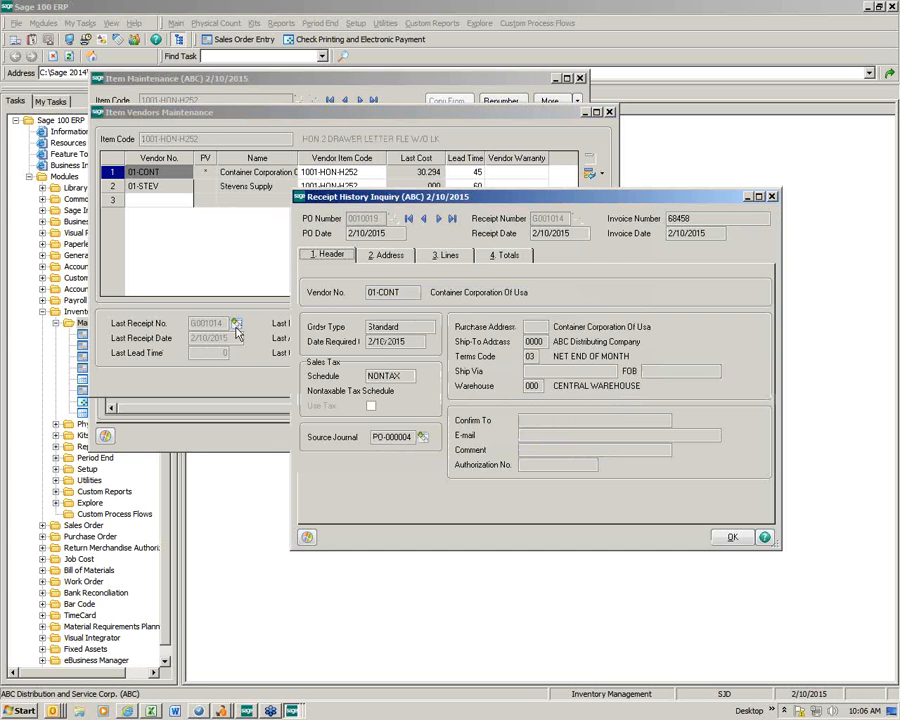
pyautogui.moveTo(440, 197); pyautogui.dragTo(258, 123)
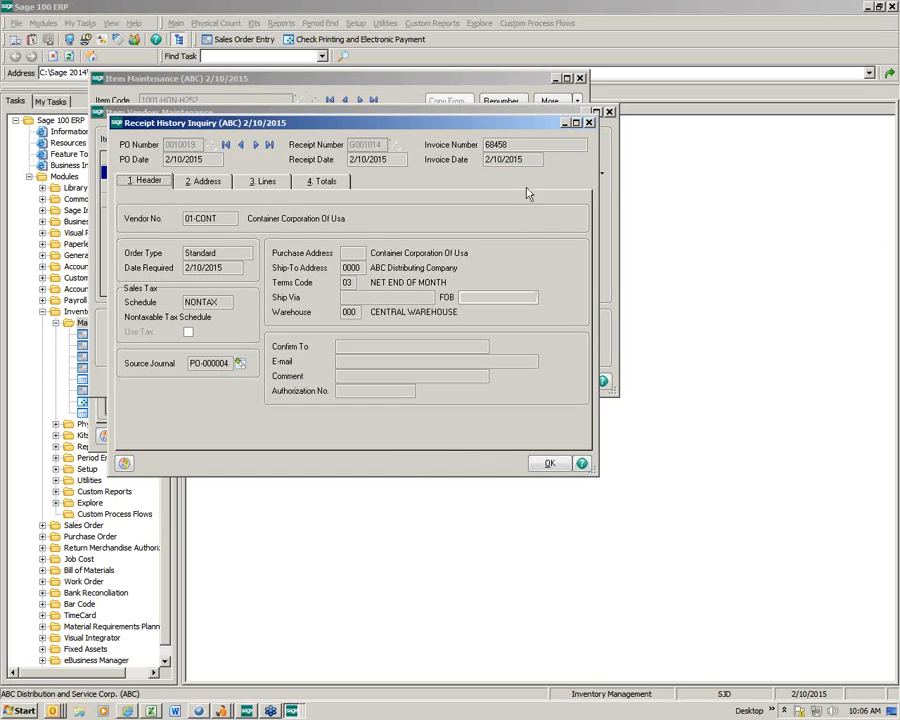
pyautogui.moveTo(508, 145); pyautogui.dragTo(484, 145)
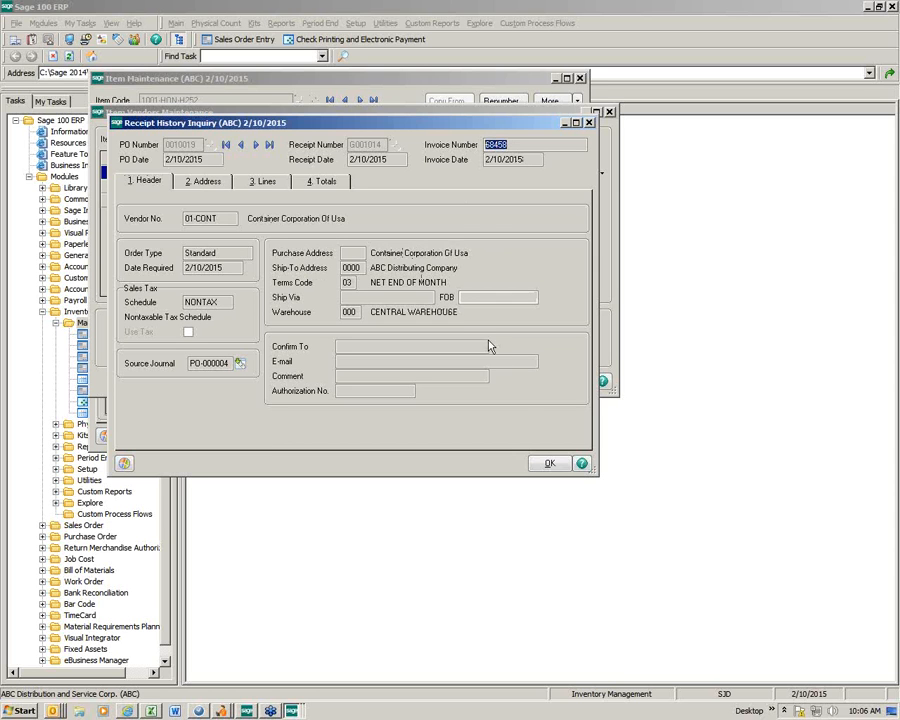
pyautogui.click(548, 464)
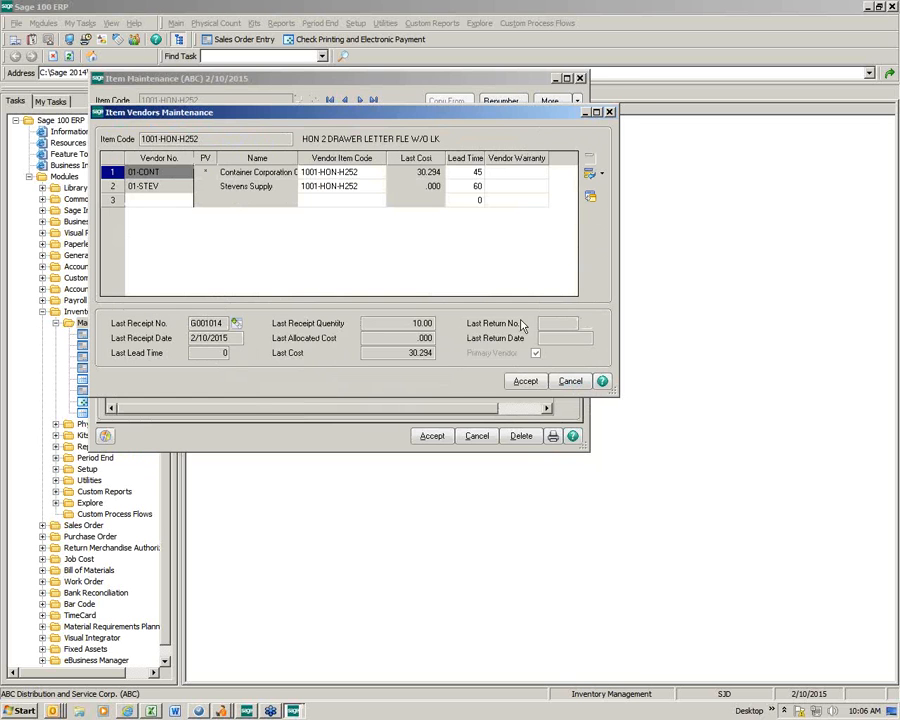
pyautogui.click(523, 382)
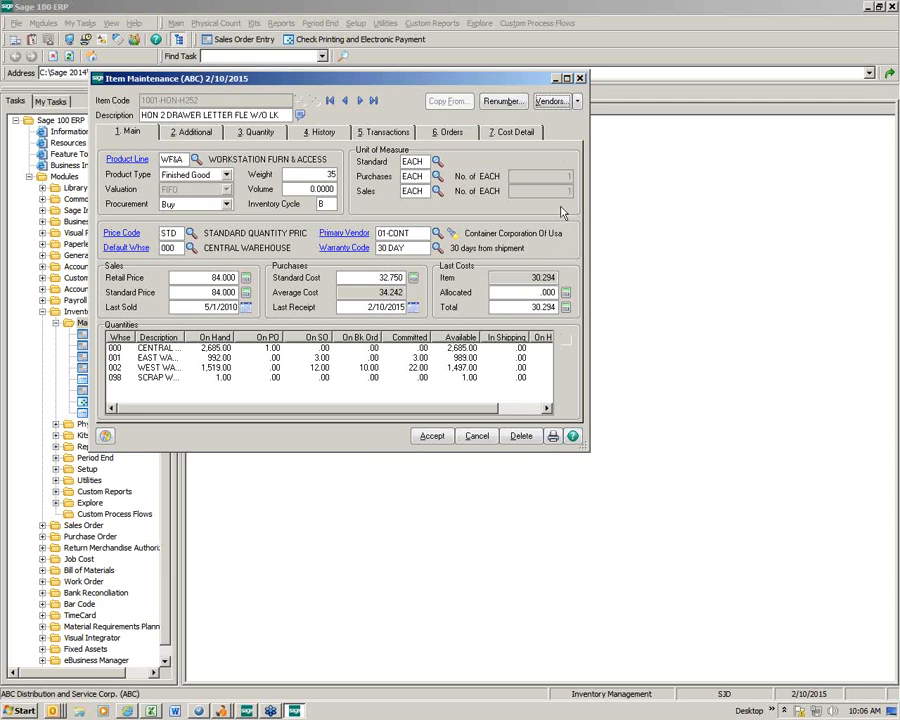
# Open the item's alias maintenance, look up customer alias ABF1001 to review it, and accept the record
pyautogui.click(577, 101)
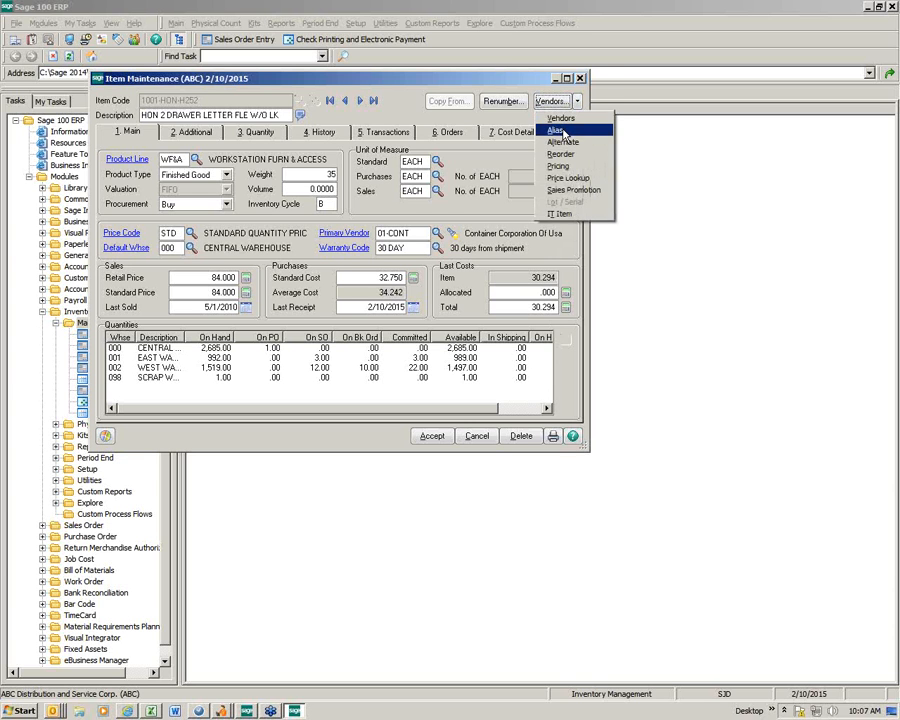
pyautogui.click(562, 133)
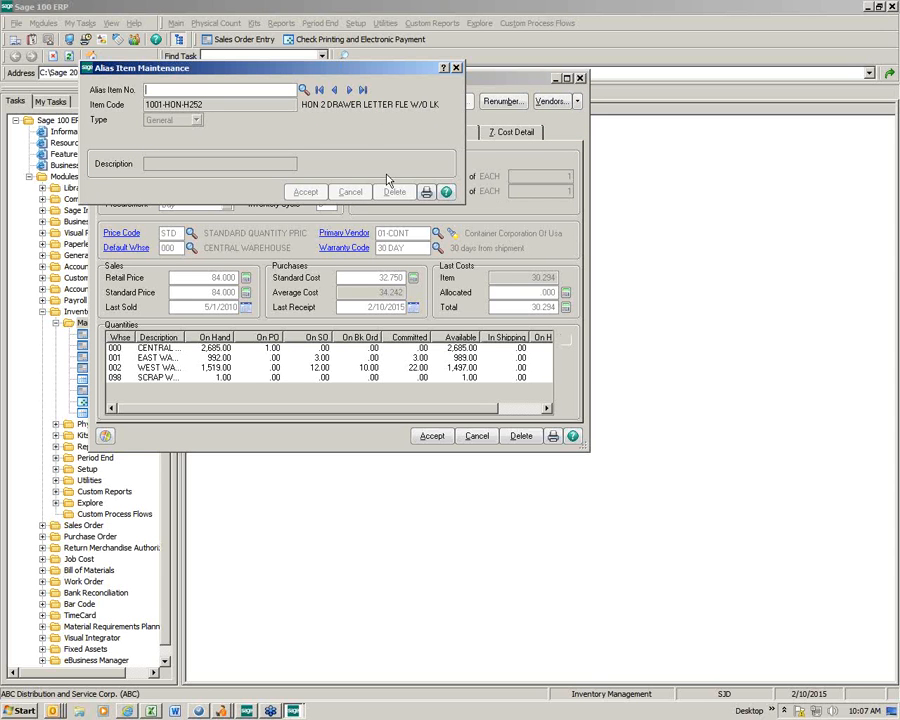
pyautogui.click(303, 90)
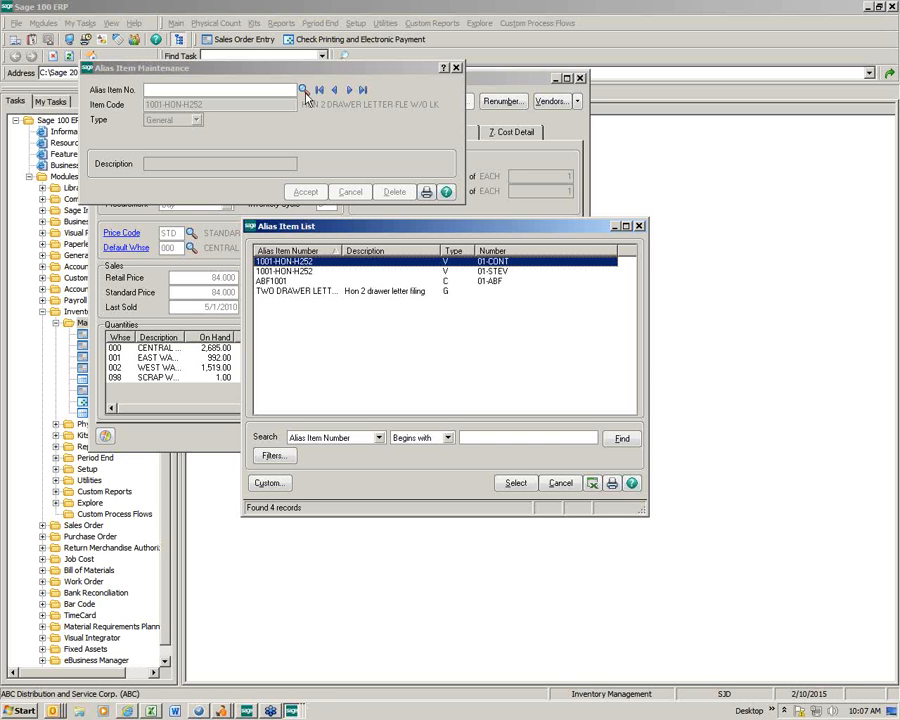
pyautogui.click(284, 283)
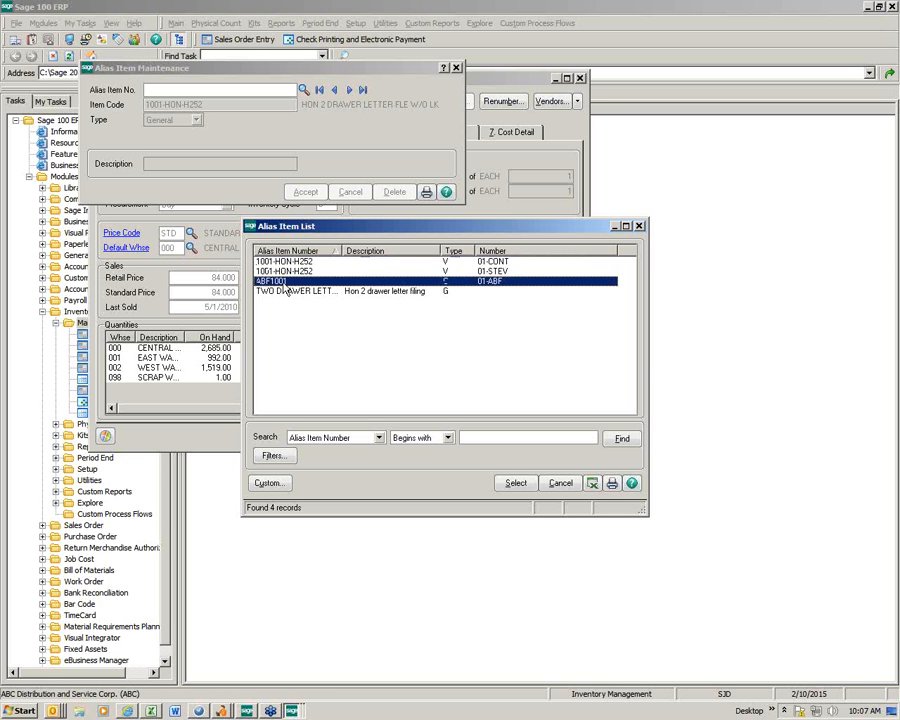
pyautogui.doubleClick(284, 284)
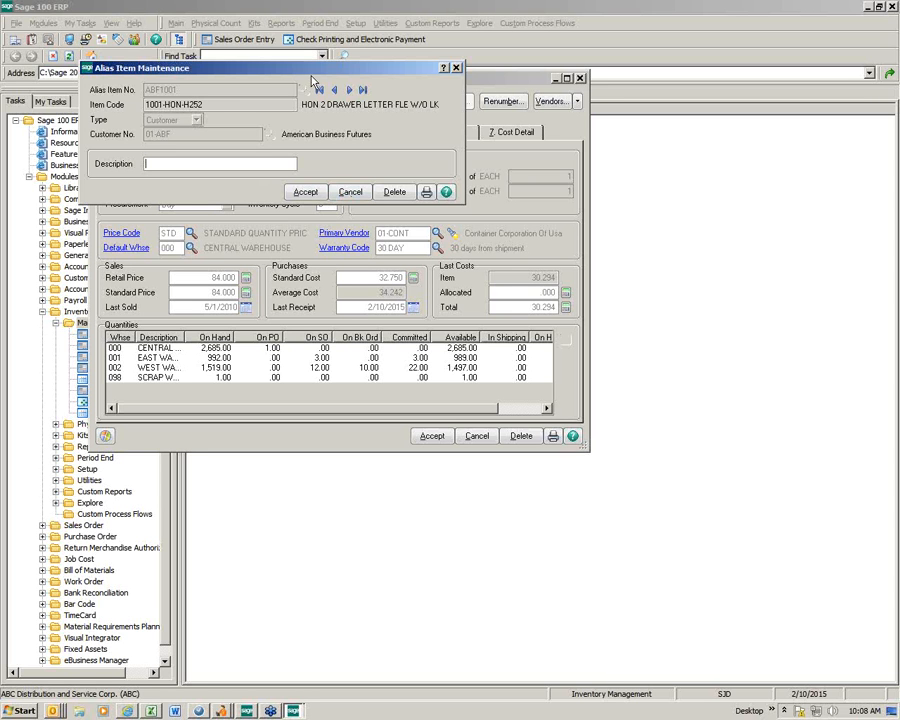
pyautogui.click(307, 192)
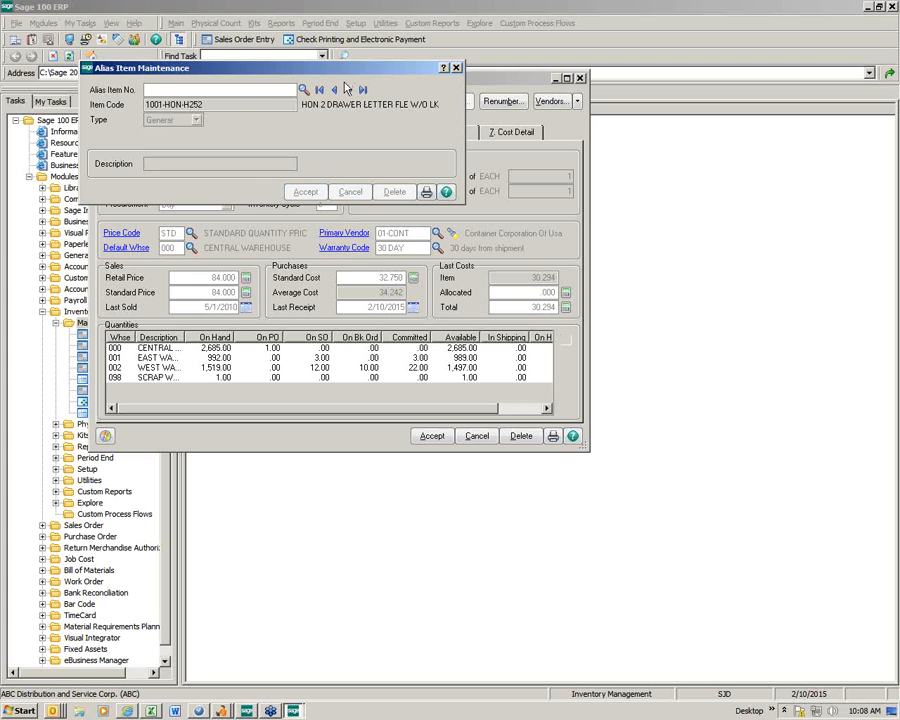
# Start a new sales order and choose American Business Futures as the customer
pyautogui.moveTo(246, 71); pyautogui.dragTo(245, 128)
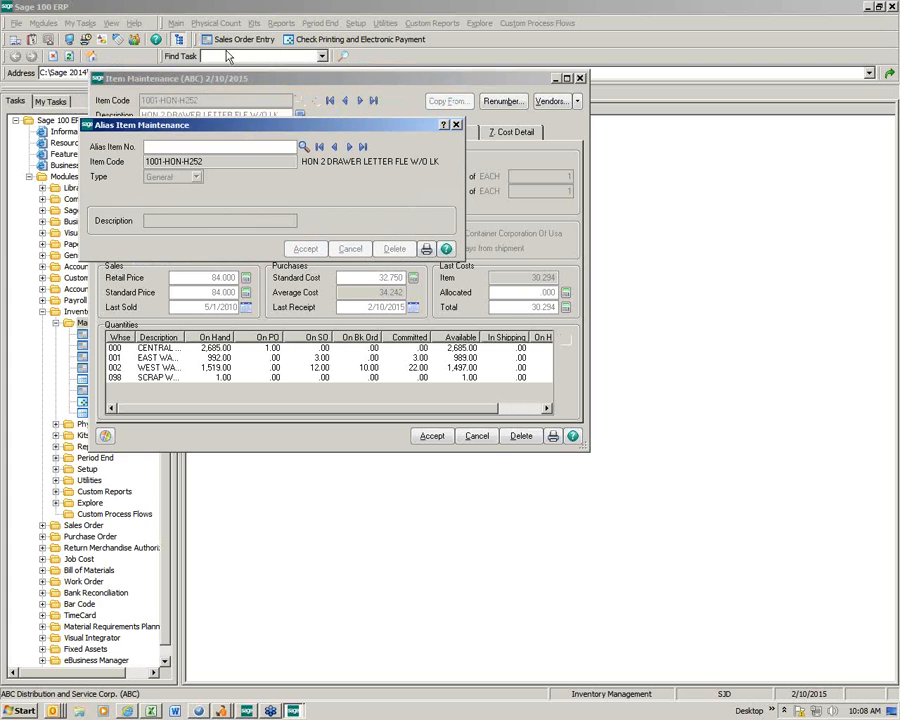
pyautogui.click(225, 41)
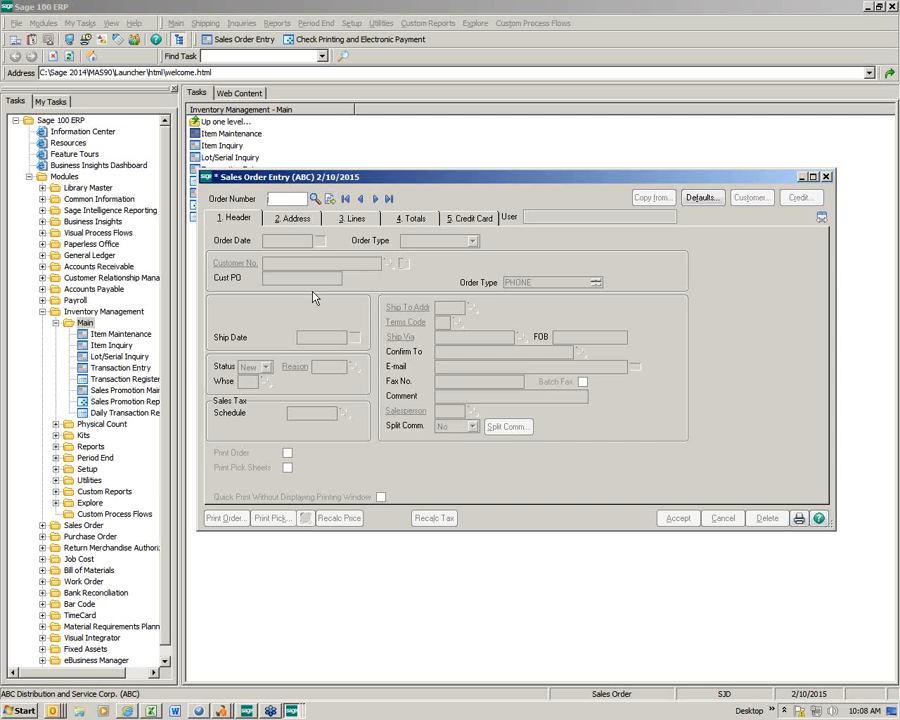
pyautogui.press('Return')
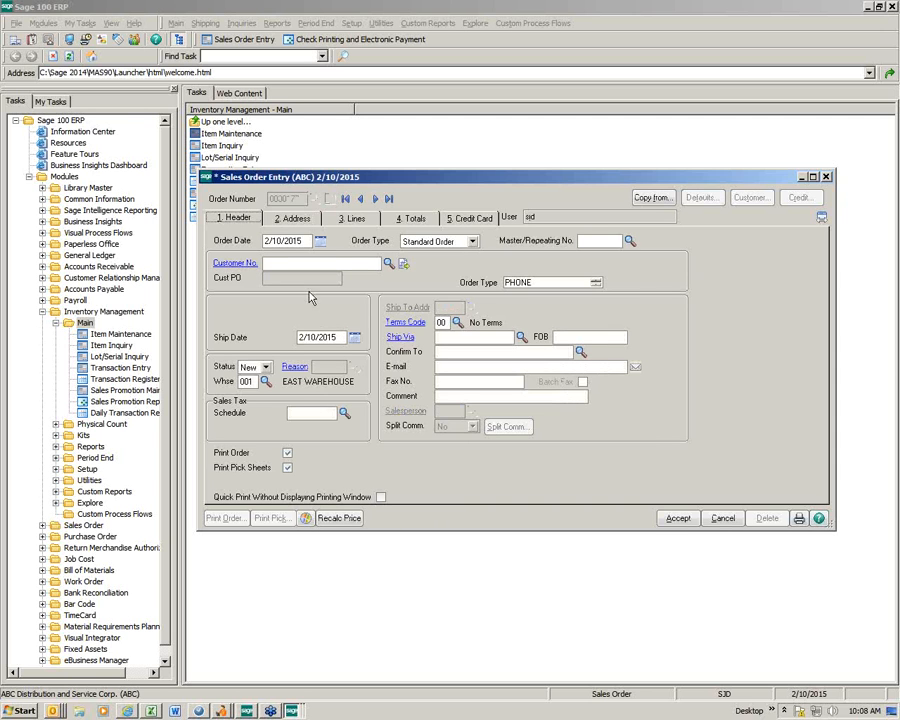
pyautogui.click(389, 263)
pyautogui.doubleClick(322, 244)
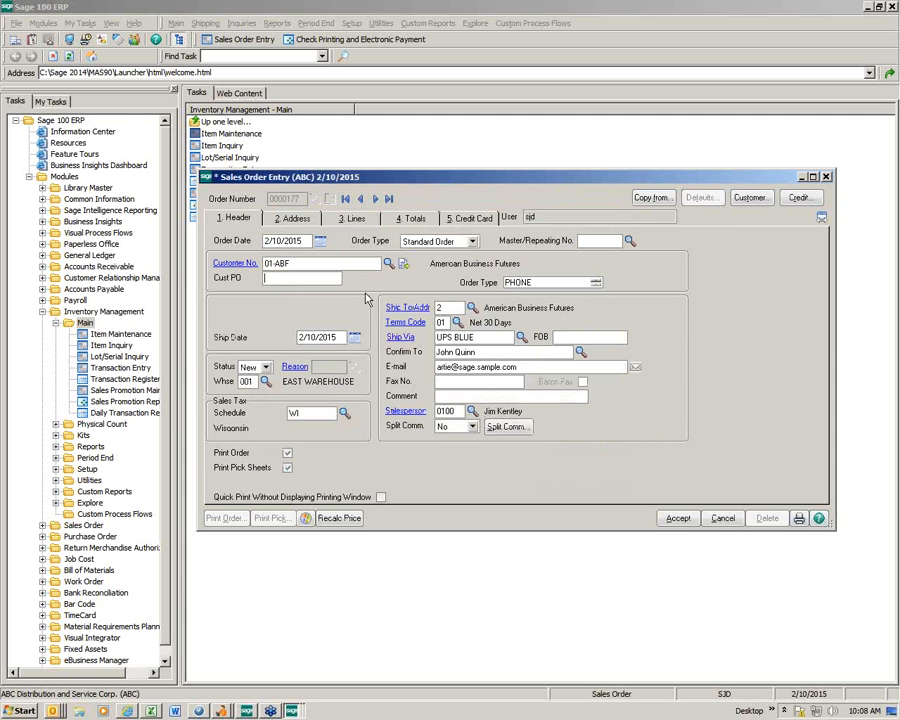
# Enter the customer alias ABF1001 as the item on the sales order's first line
pyautogui.click(357, 220)
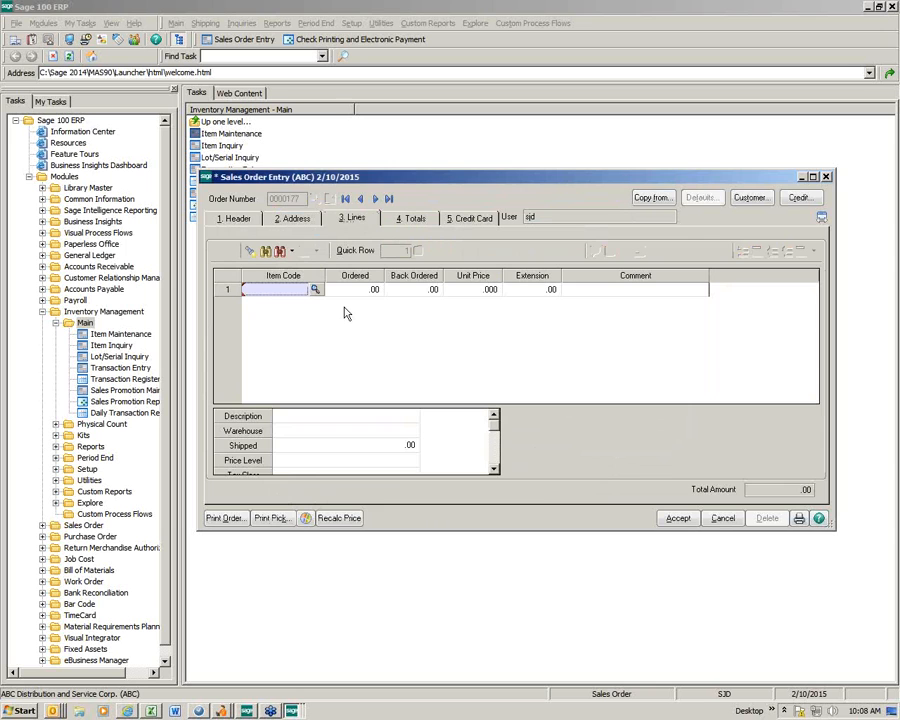
pyautogui.write('AB')
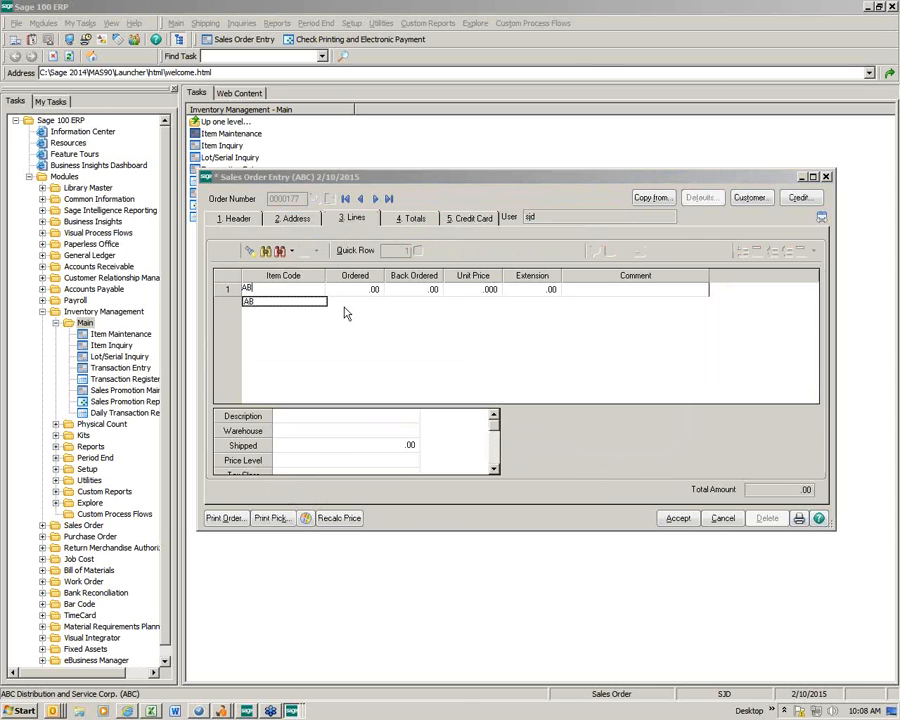
pyautogui.write('F1001')
pyautogui.press('Tab')
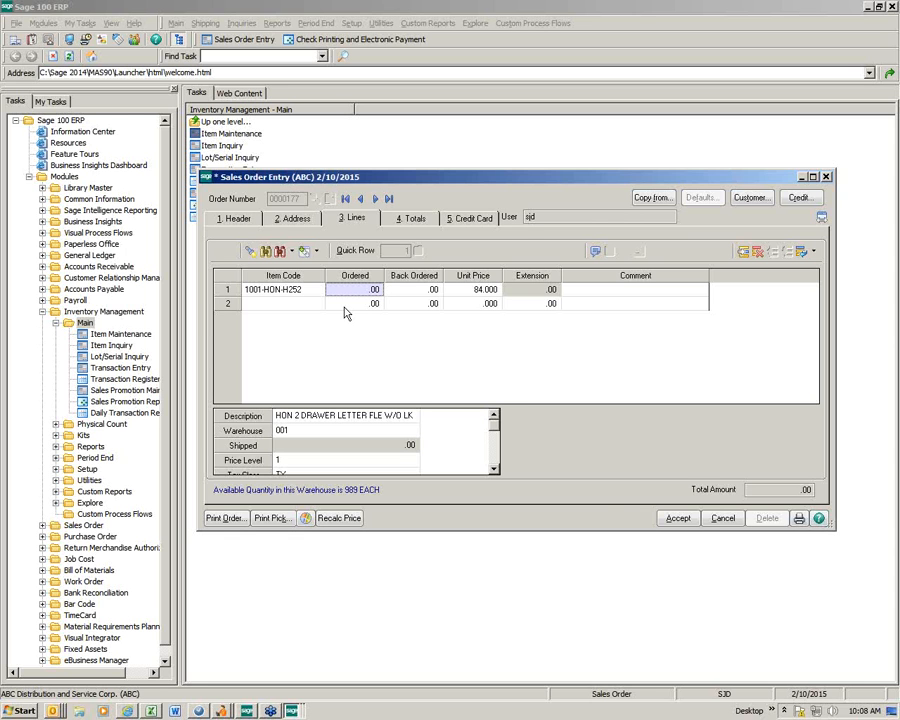
# Cancel the new sales order and close Sales Order Entry
pyautogui.moveTo(424, 184); pyautogui.dragTo(357, 173)
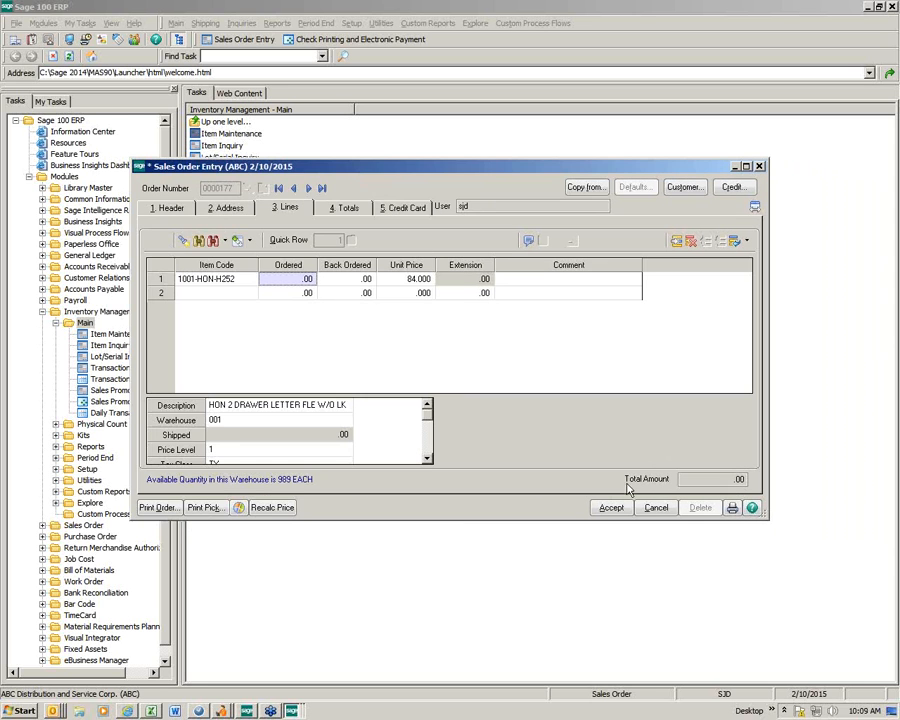
pyautogui.click(656, 507)
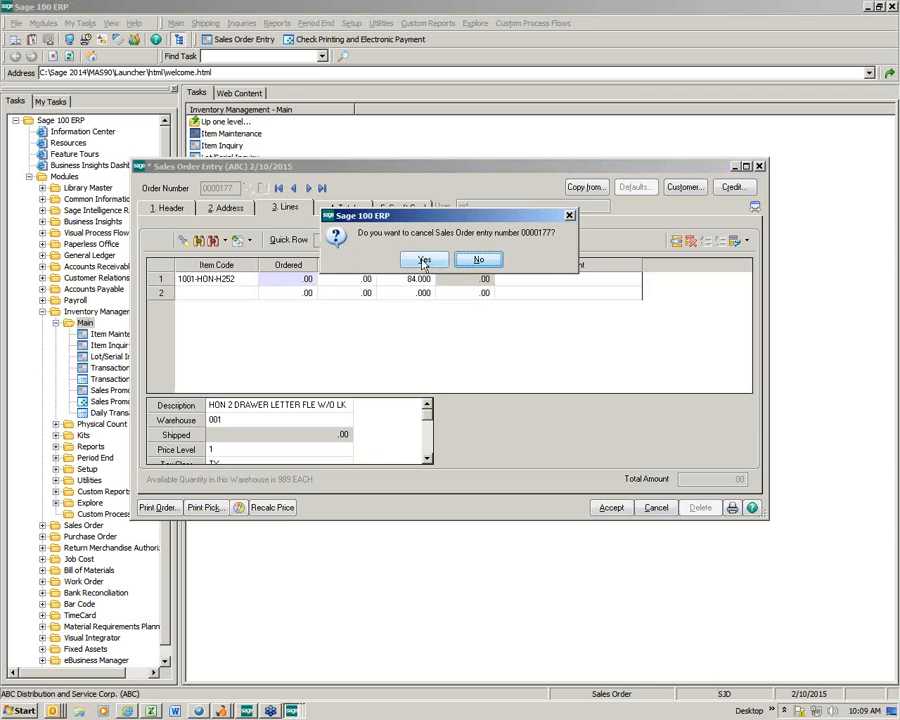
pyautogui.click(424, 259)
pyautogui.moveTo(477, 175); pyautogui.dragTo(332, 175)
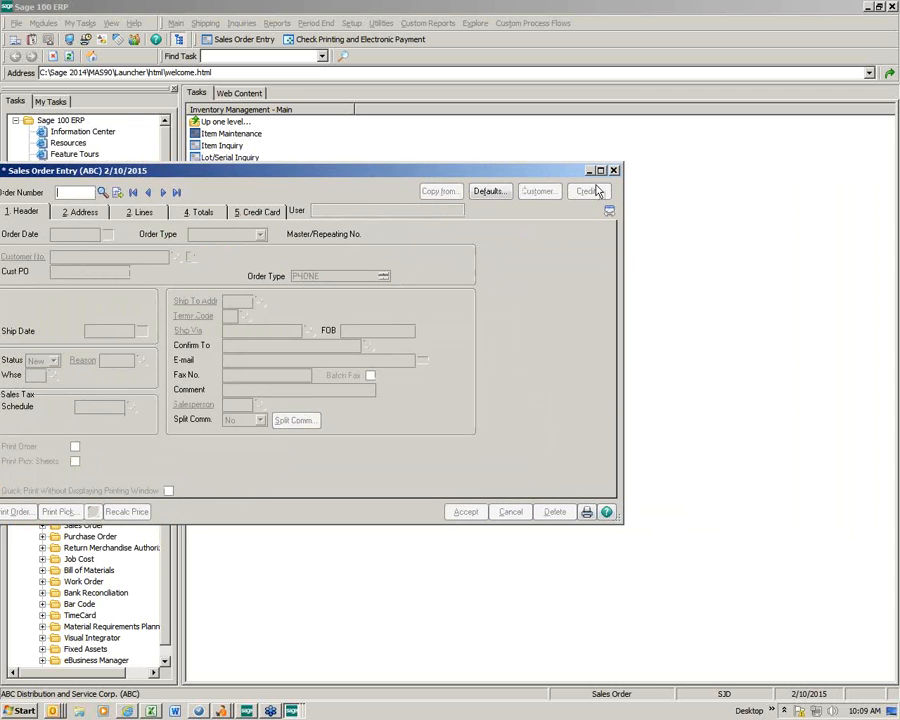
pyautogui.click(615, 172)
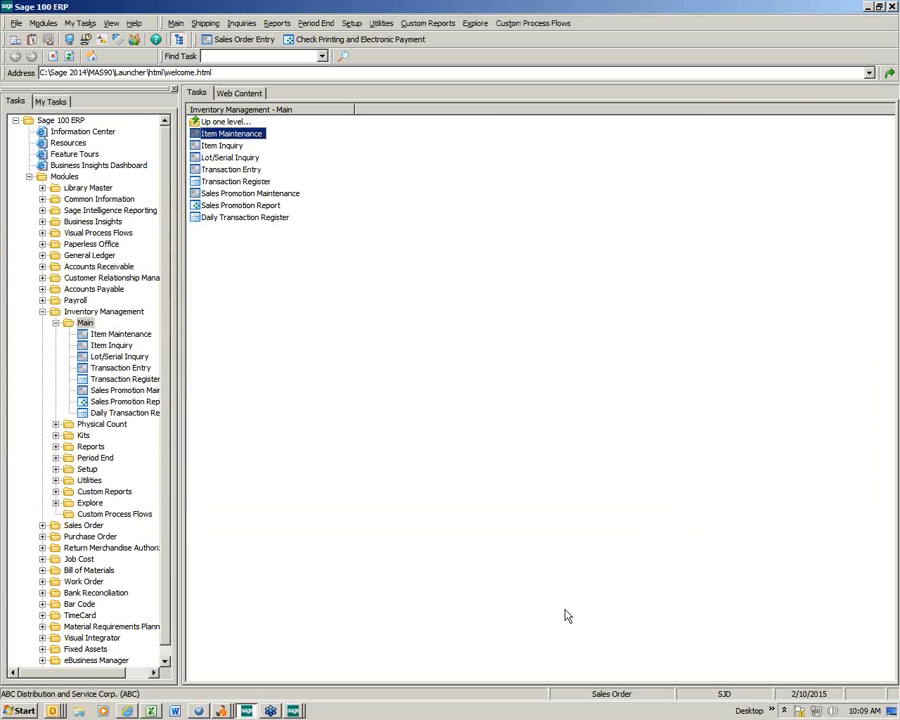
# Bring the open Alias Item Maintenance and Item Maintenance windows back into view
pyautogui.click(292, 711)
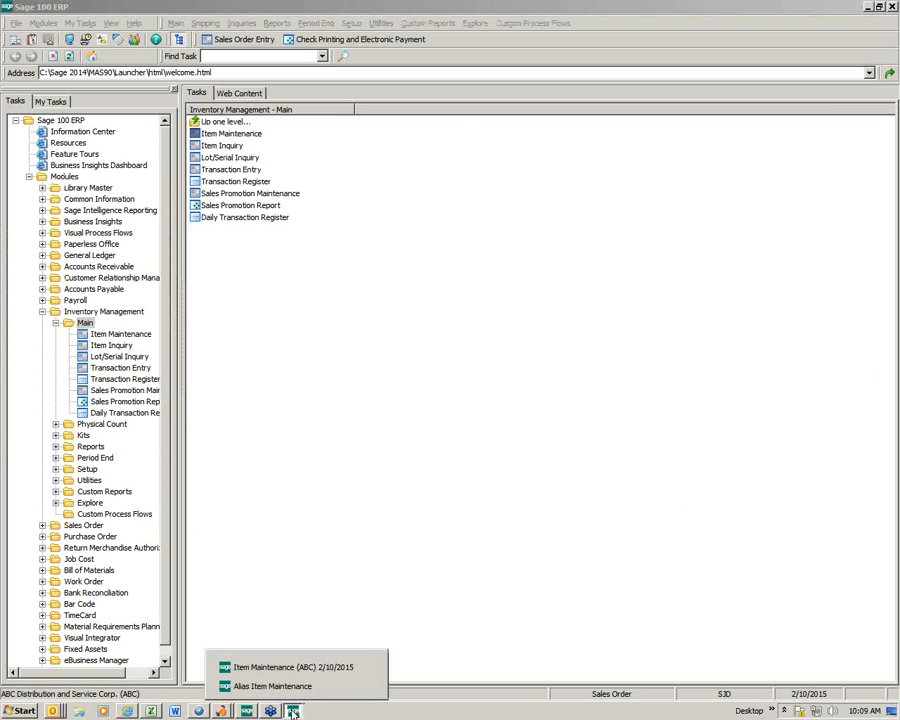
pyautogui.click(294, 688)
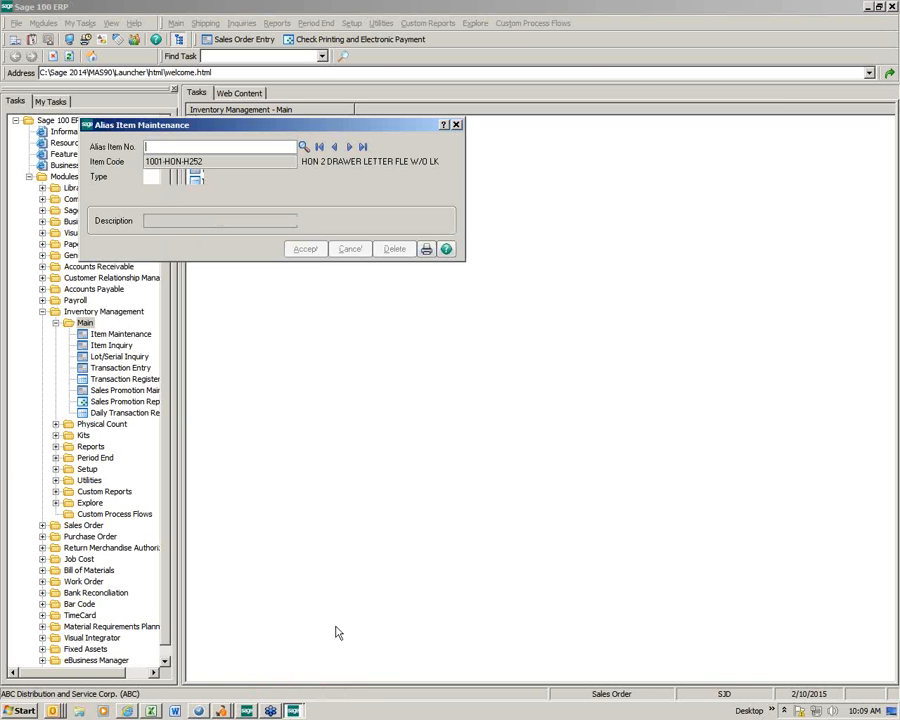
pyautogui.click(294, 711)
pyautogui.click(270, 660)
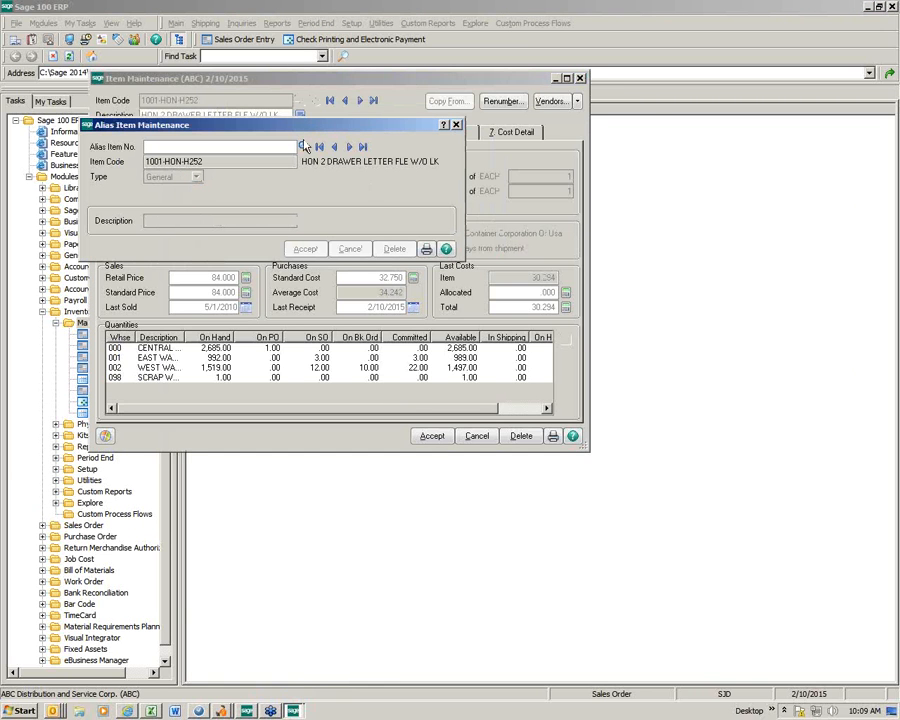
# Try alias number 1234 with the Customer and Vendor types, and close Alias Item Maintenance without saving
pyautogui.write('1234')
pyautogui.press('Tab')
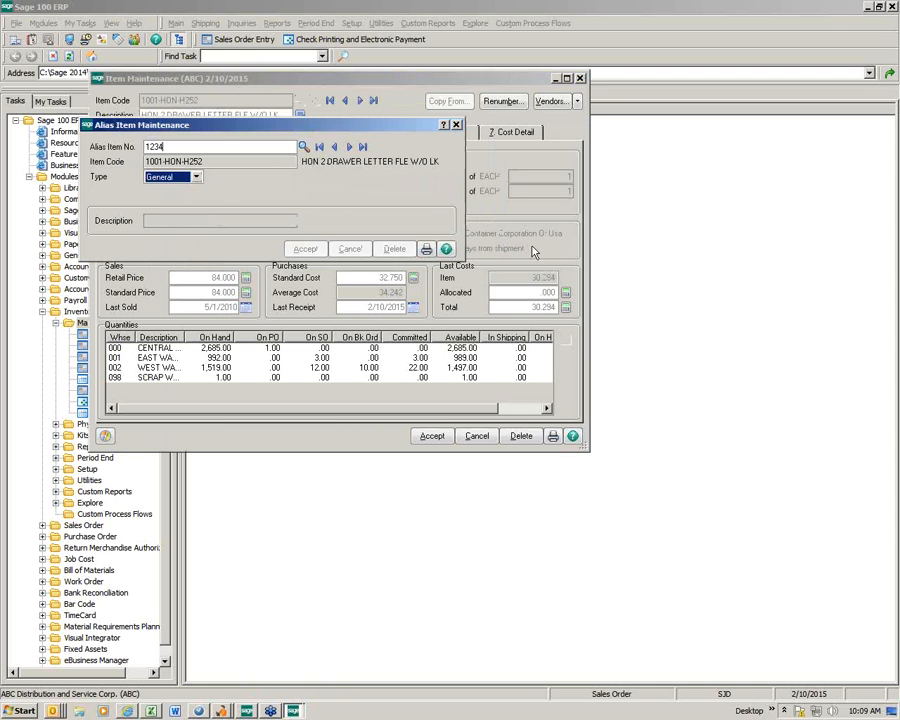
pyautogui.click(196, 177)
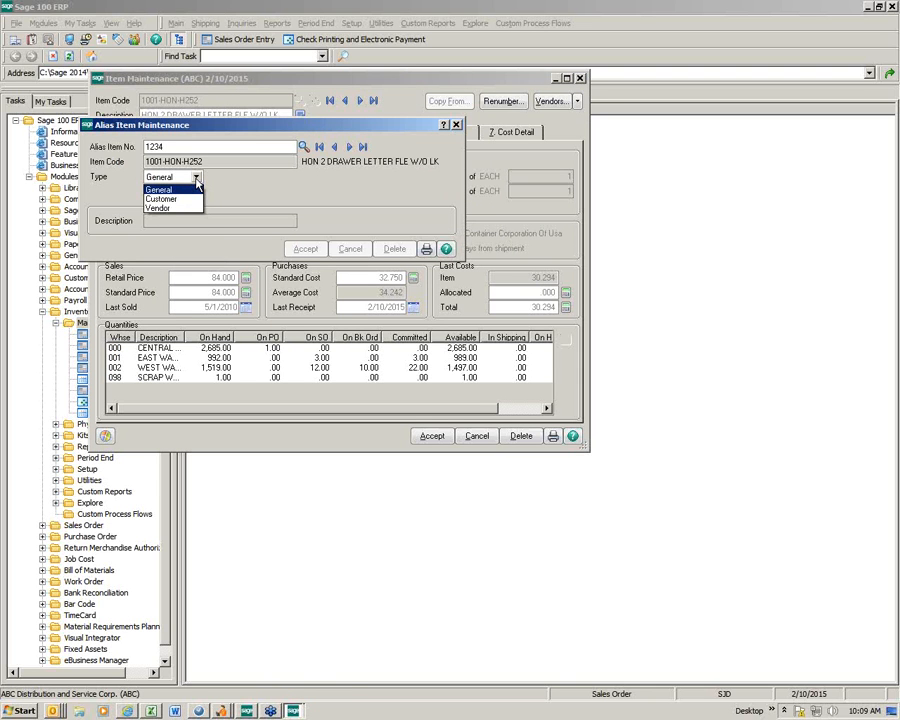
pyautogui.click(180, 198)
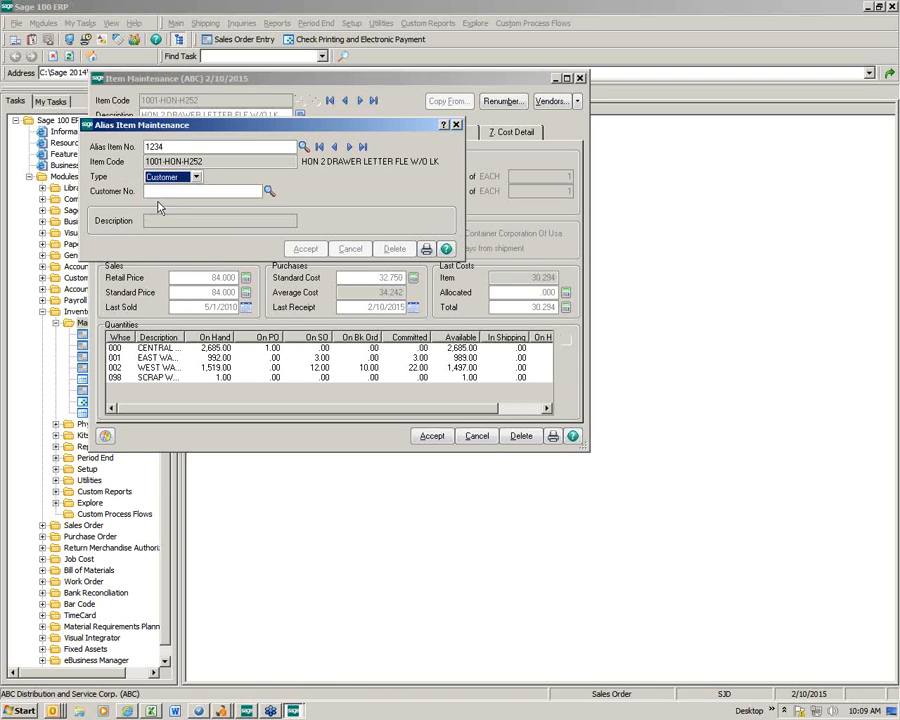
pyautogui.click(187, 179)
pyautogui.click(180, 207)
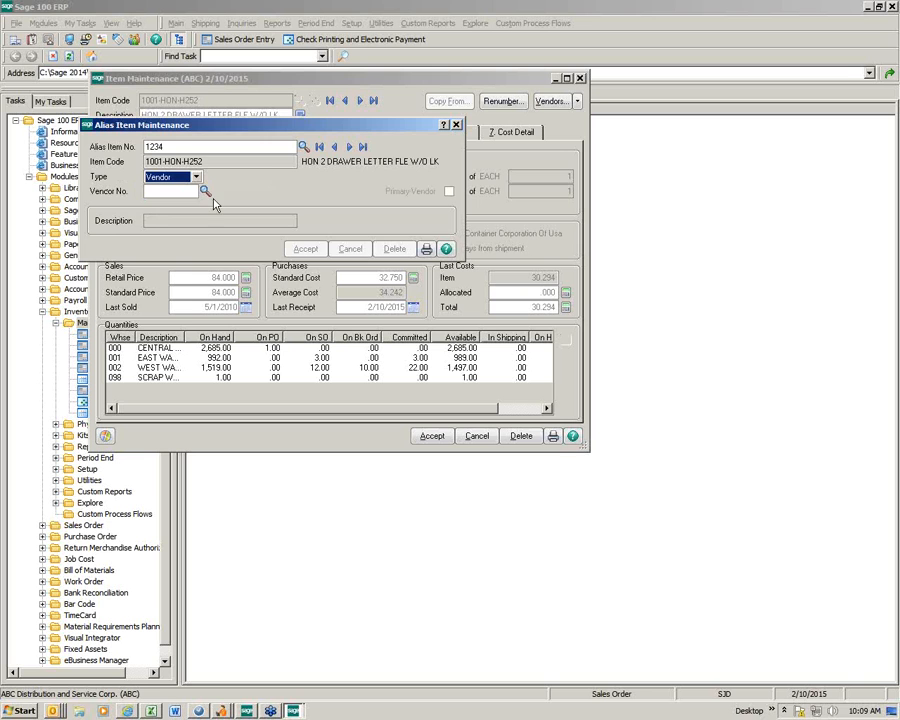
pyautogui.click(456, 125)
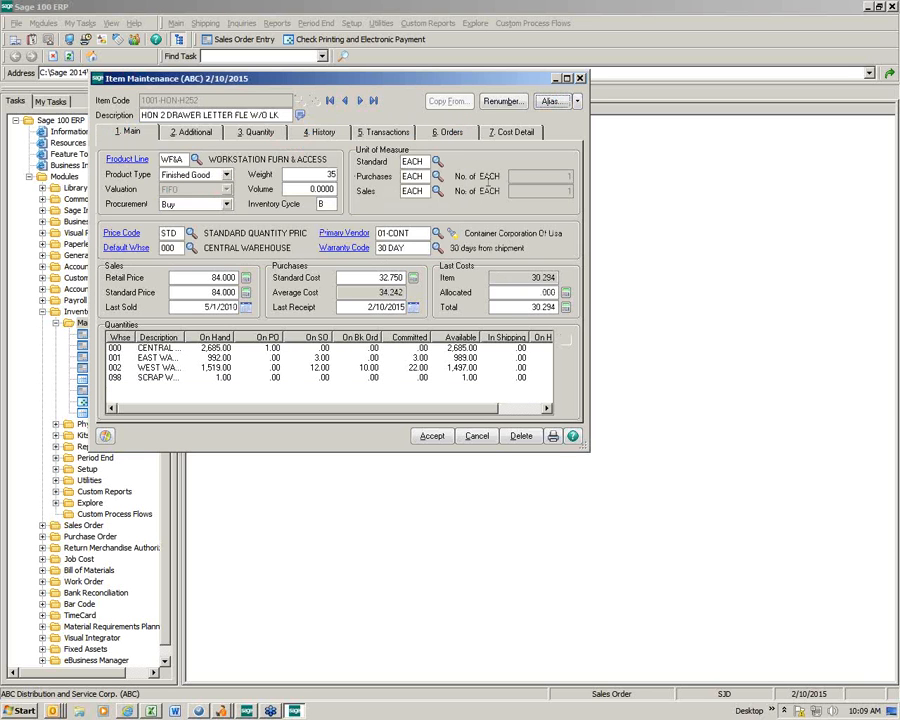
# View the item's alternate item codes in a widened Alternate Item Maintenance window and close it
pyautogui.click(577, 101)
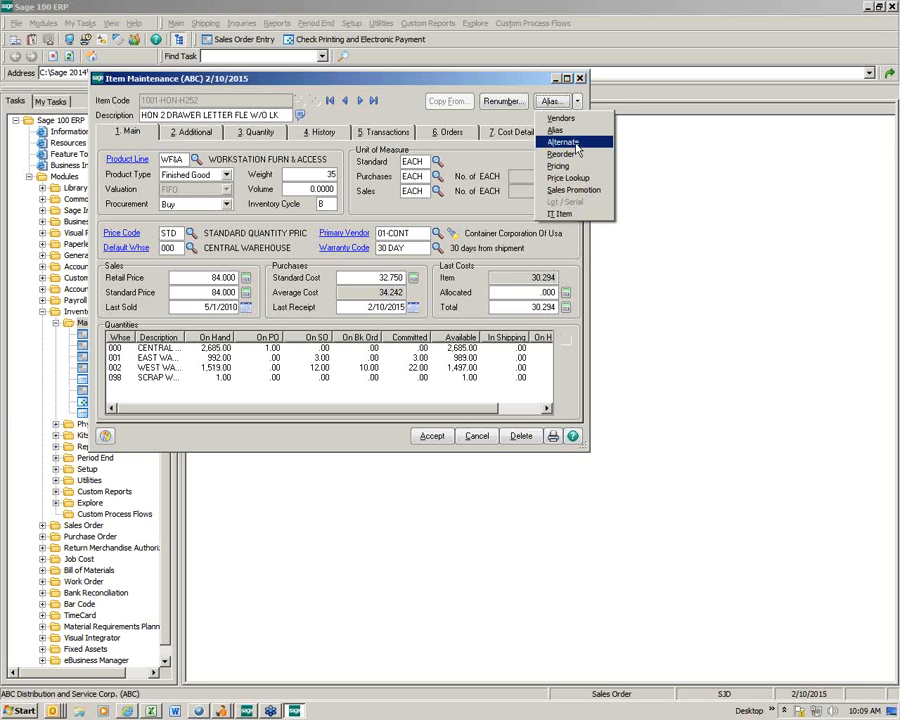
pyautogui.click(575, 145)
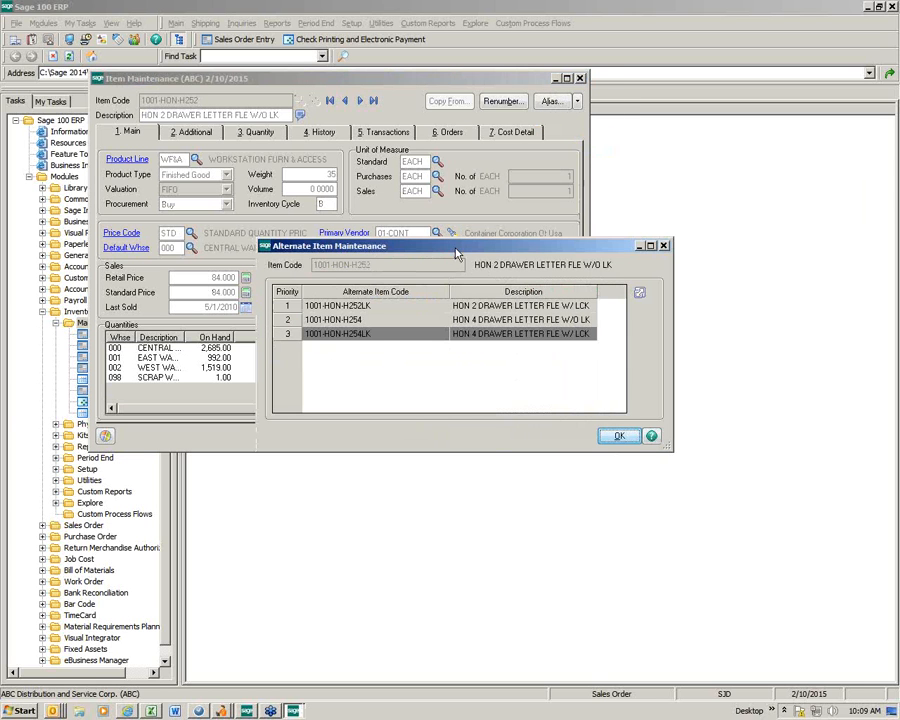
pyautogui.moveTo(454, 248); pyautogui.dragTo(297, 107)
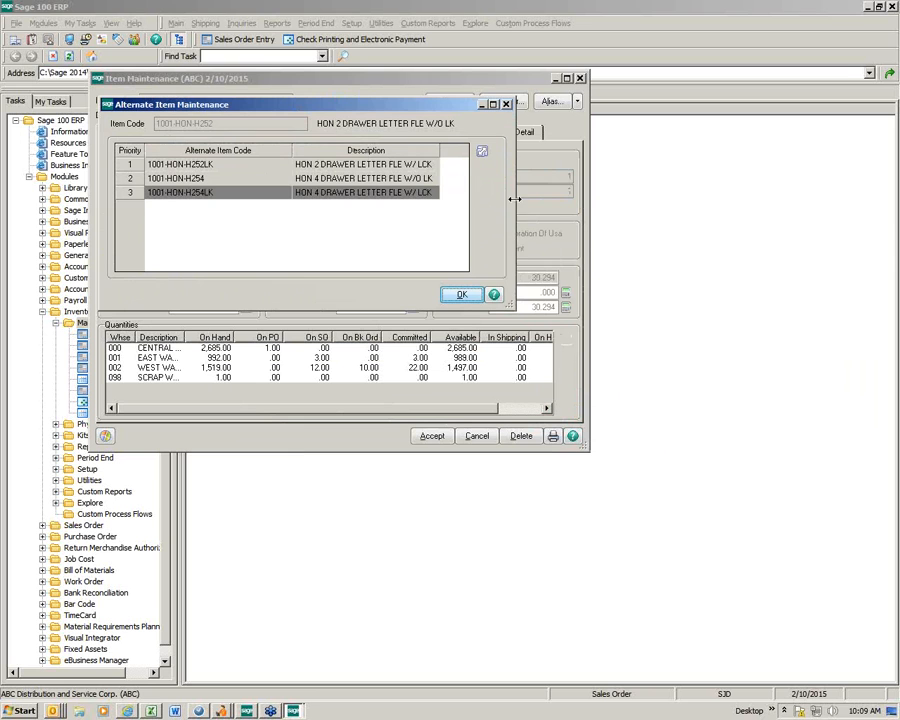
pyautogui.moveTo(513, 206); pyautogui.dragTo(557, 210)
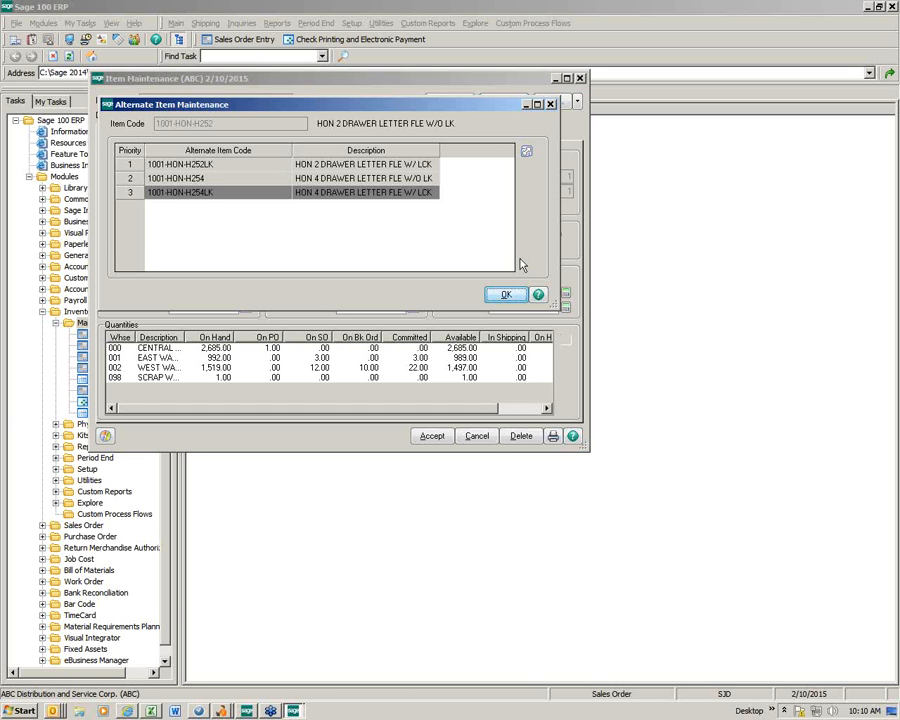
pyautogui.click(551, 104)
# Open Reorder Maintenance for the item and look through its warehouse rows
pyautogui.click(577, 101)
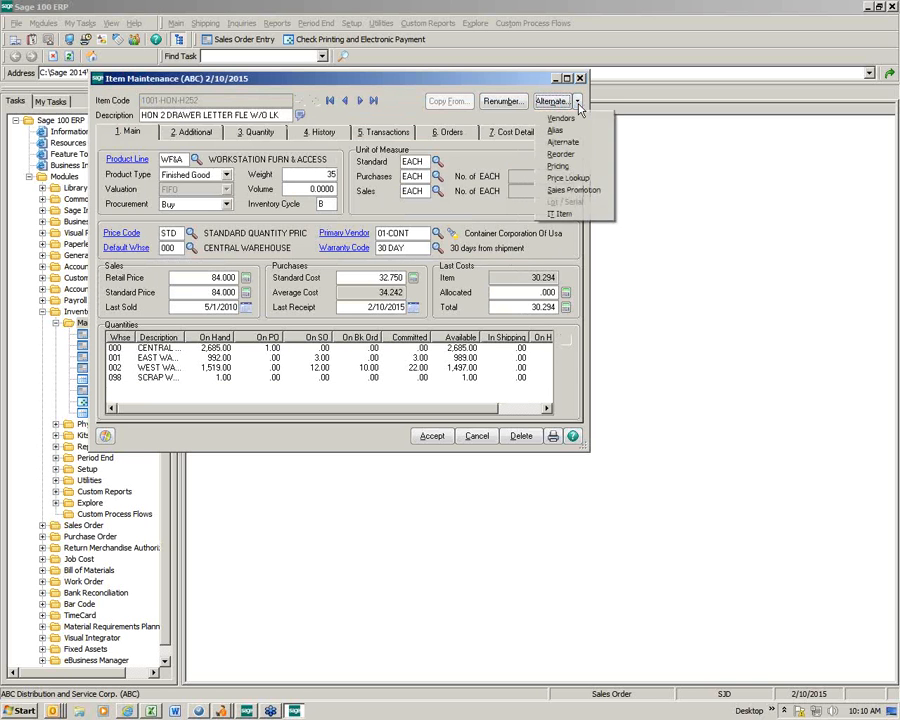
pyautogui.click(562, 155)
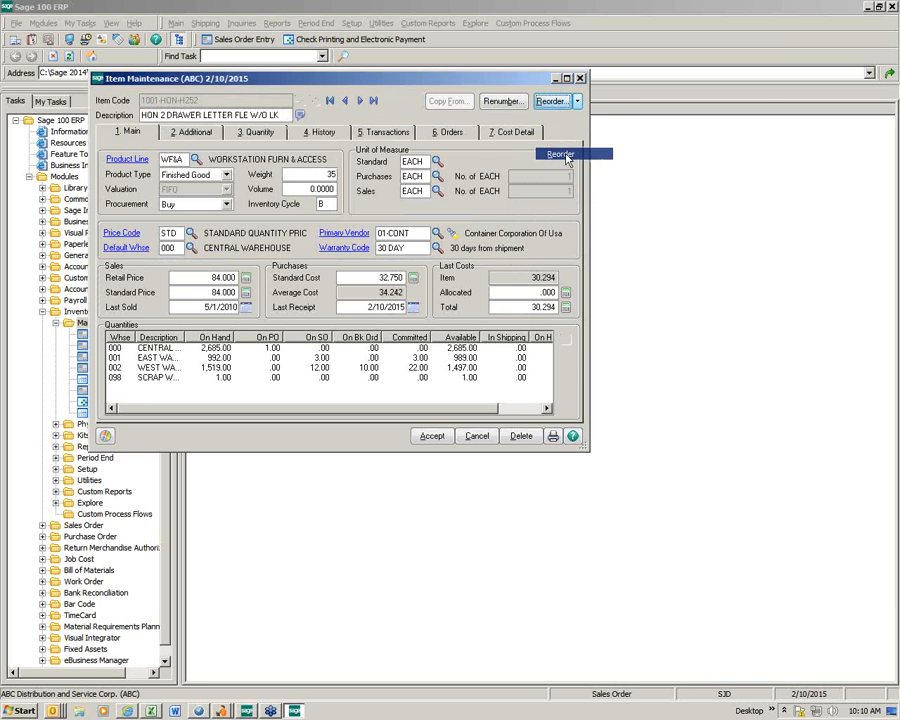
pyautogui.moveTo(430, 55); pyautogui.dragTo(324, 91)
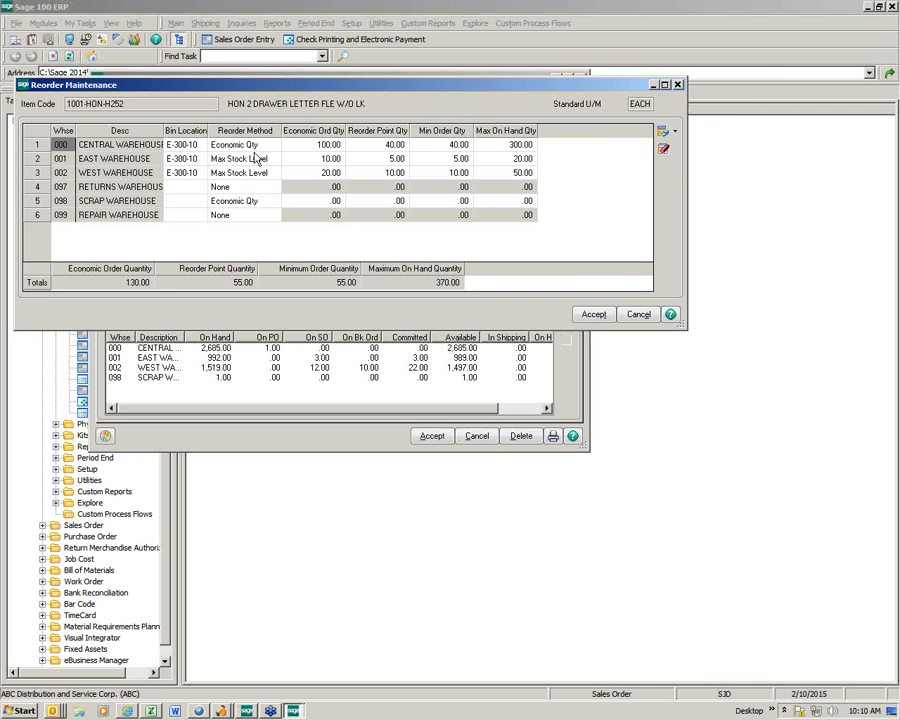
pyautogui.click(60, 159)
pyautogui.click(62, 173)
pyautogui.click(64, 188)
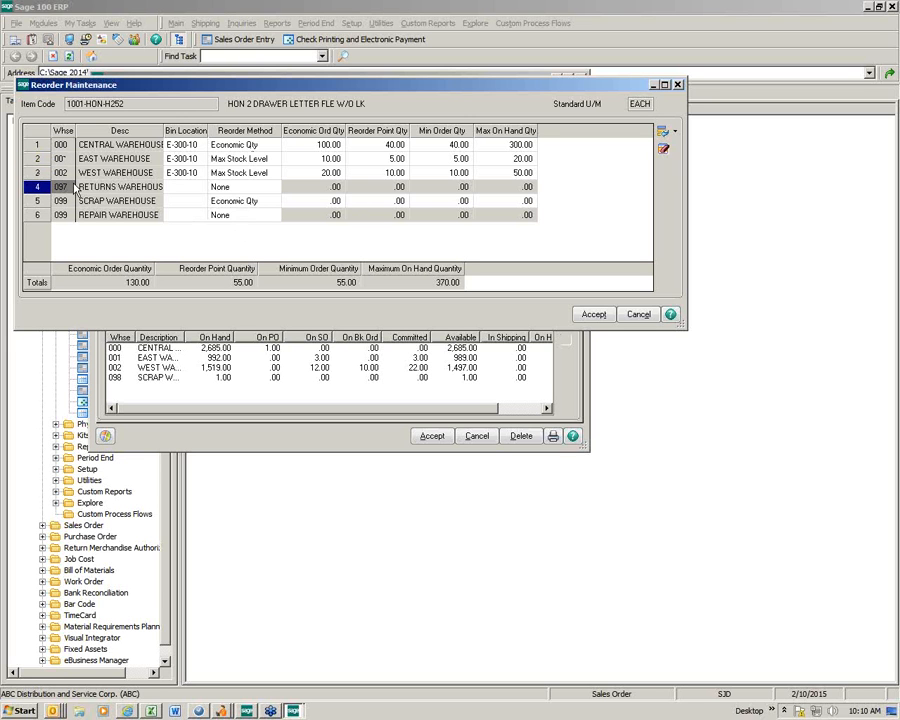
# Set the East Warehouse's reorder method to Economic Qty and accept the reorder settings
pyautogui.click(265, 146)
pyautogui.press('Down')
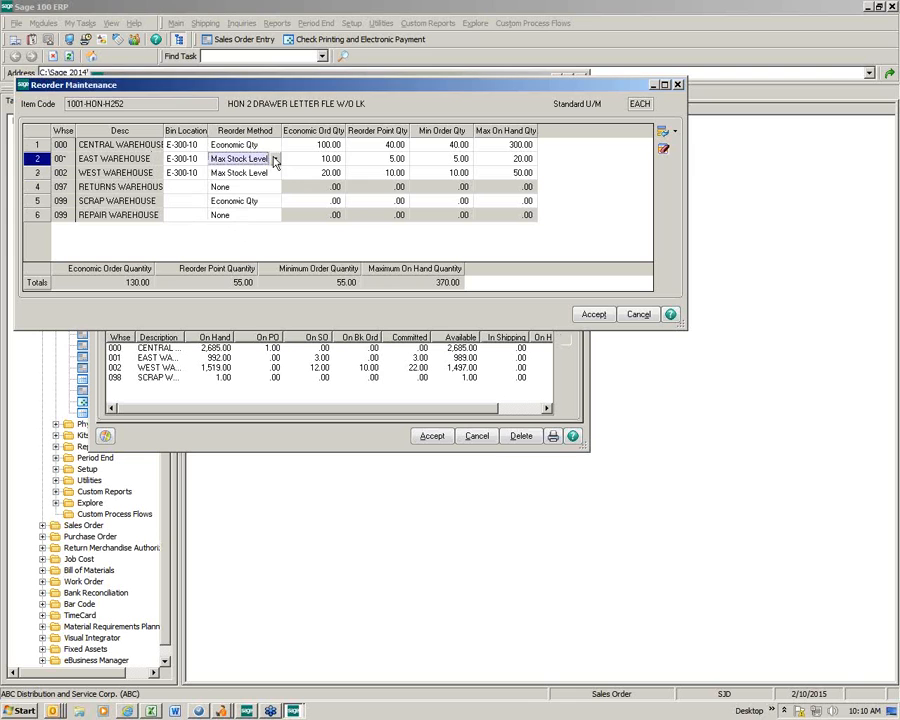
pyautogui.click(274, 159)
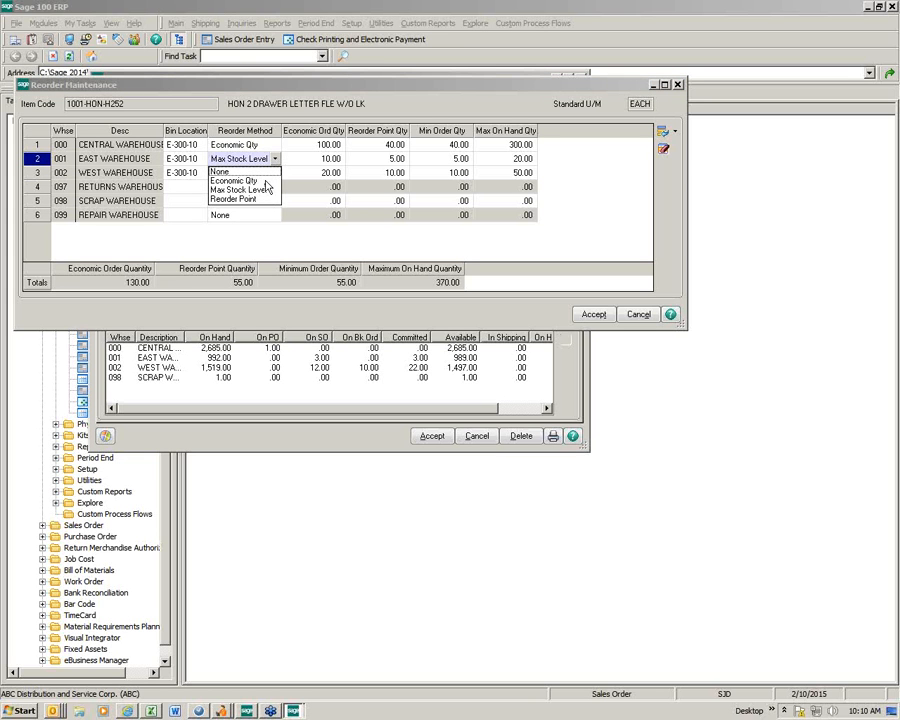
pyautogui.click(264, 171)
pyautogui.click(274, 159)
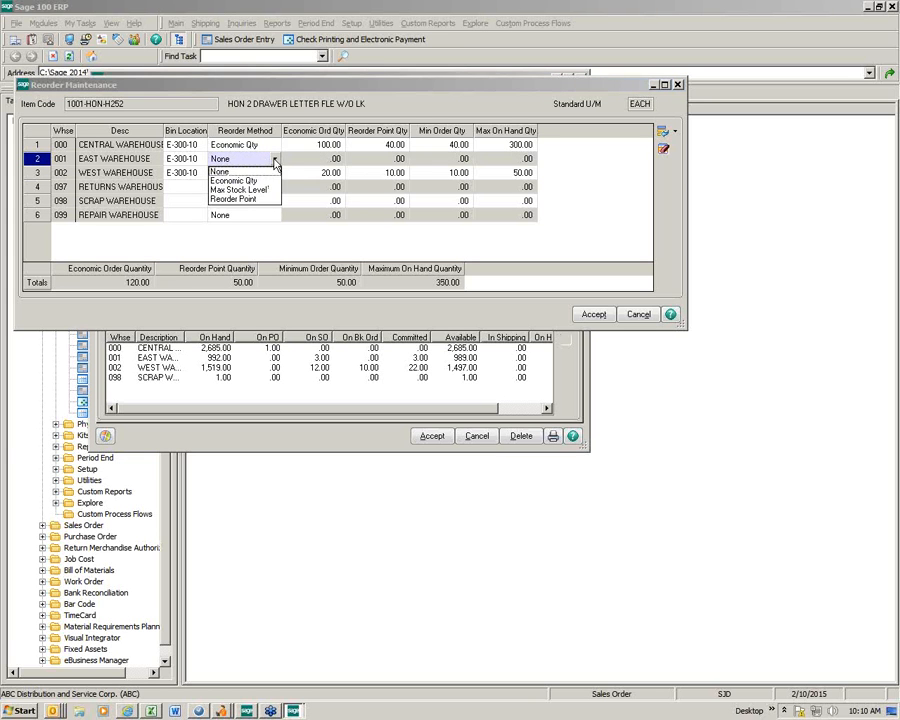
pyautogui.click(262, 178)
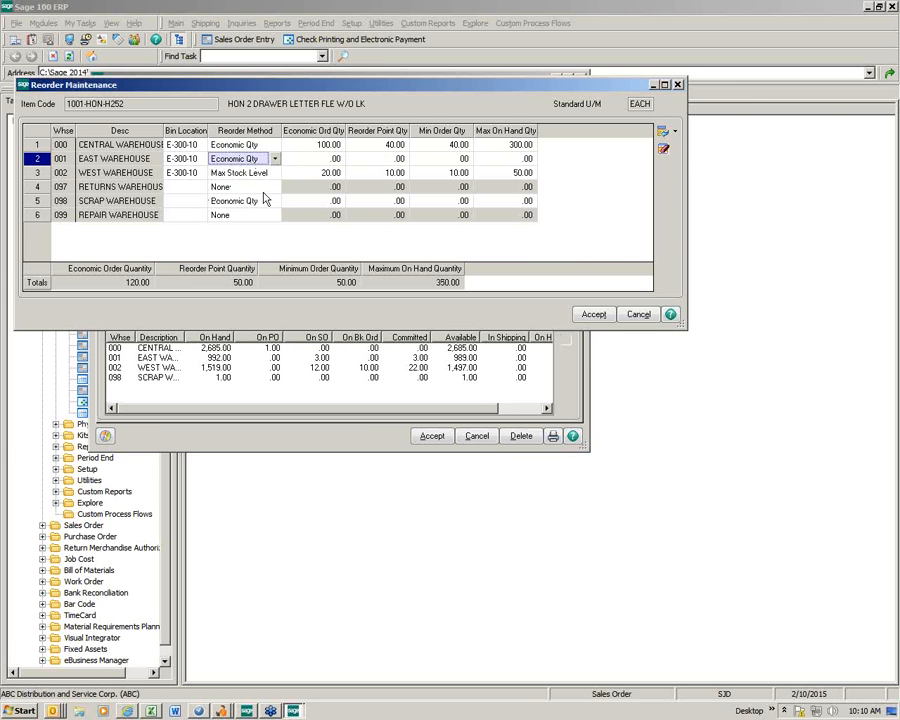
pyautogui.click(195, 159)
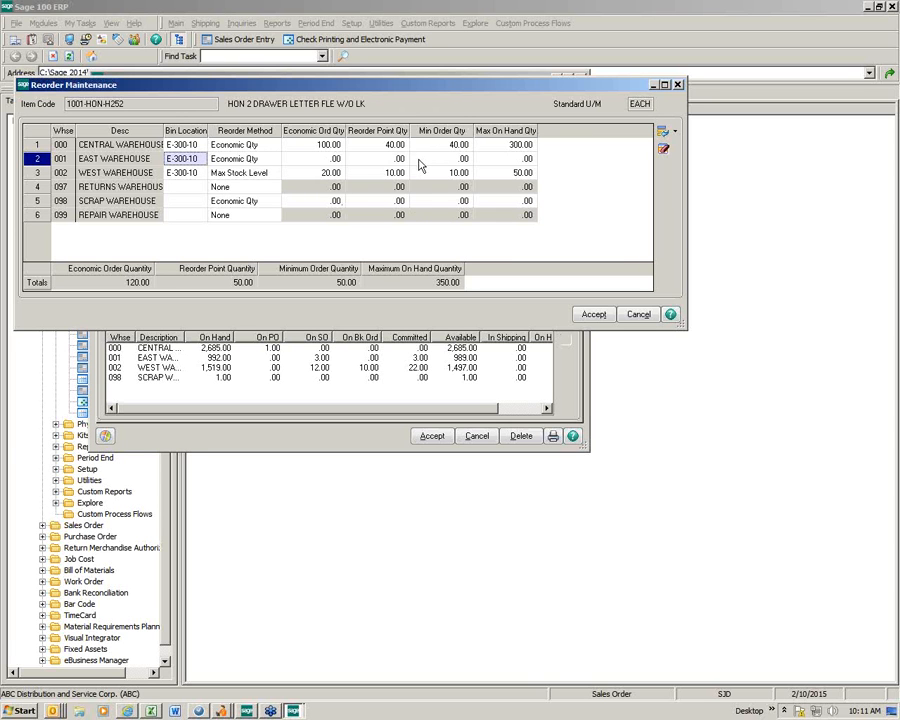
pyautogui.click(592, 315)
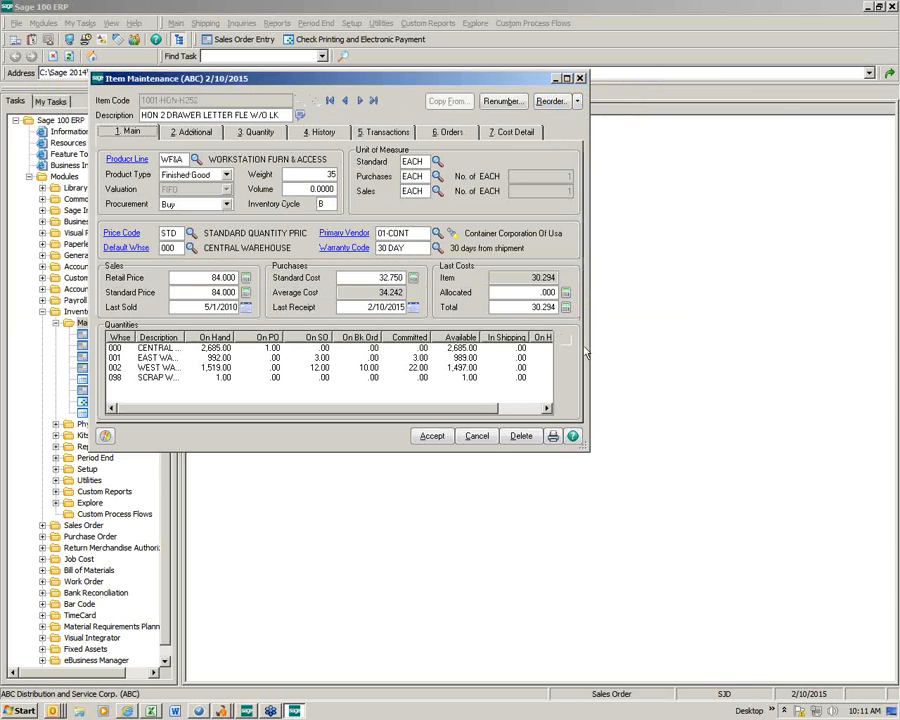
# View the item's warehouse quantities and its Item Pricing quantity breaks for price level 1
pyautogui.click(260, 133)
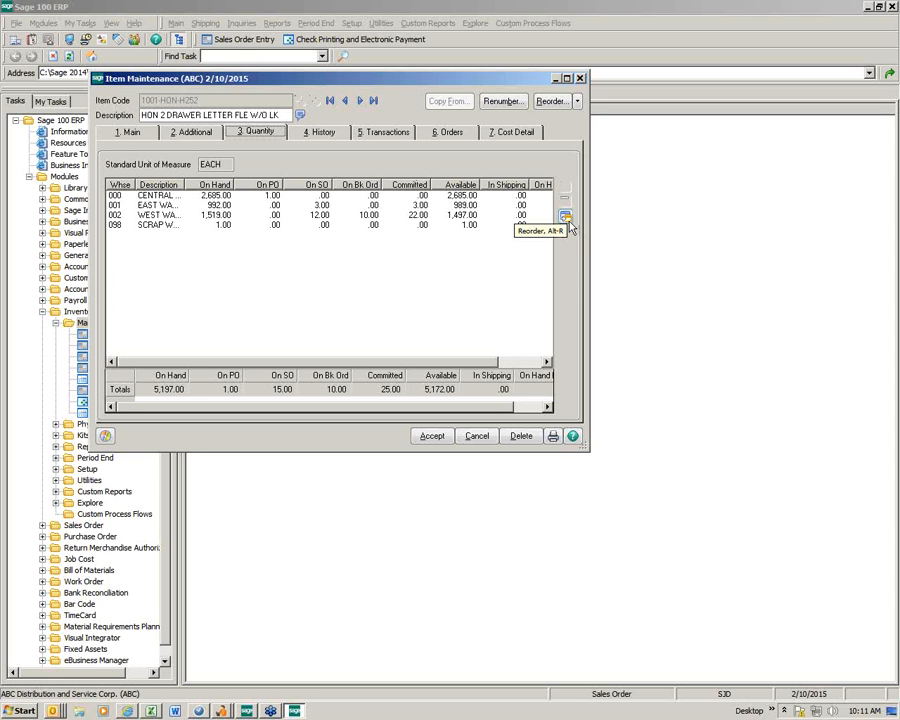
pyautogui.click(578, 103)
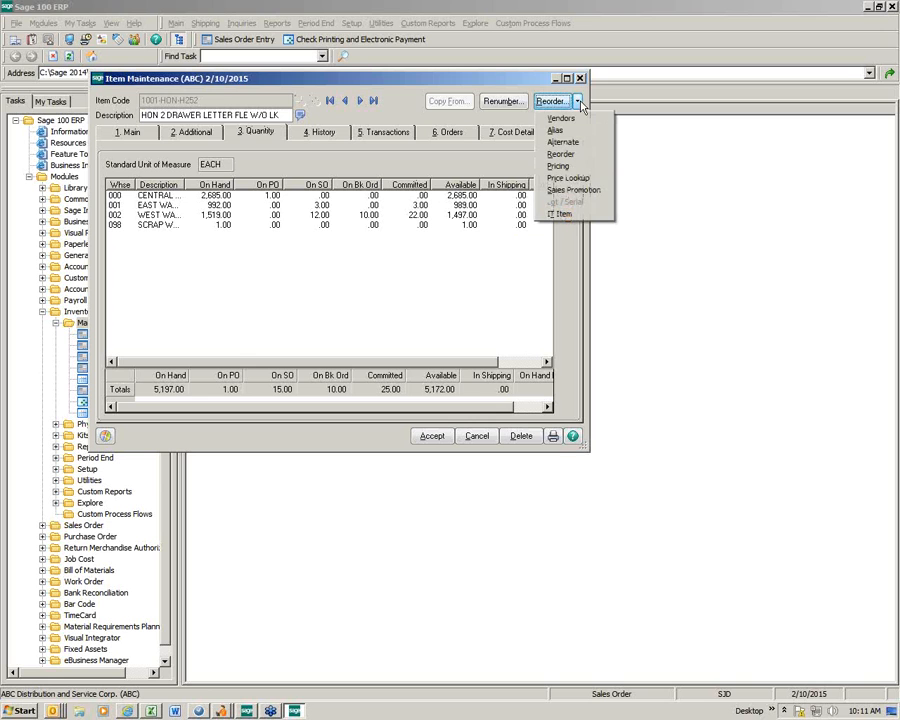
pyautogui.click(560, 166)
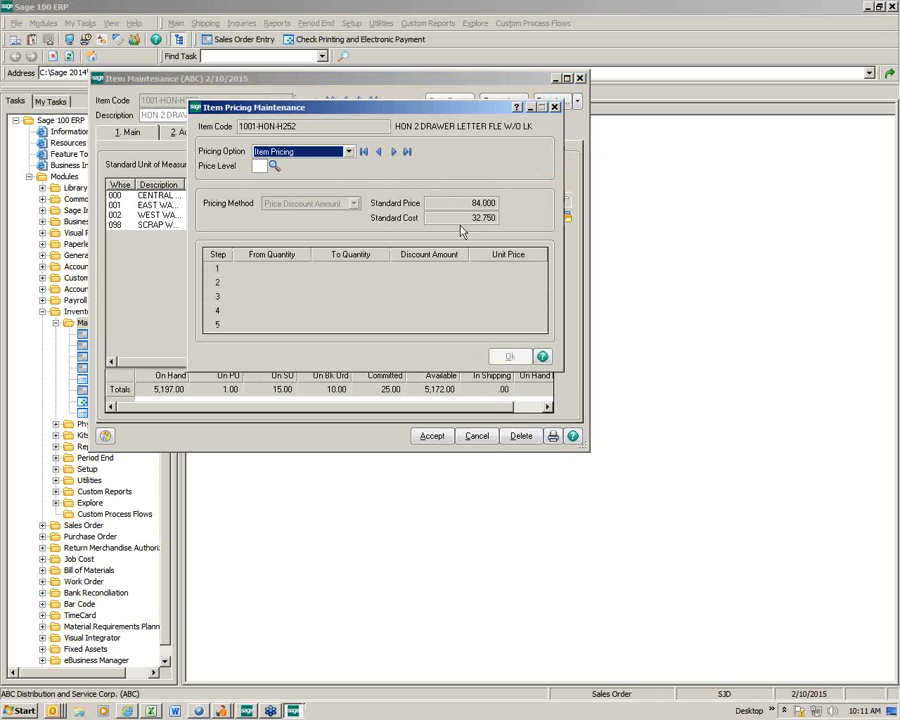
pyautogui.click(276, 167)
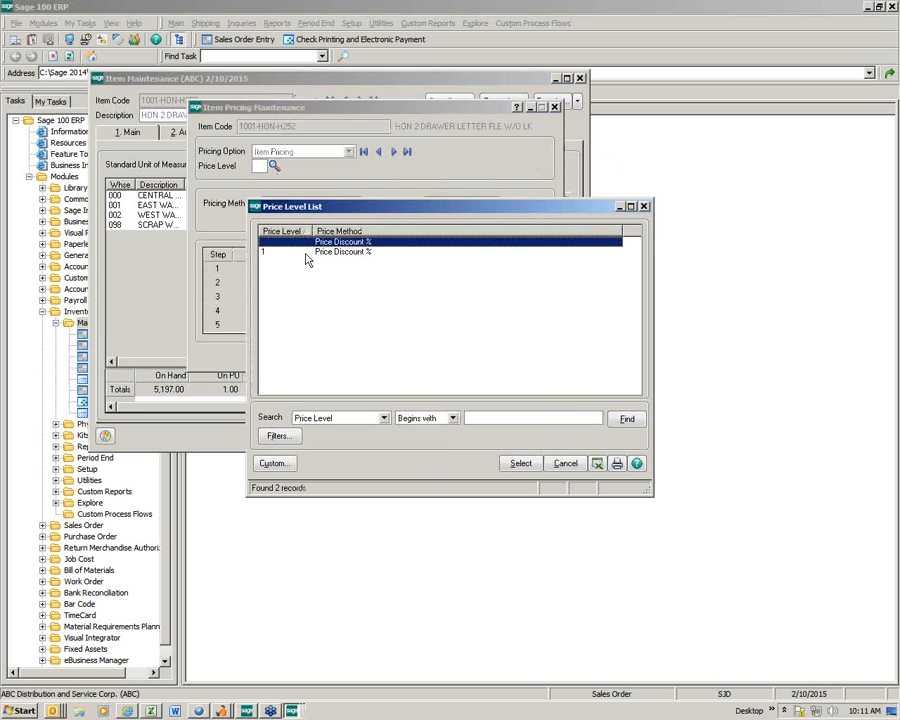
pyautogui.doubleClick(305, 254)
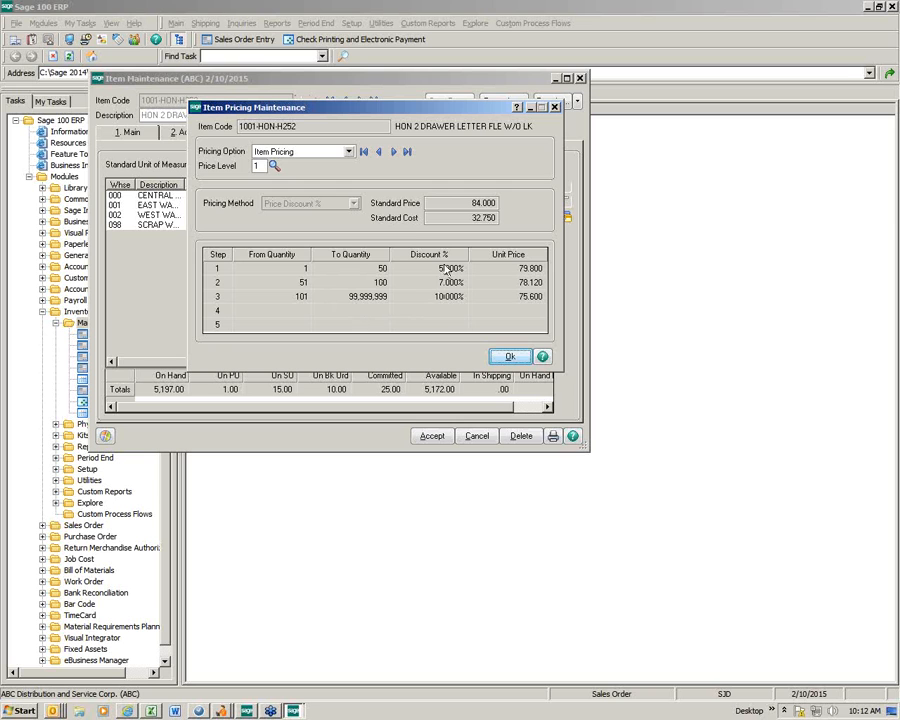
pyautogui.click(508, 356)
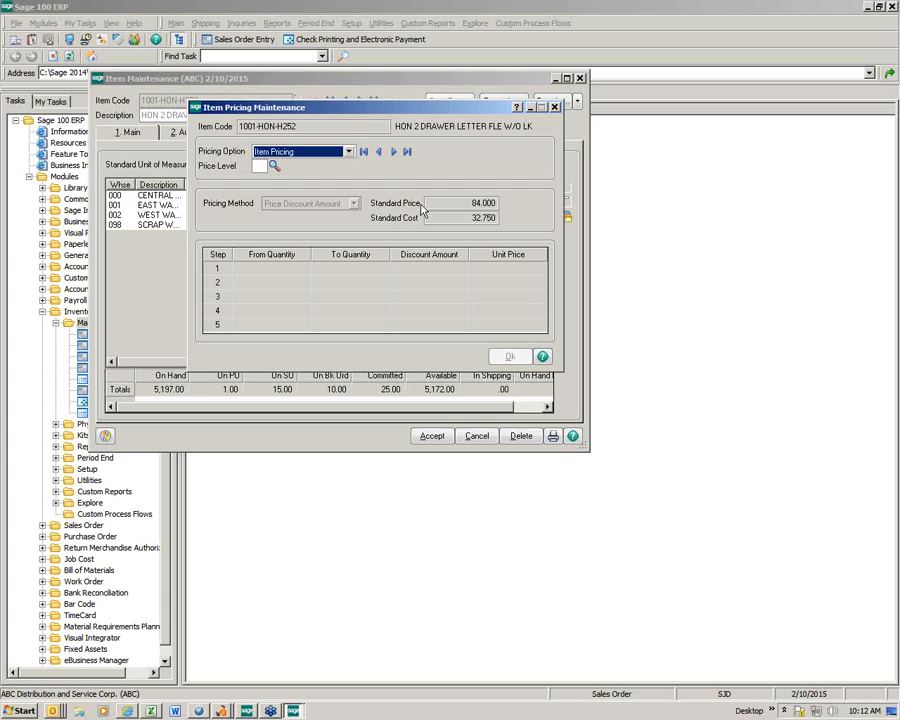
# View the Customer Price Schedule for American Business Futures and close Item Pricing Maintenance
pyautogui.click(350, 153)
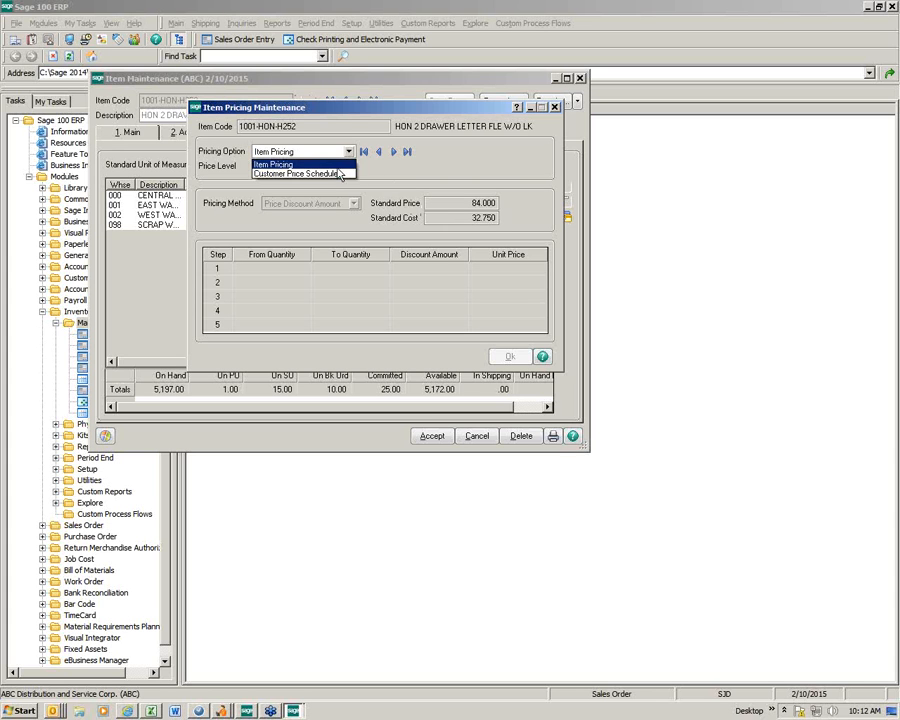
pyautogui.click(345, 171)
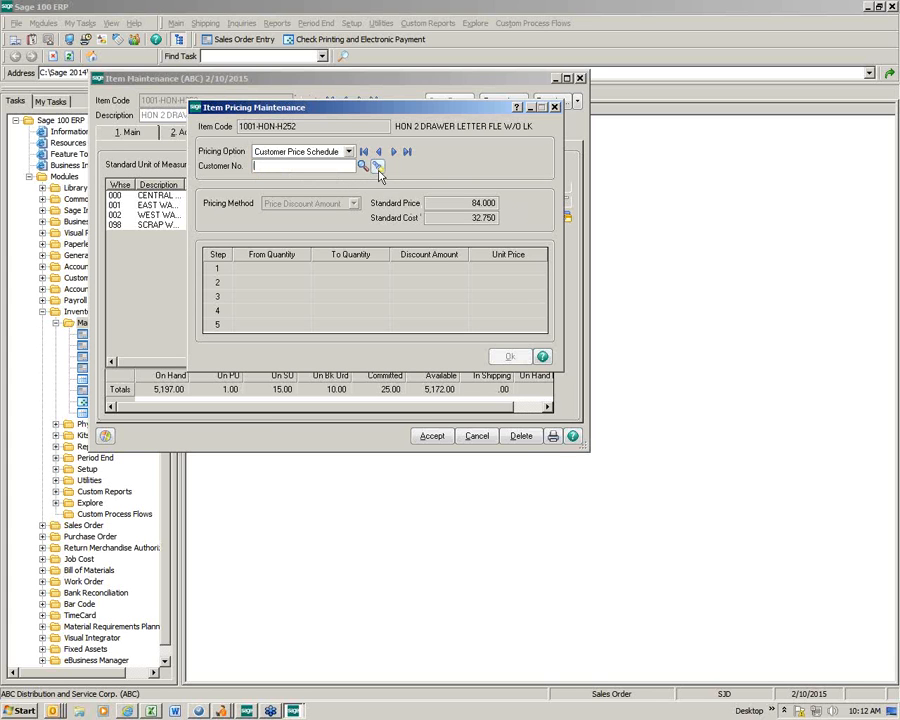
pyautogui.click(363, 165)
pyautogui.doubleClick(354, 243)
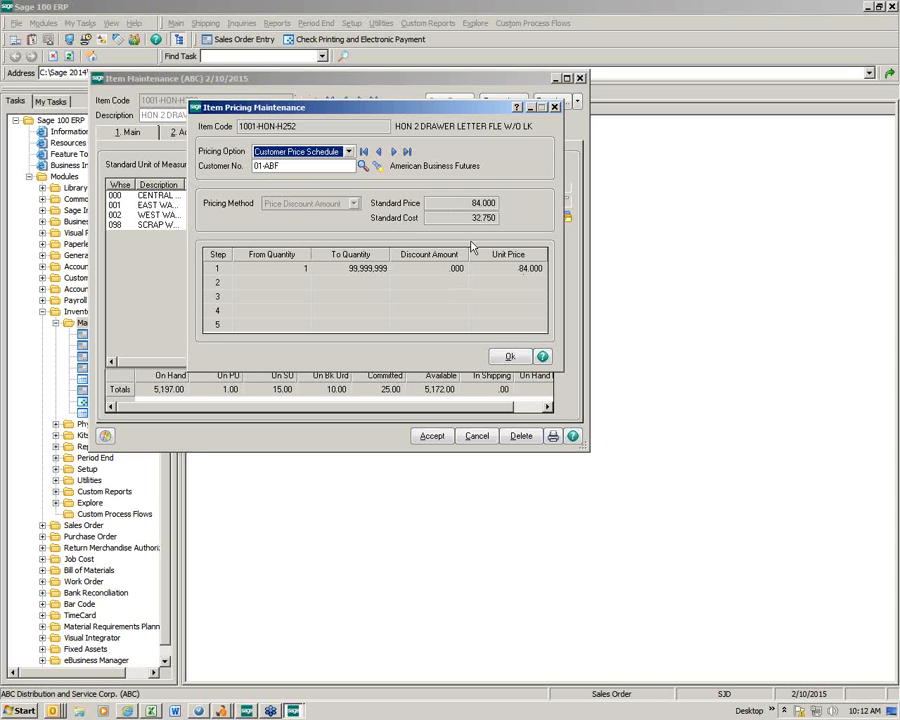
pyautogui.click(512, 358)
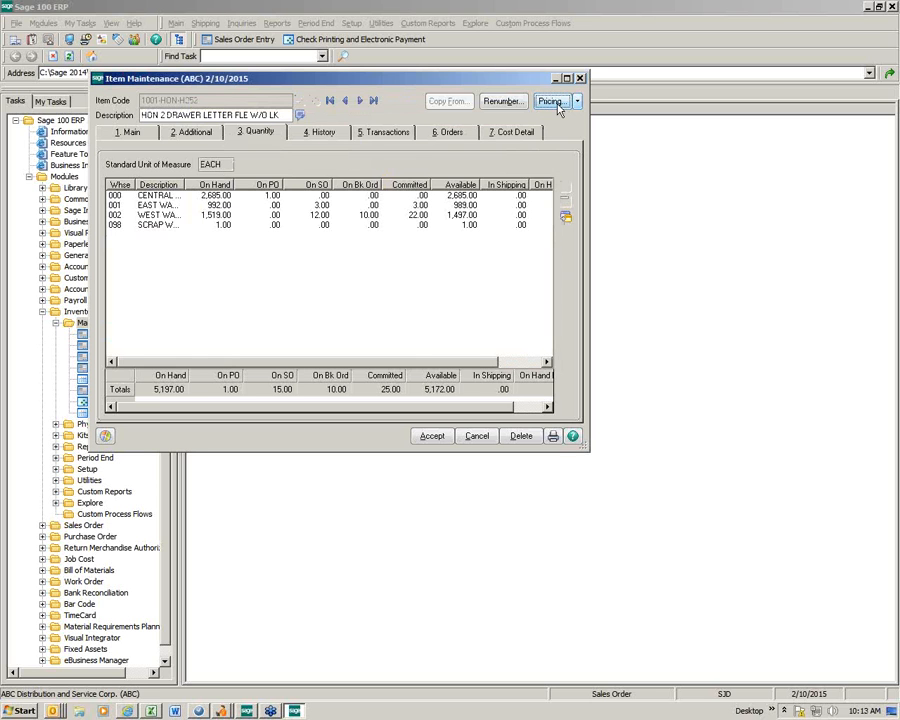
# Look up the item's price for American Business Futures at an order quantity of 100
pyautogui.click(577, 102)
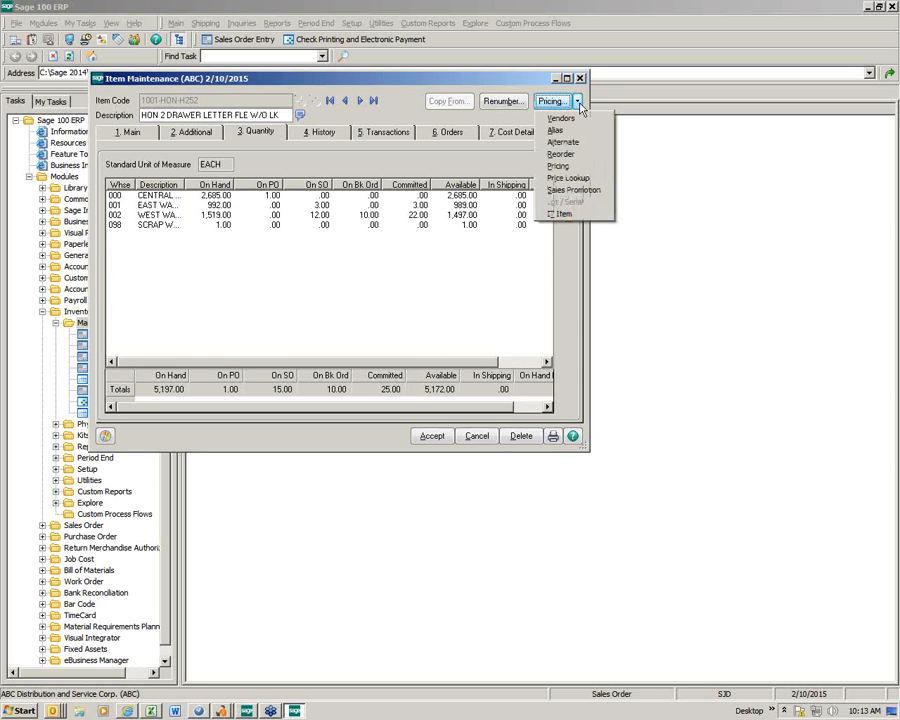
pyautogui.click(568, 178)
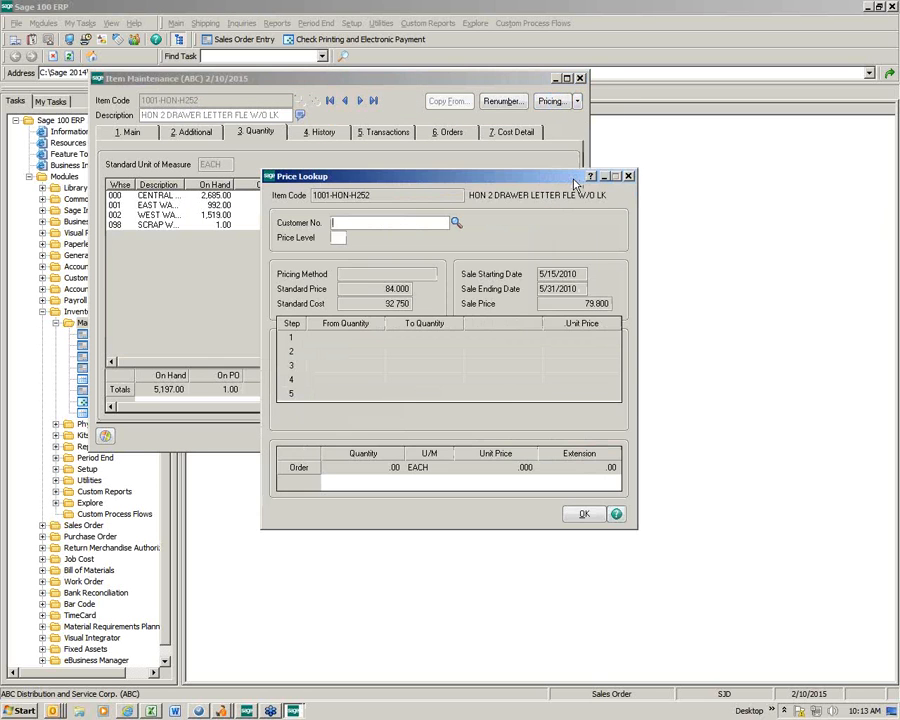
pyautogui.moveTo(448, 184); pyautogui.dragTo(368, 113)
pyautogui.click(375, 151)
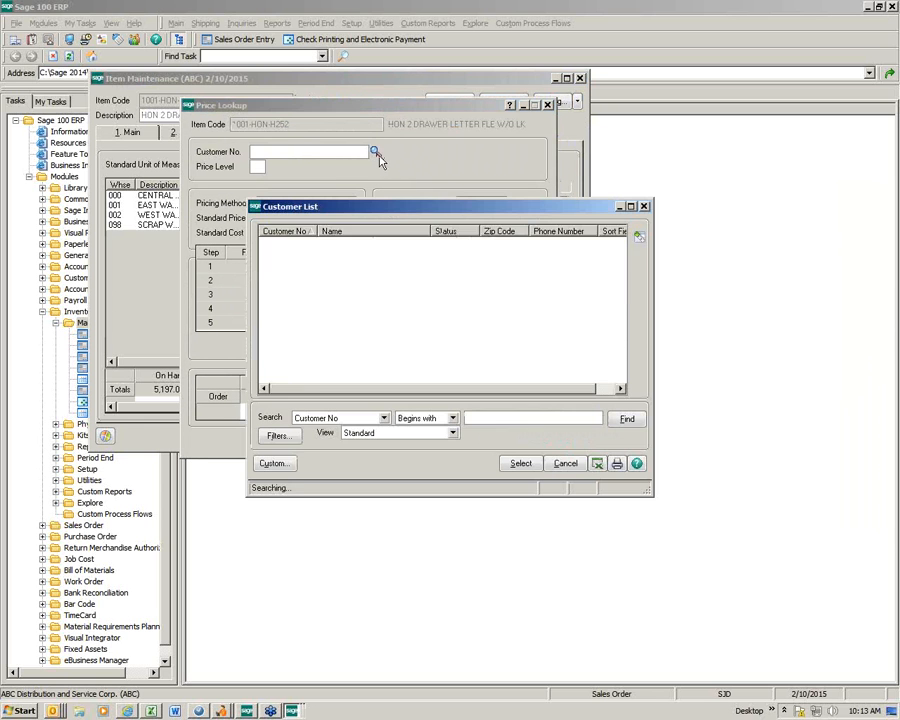
pyautogui.doubleClick(357, 243)
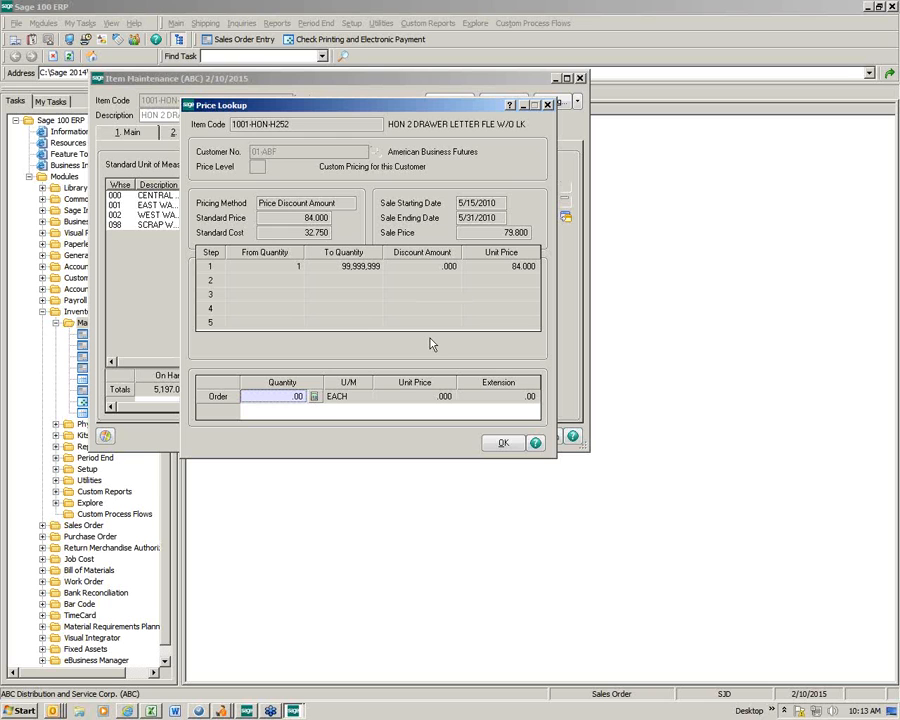
pyautogui.write('100')
pyautogui.press('Tab')
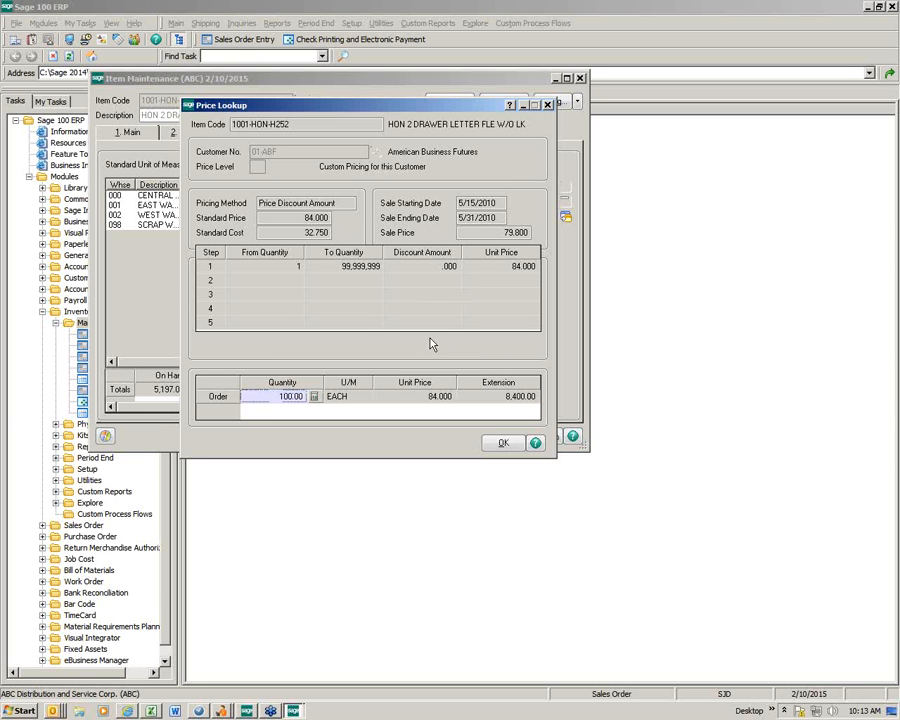
pyautogui.click(500, 444)
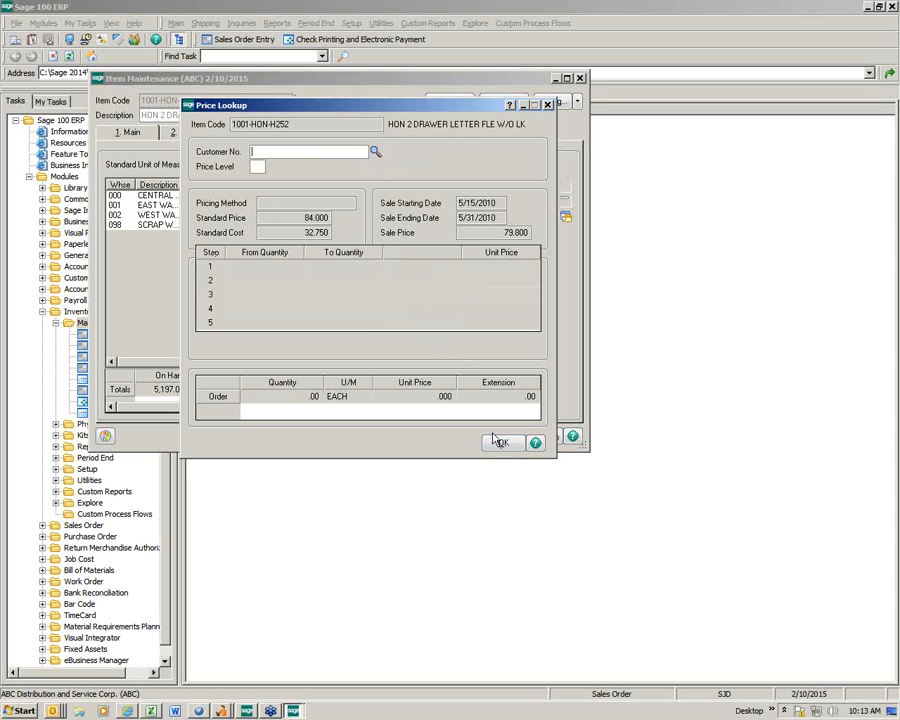
# Close Price Lookup and review the item's sales promotion dates and discount percentage
pyautogui.click(547, 105)
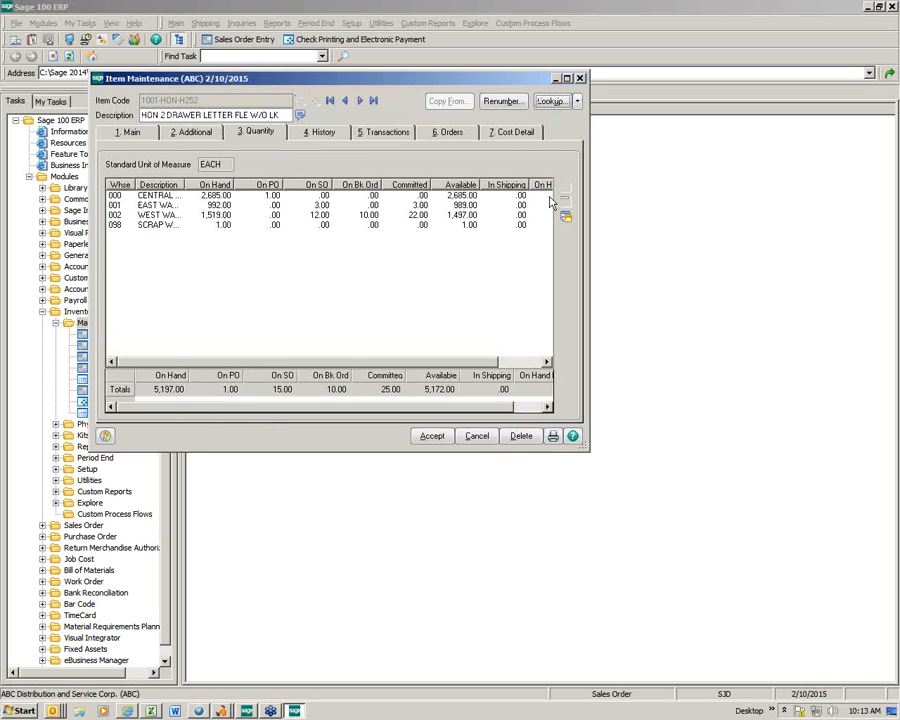
pyautogui.click(578, 102)
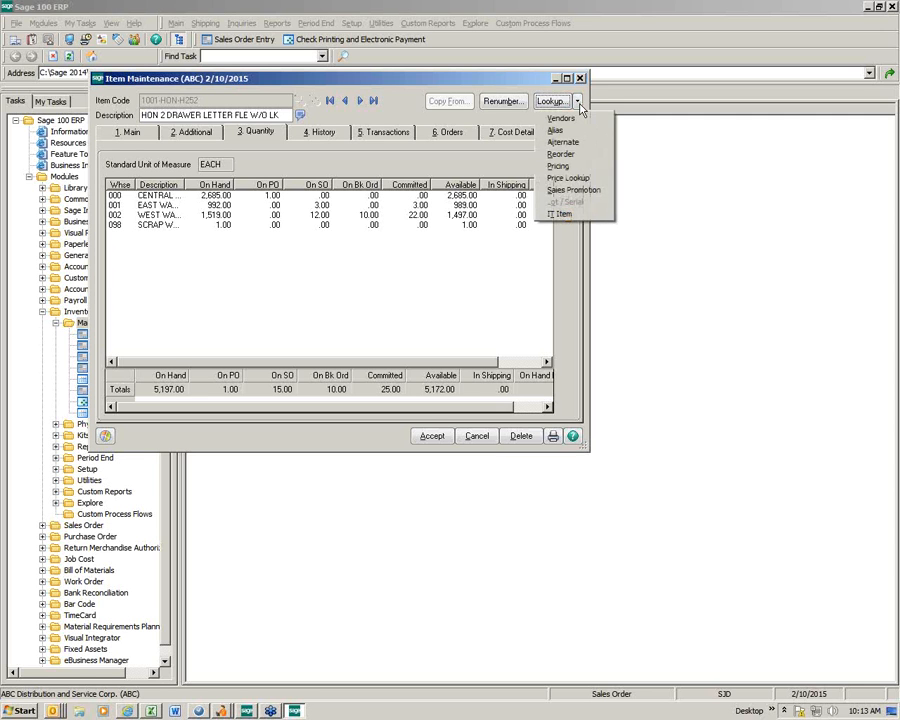
pyautogui.click(573, 189)
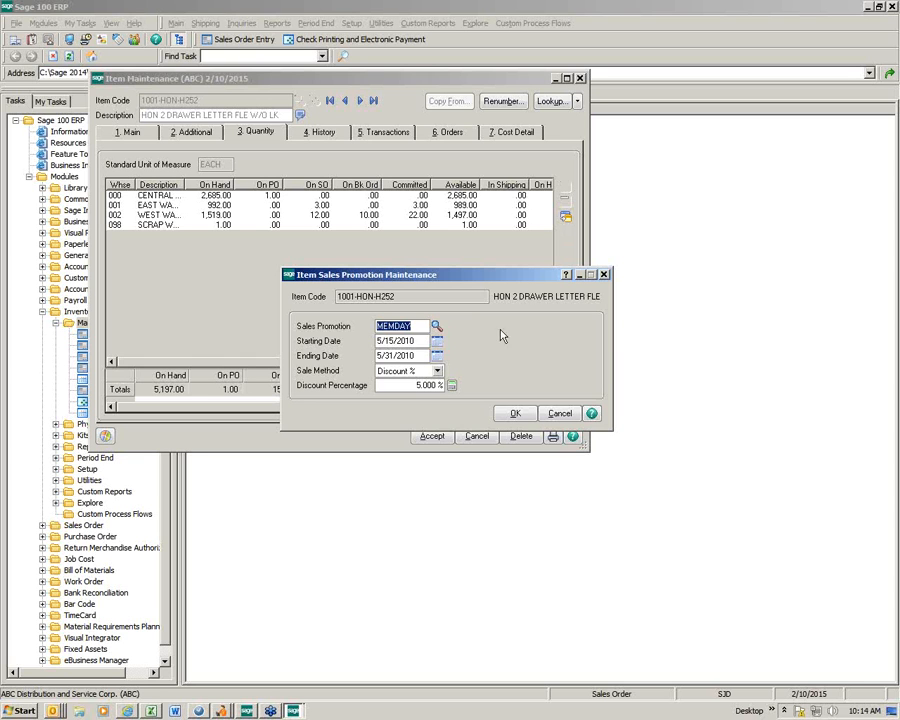
pyautogui.click(420, 341)
pyautogui.click(416, 356)
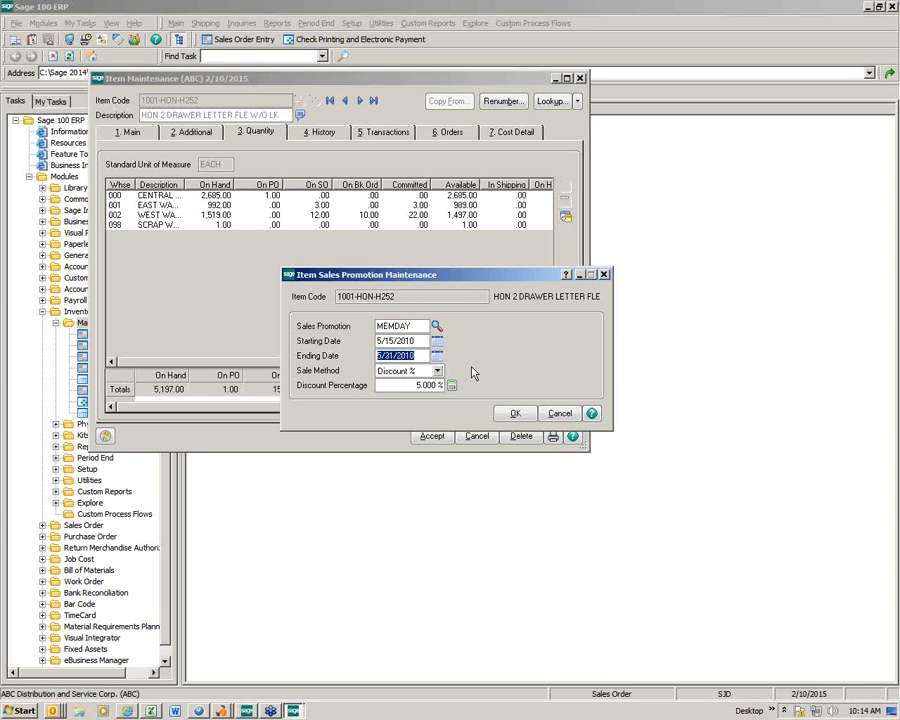
pyautogui.click(412, 387)
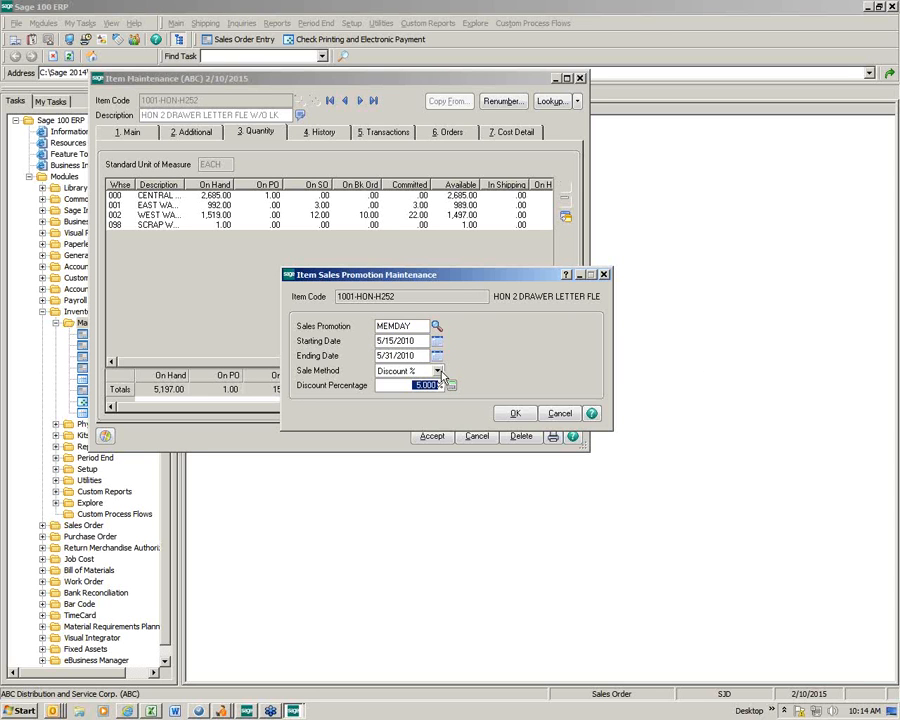
# Try switching the MEMDAY promotion's sale method to Sale Price and back to Discount %, then cancel the promotion edit
pyautogui.click(439, 372)
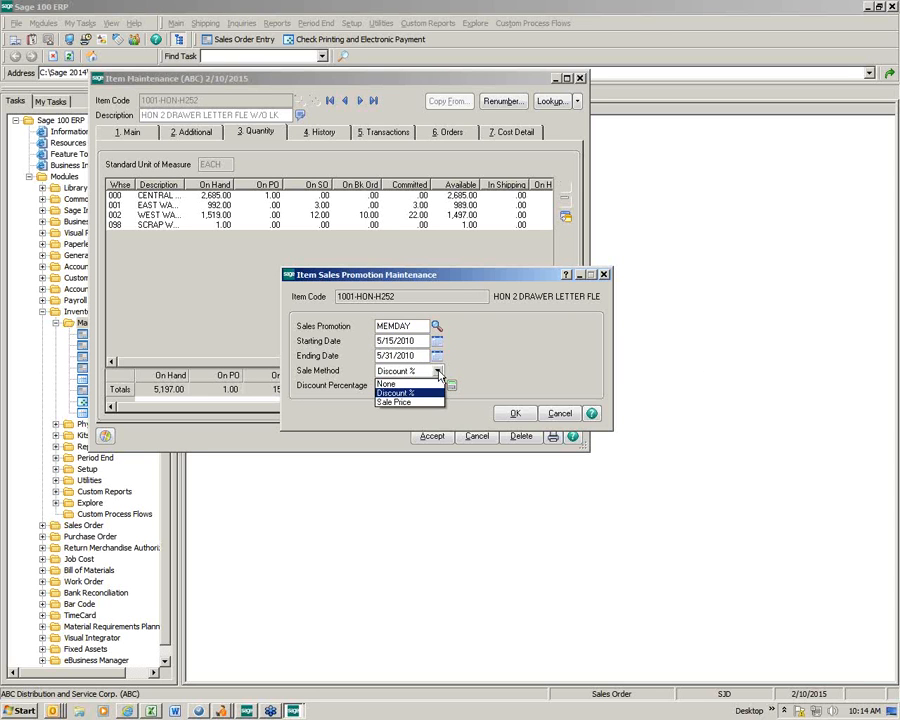
pyautogui.click(423, 403)
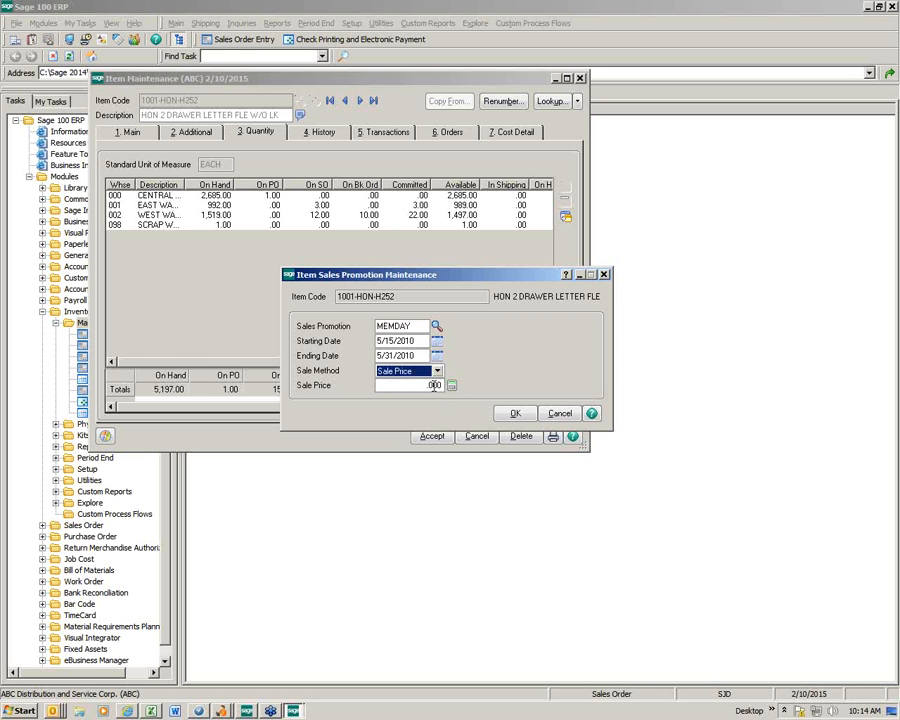
pyautogui.click(415, 371)
pyautogui.click(426, 393)
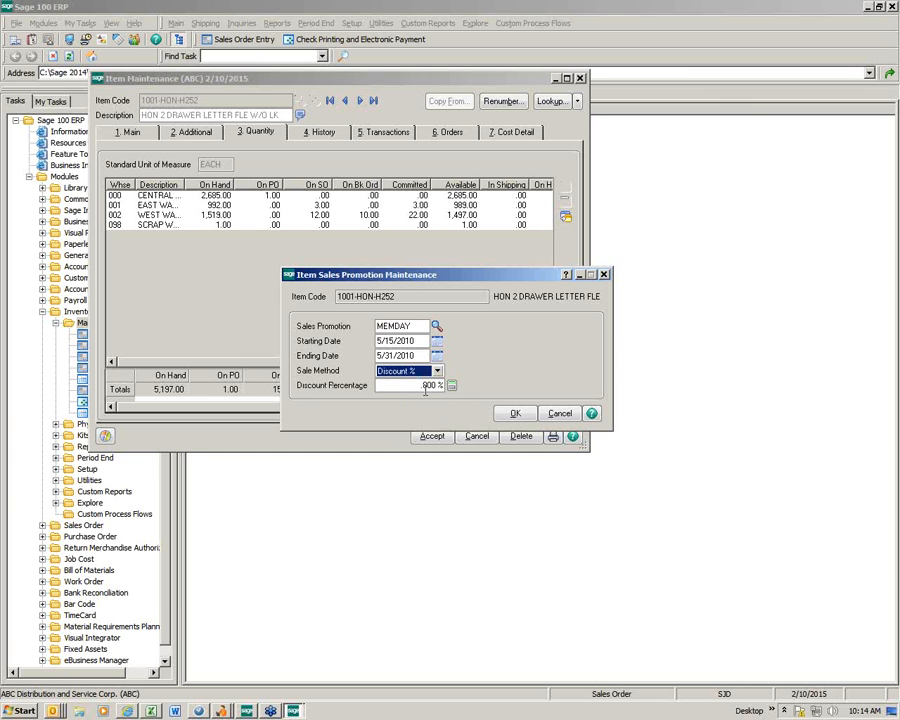
pyautogui.click(558, 414)
pyautogui.click(558, 414)
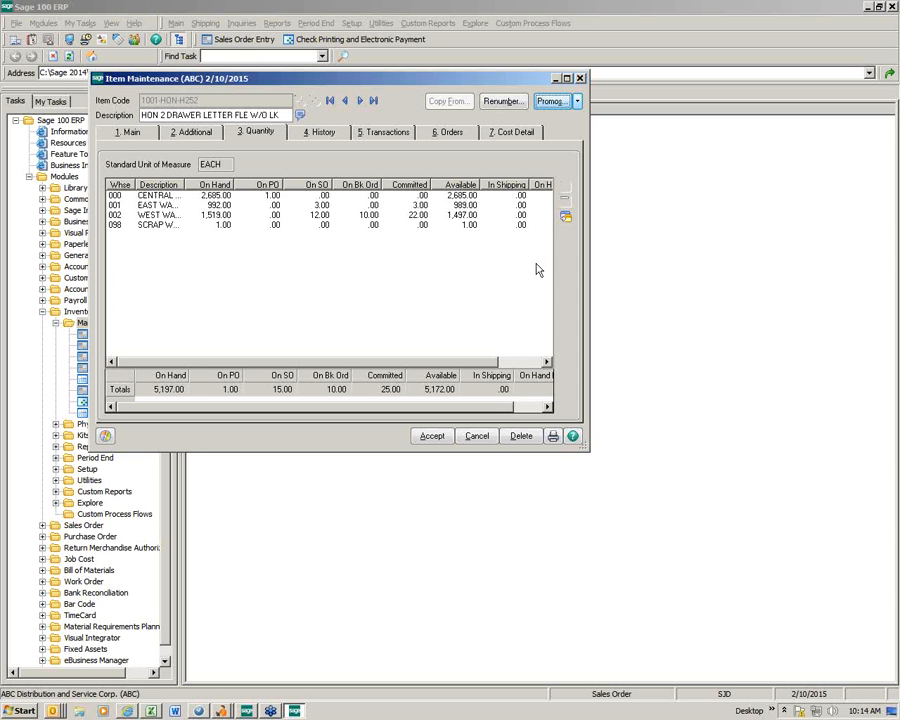
# Discard the pending changes and view the item's Customer Price Schedule for American Business Futures
pyautogui.click(577, 102)
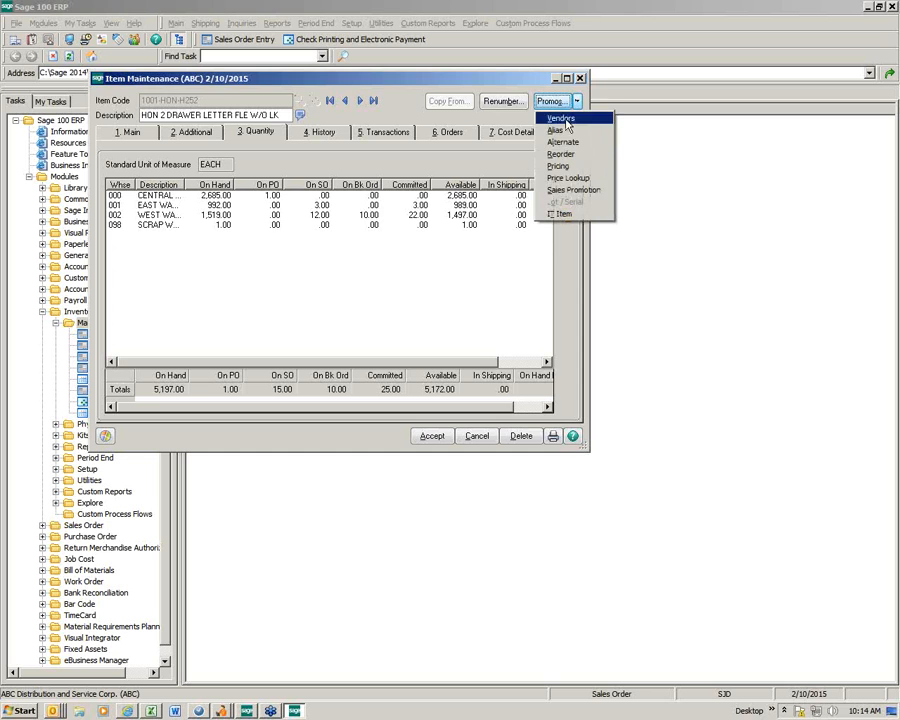
pyautogui.click(558, 167)
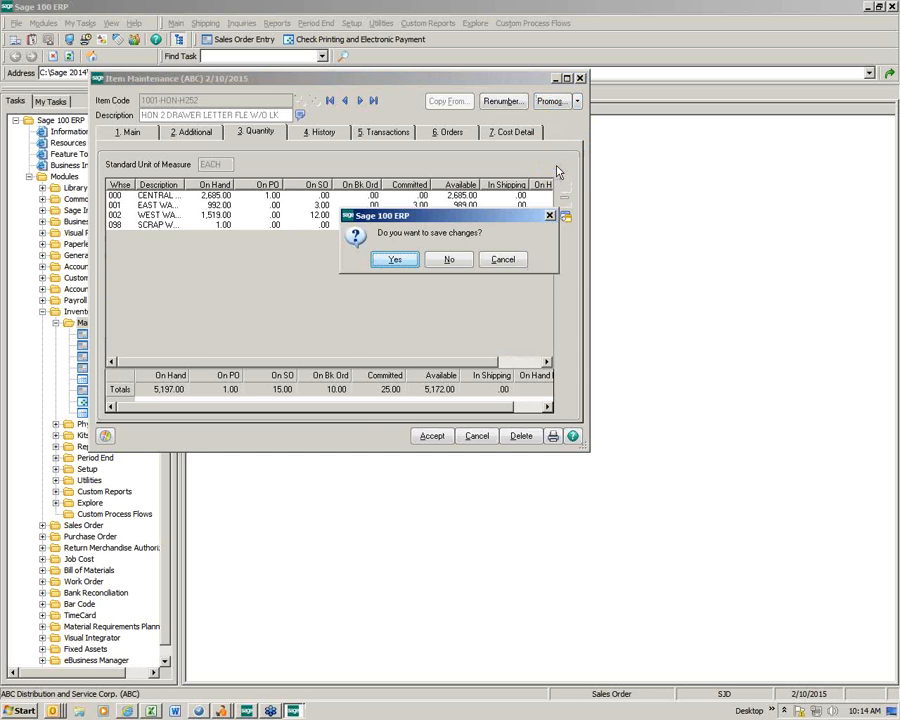
pyautogui.click(449, 259)
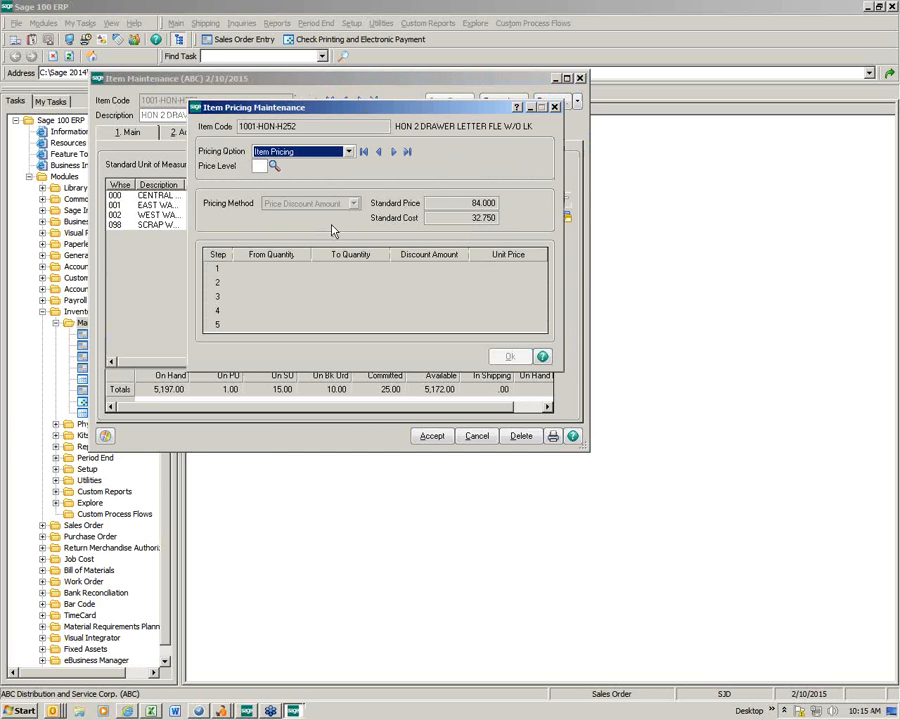
pyautogui.click(393, 151)
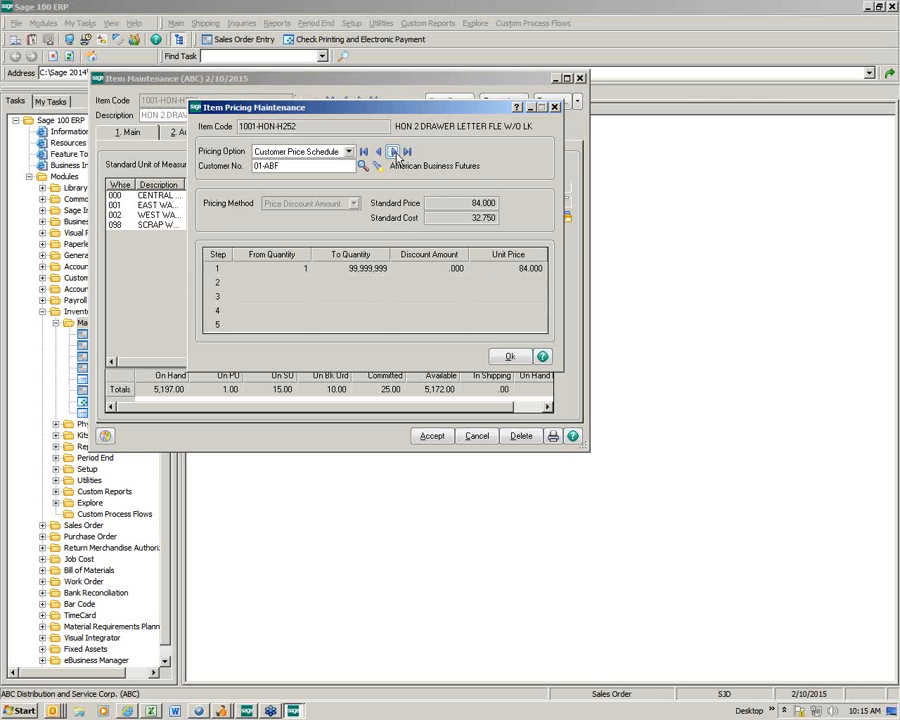
pyautogui.click(555, 107)
# Reopen and confirm the item's MEMDAY sales promotion, and accept the item record
pyautogui.click(577, 103)
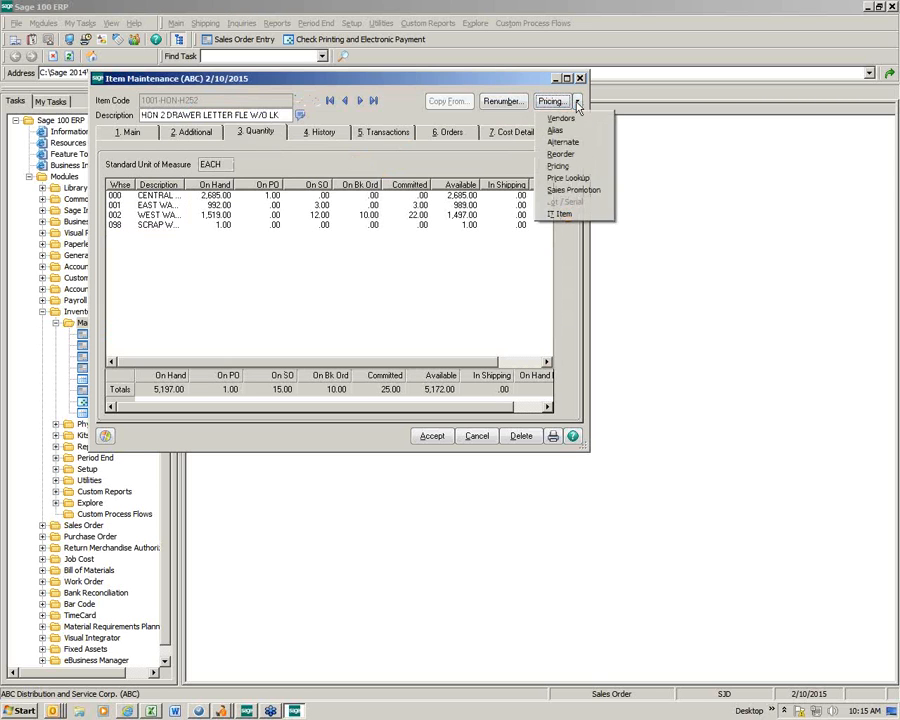
pyautogui.click(570, 191)
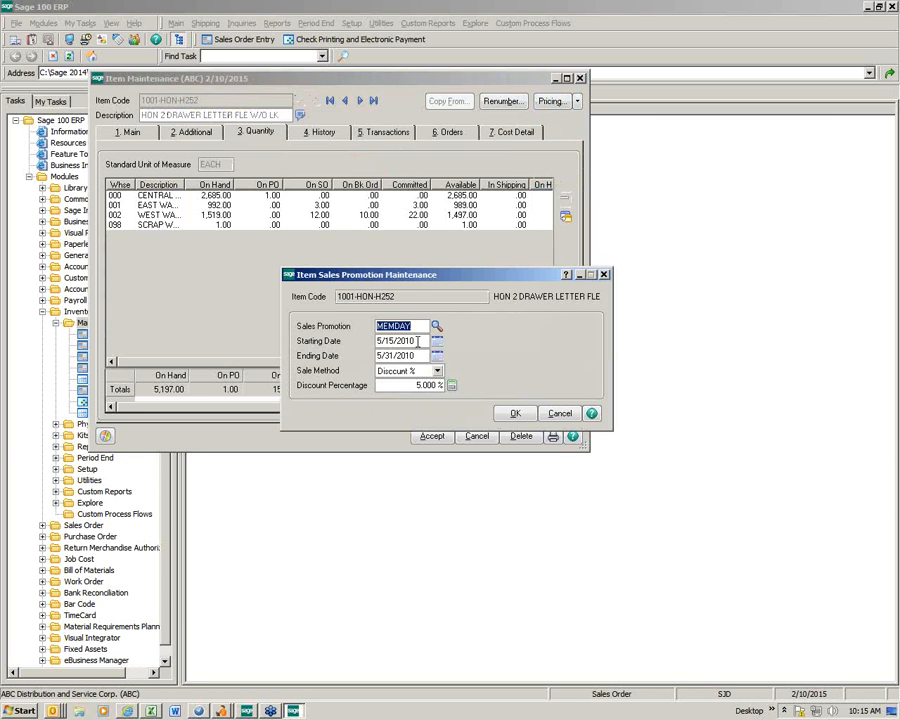
pyautogui.click(512, 413)
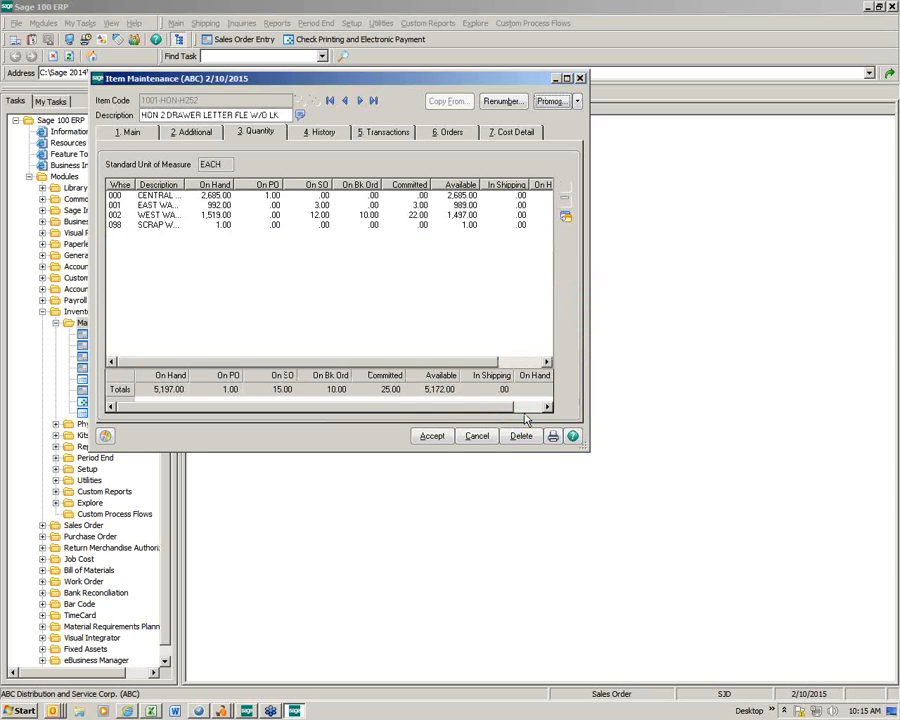
pyautogui.click(432, 437)
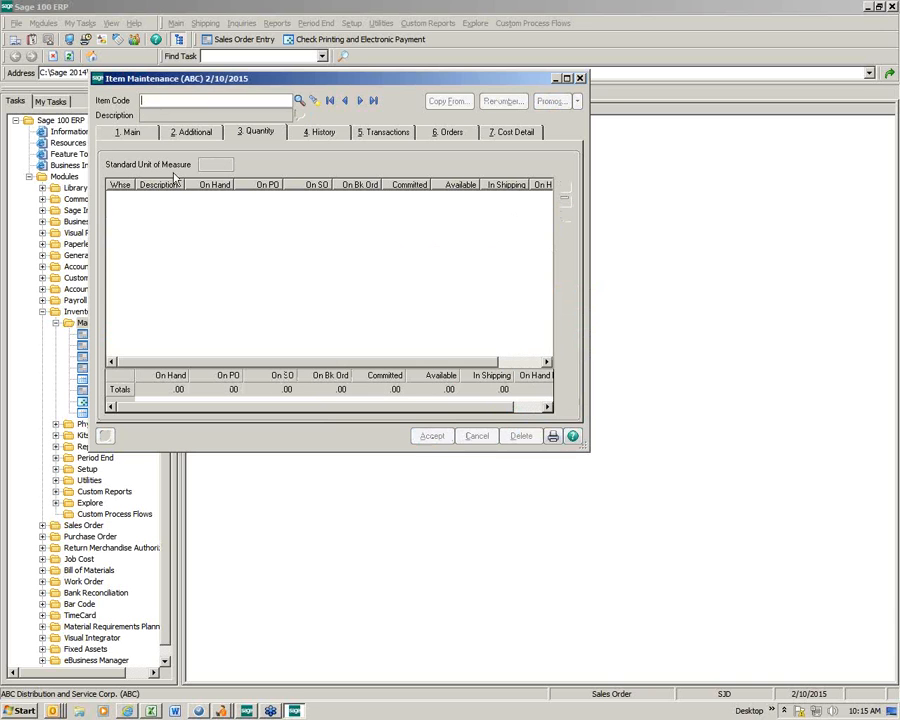
# Load item 2481-5-50 and open its lot/serial transaction inquiry
pyautogui.write('2481-5-50')
pyautogui.press('Tab')
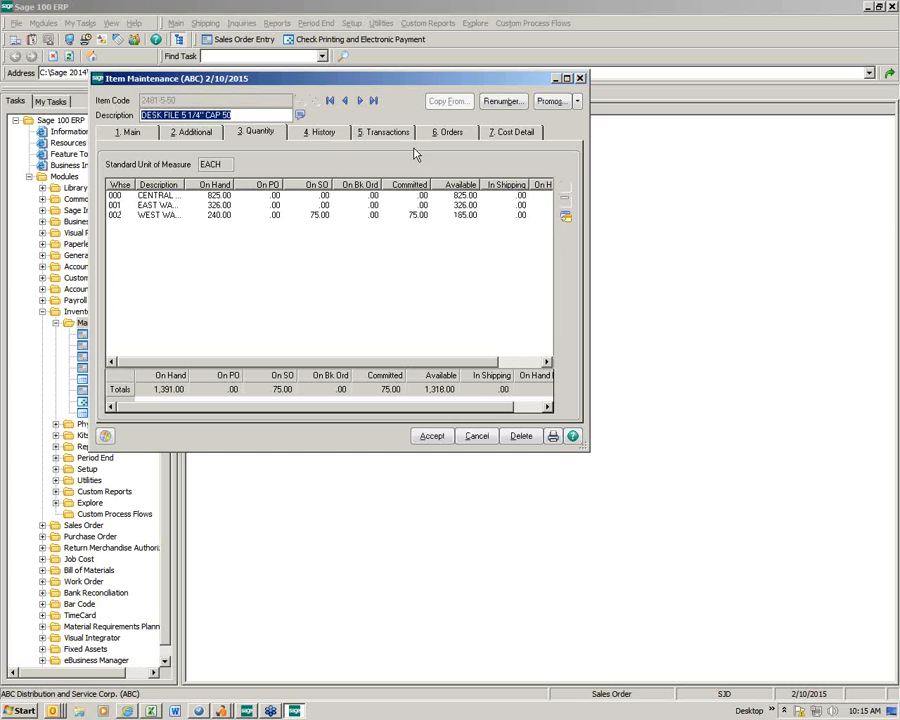
pyautogui.click(577, 101)
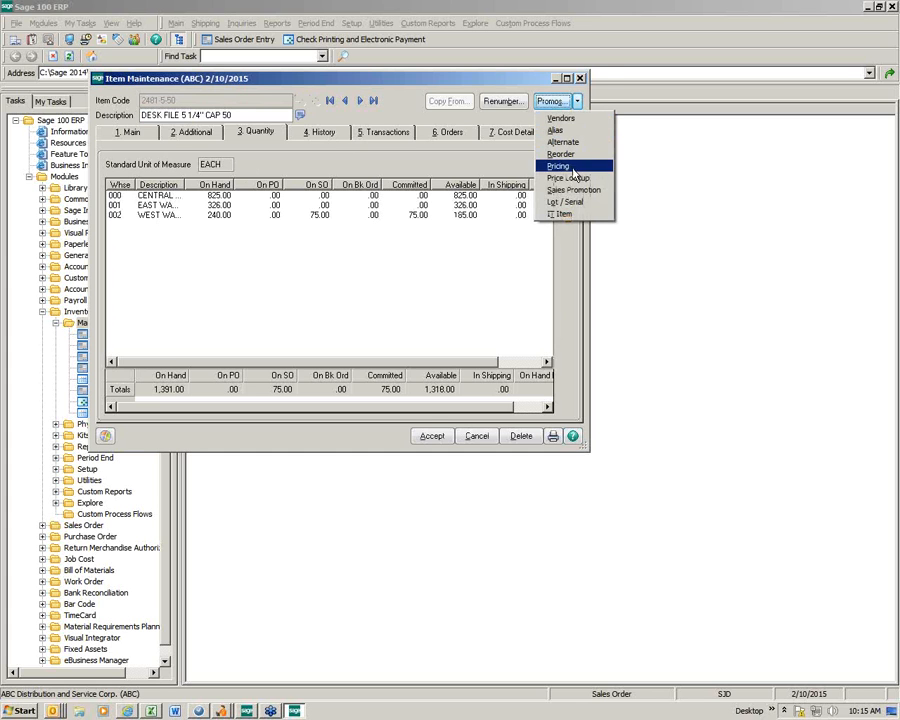
pyautogui.click(572, 203)
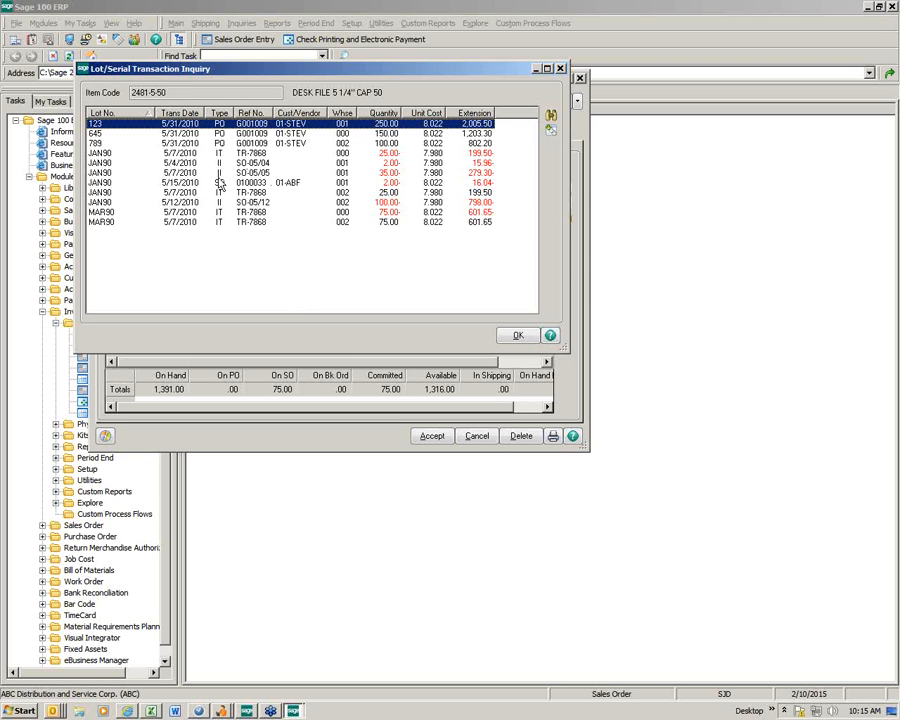
# Drill into the invoice behind lot JAN90's SO transaction and view its line for item 2481-5-50
pyautogui.click(221, 184)
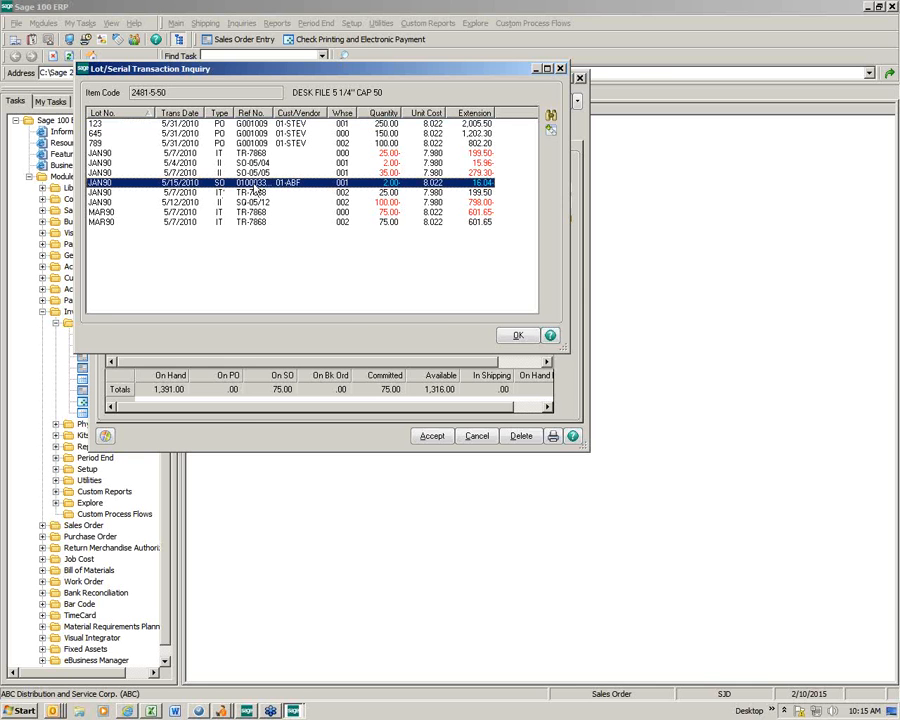
pyautogui.doubleClick(255, 190)
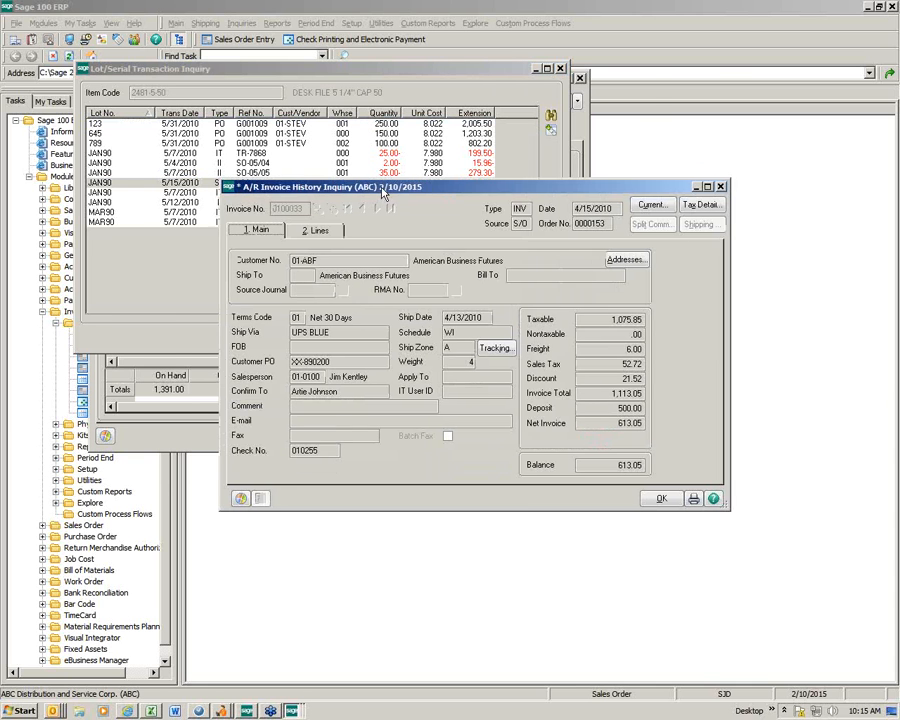
pyautogui.moveTo(386, 194); pyautogui.dragTo(296, 107)
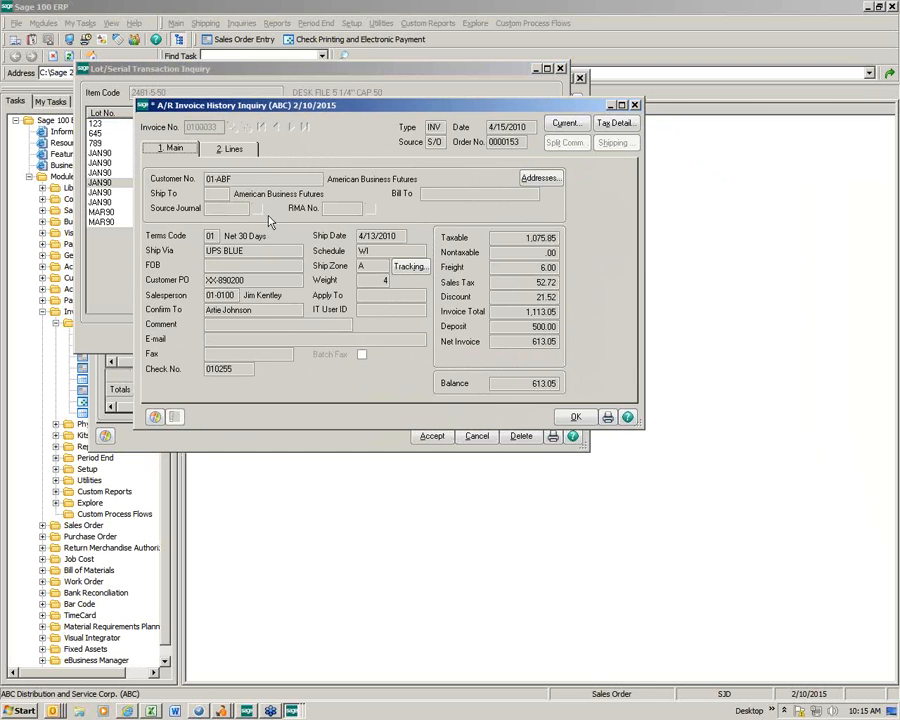
pyautogui.click(230, 151)
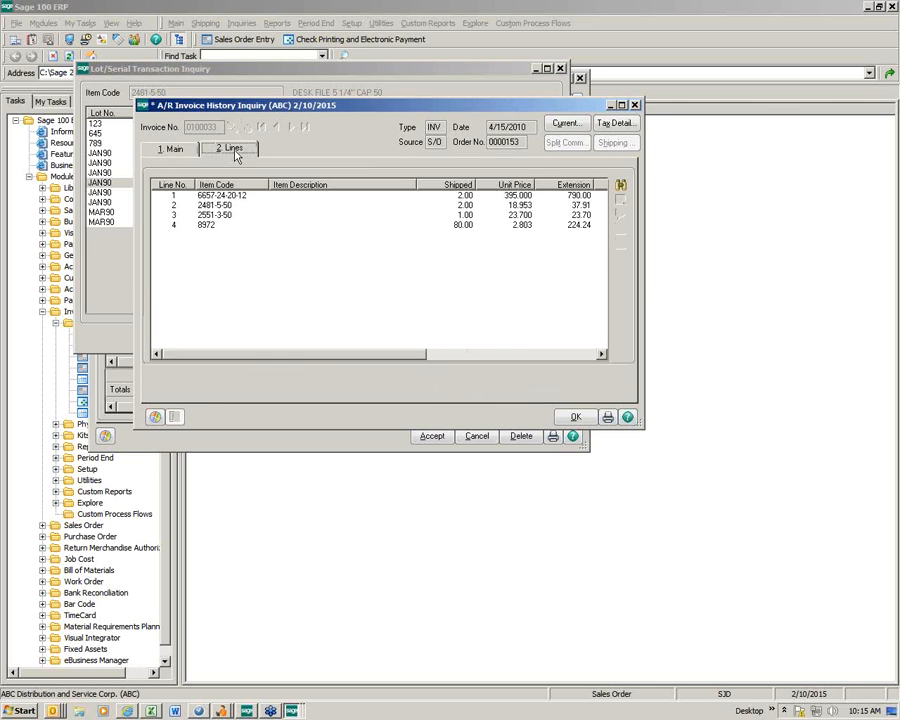
pyautogui.click(232, 206)
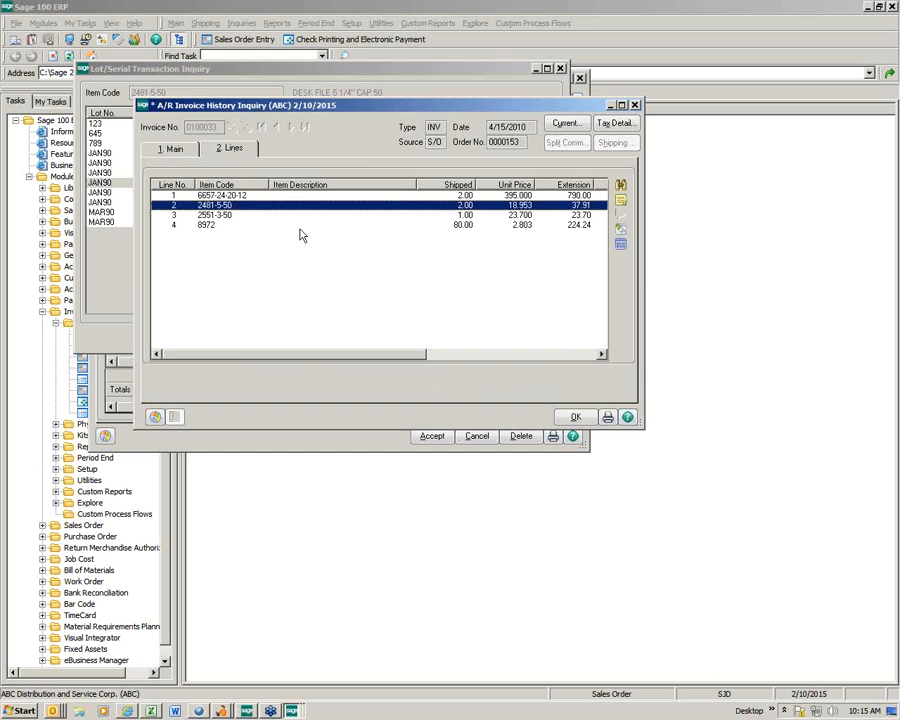
pyautogui.click(575, 416)
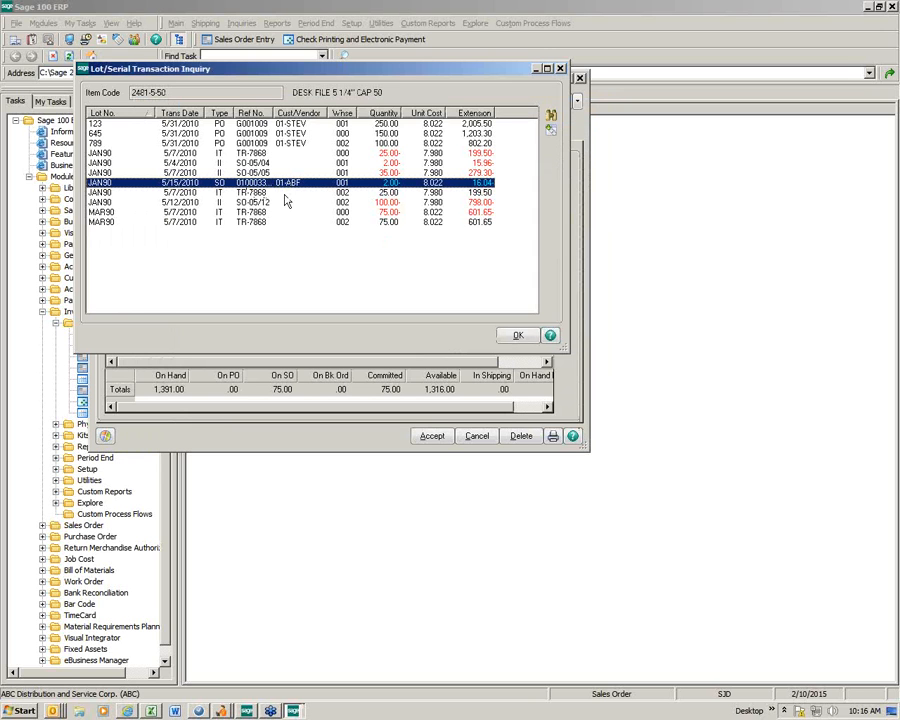
# Widen the Ref No. column to read the full references, and close the lot/serial inquiry and Item Maintenance
pyautogui.moveTo(272, 116); pyautogui.dragTo(292, 117)
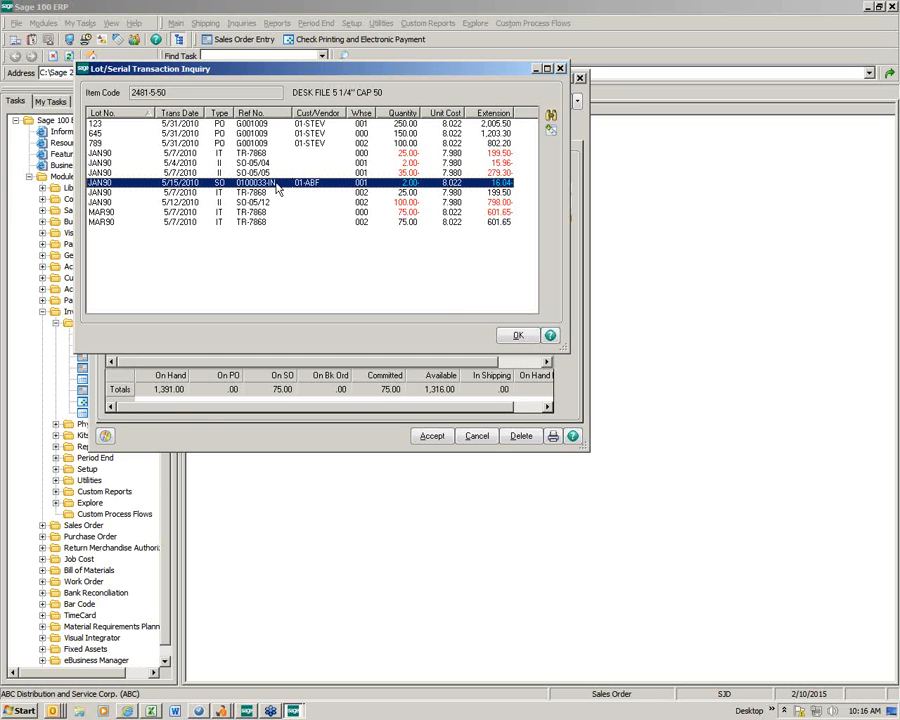
pyautogui.click(517, 337)
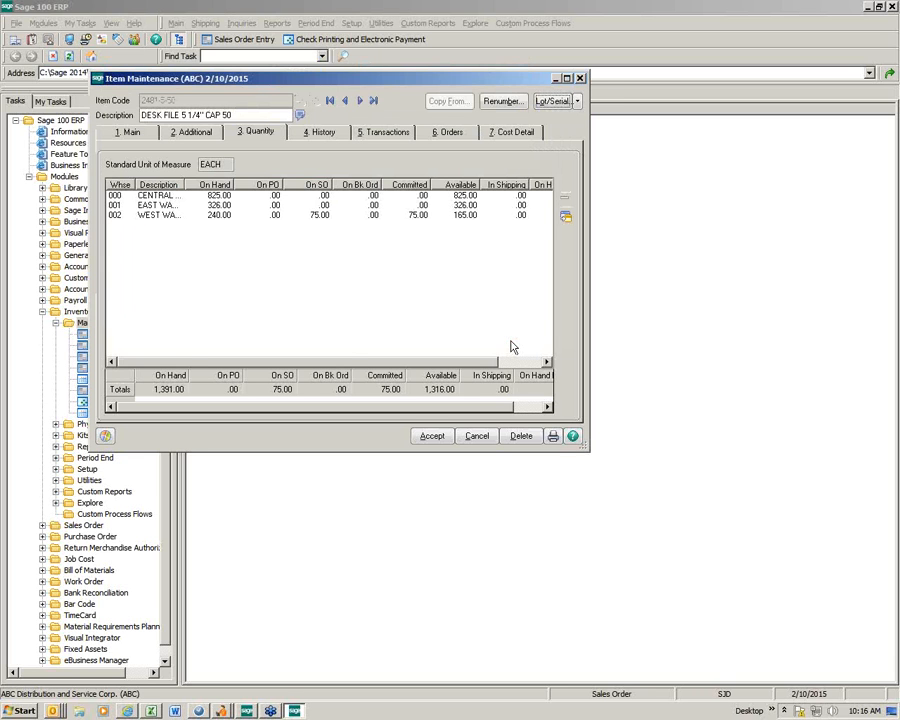
pyautogui.click(578, 101)
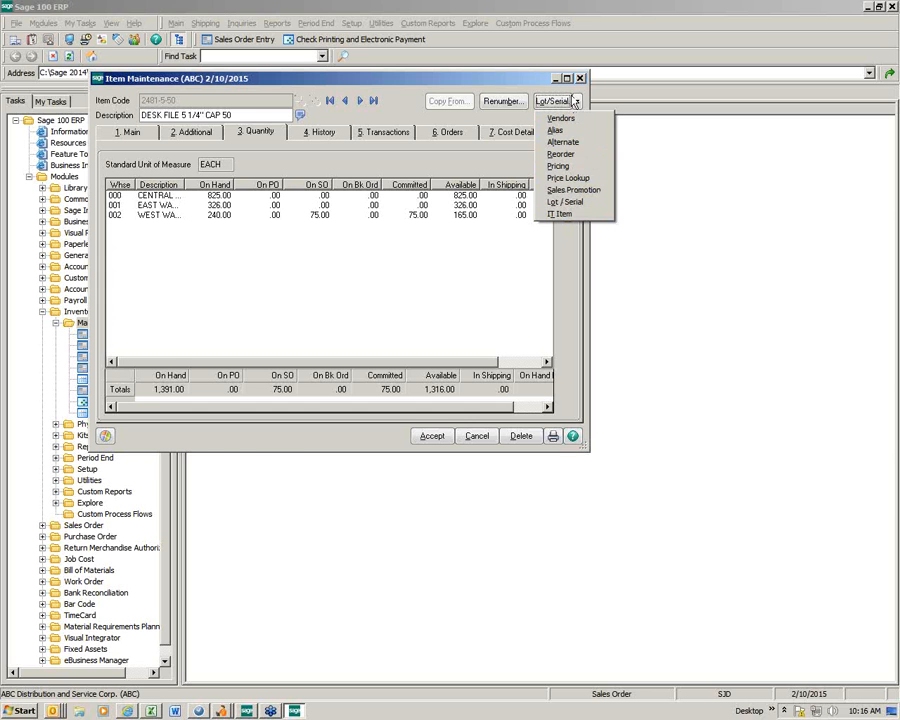
pyautogui.click(579, 78)
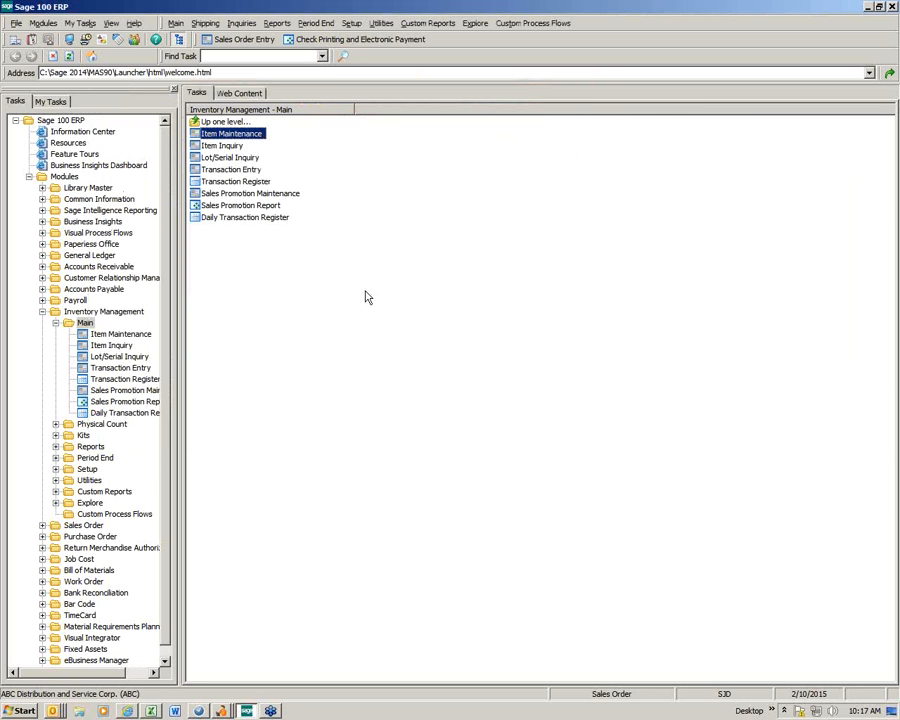
# Open Vendor Maintenance in Accounts Payable and load the first vendor record, Airway Property
pyautogui.click(55, 323)
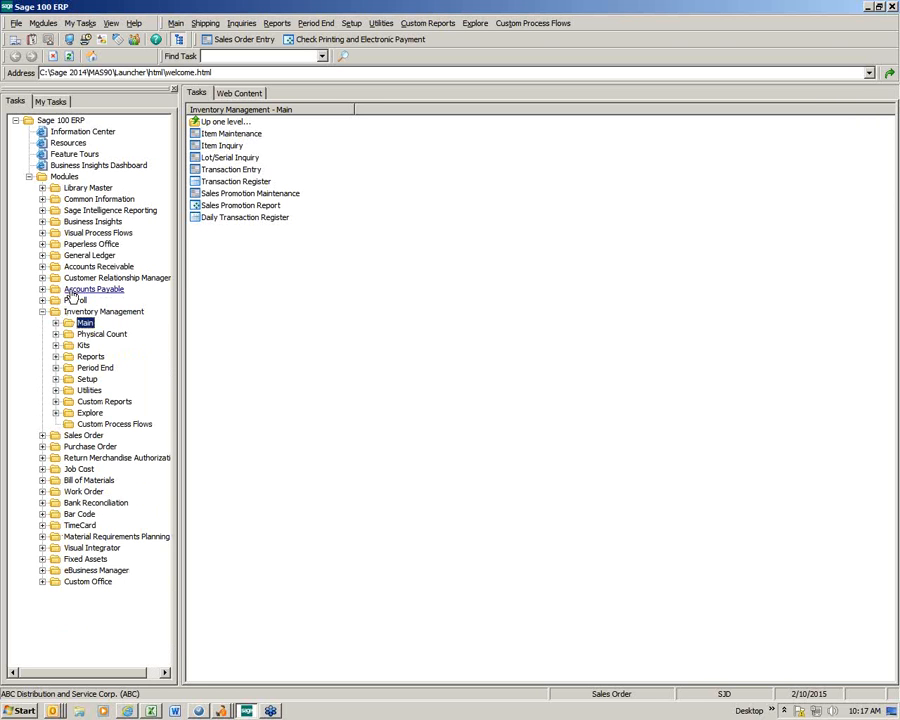
pyautogui.click(72, 292)
pyautogui.click(84, 300)
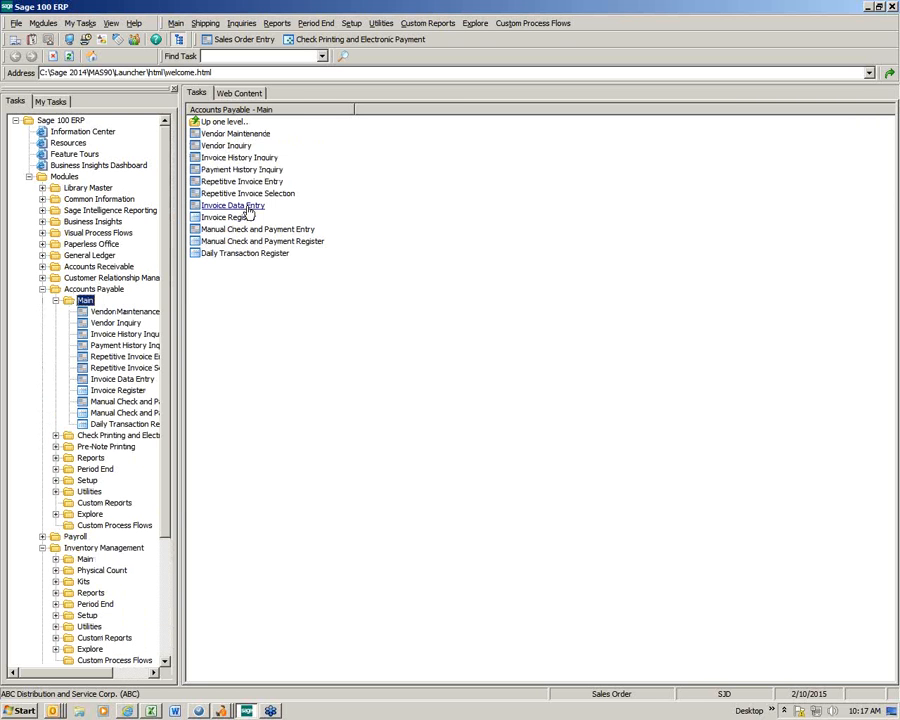
pyautogui.click(235, 133)
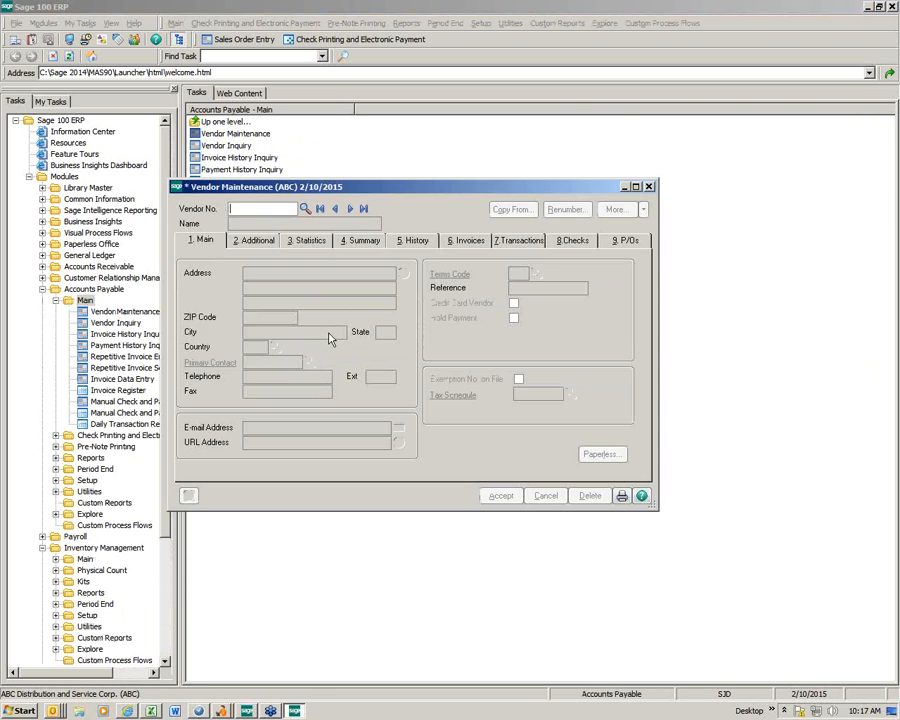
pyautogui.click(350, 208)
pyautogui.moveTo(357, 191); pyautogui.dragTo(262, 99)
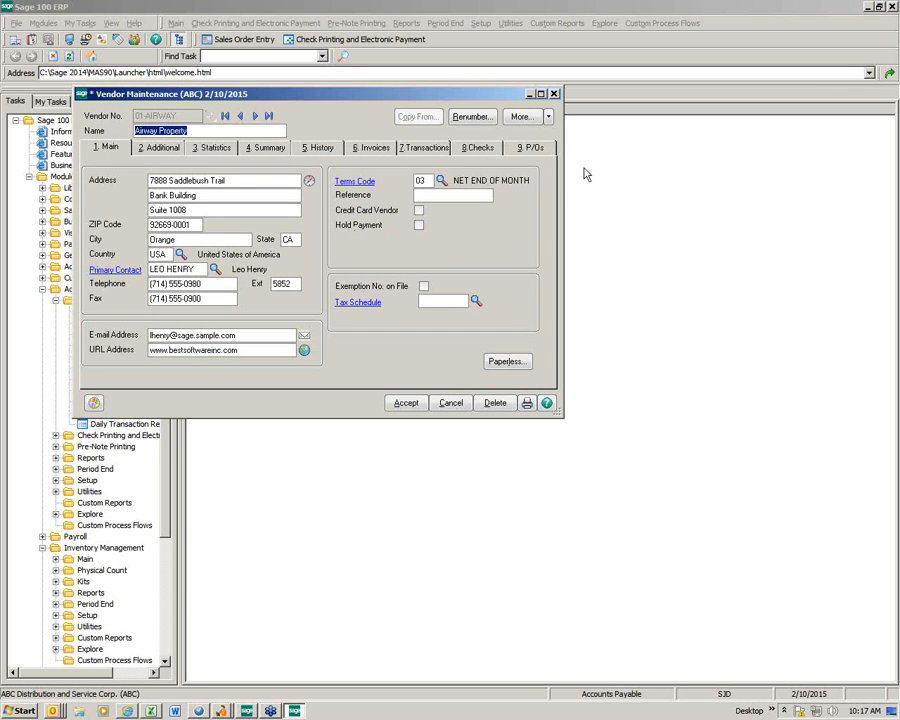
# Open Airway Property's contact records, look up and review the primary contact, and accept the contact record
pyautogui.click(521, 118)
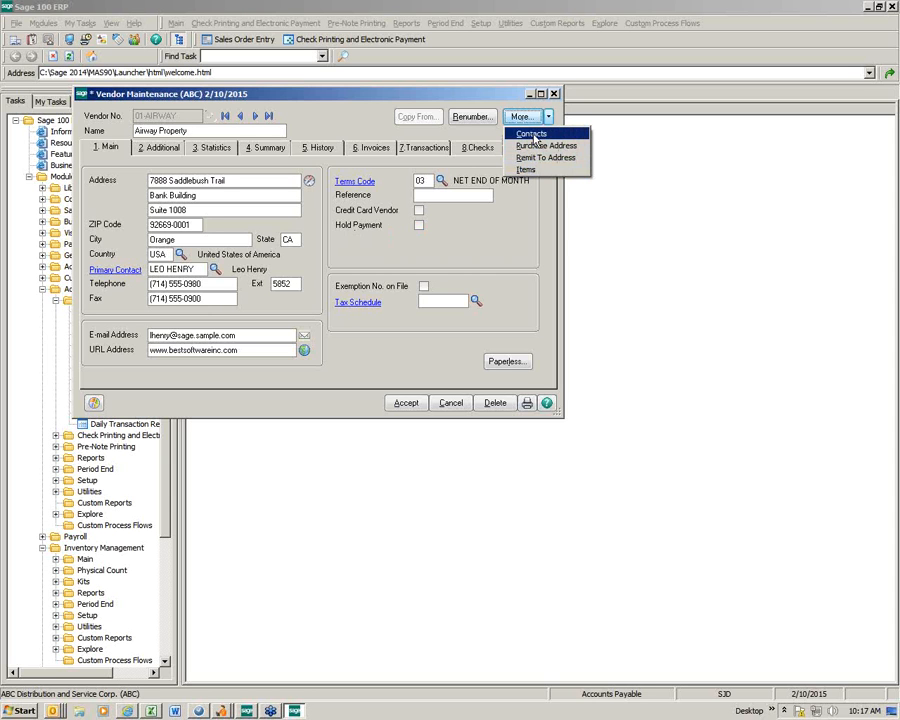
pyautogui.click(533, 135)
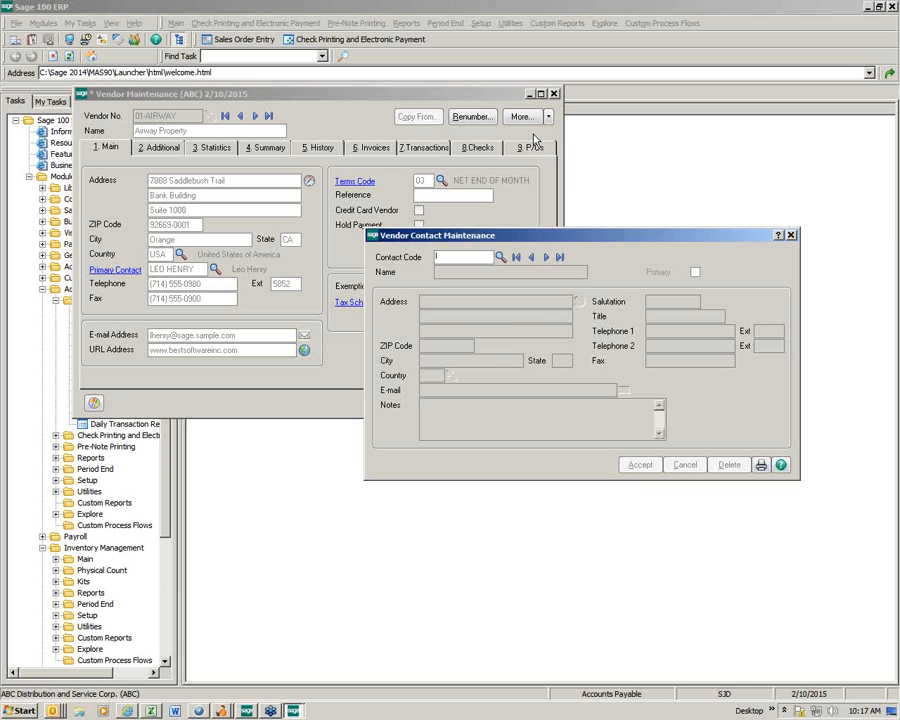
pyautogui.moveTo(566, 243); pyautogui.dragTo(424, 177)
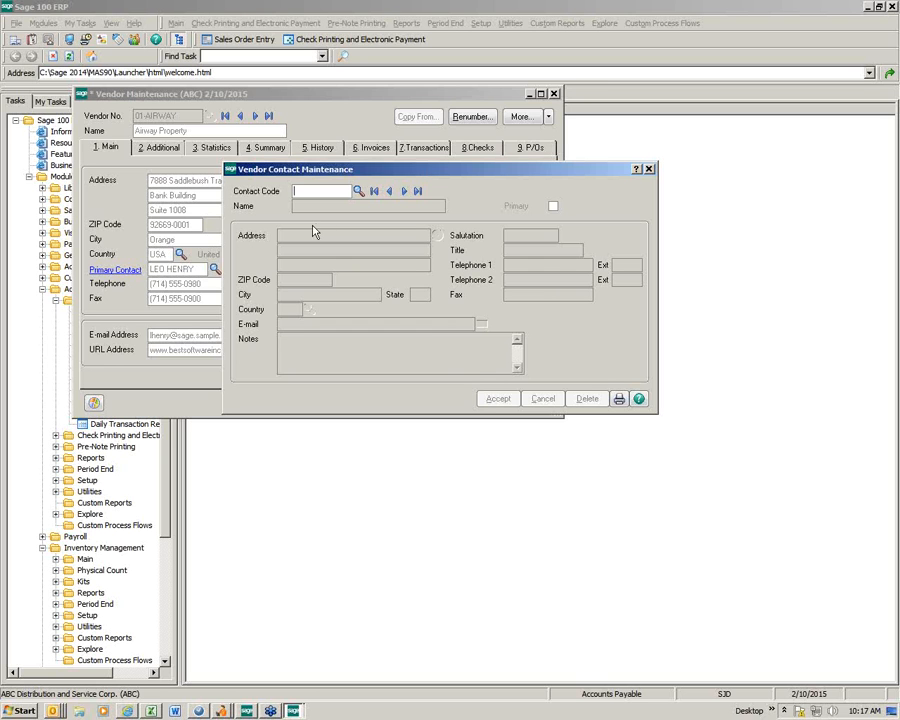
pyautogui.click(358, 191)
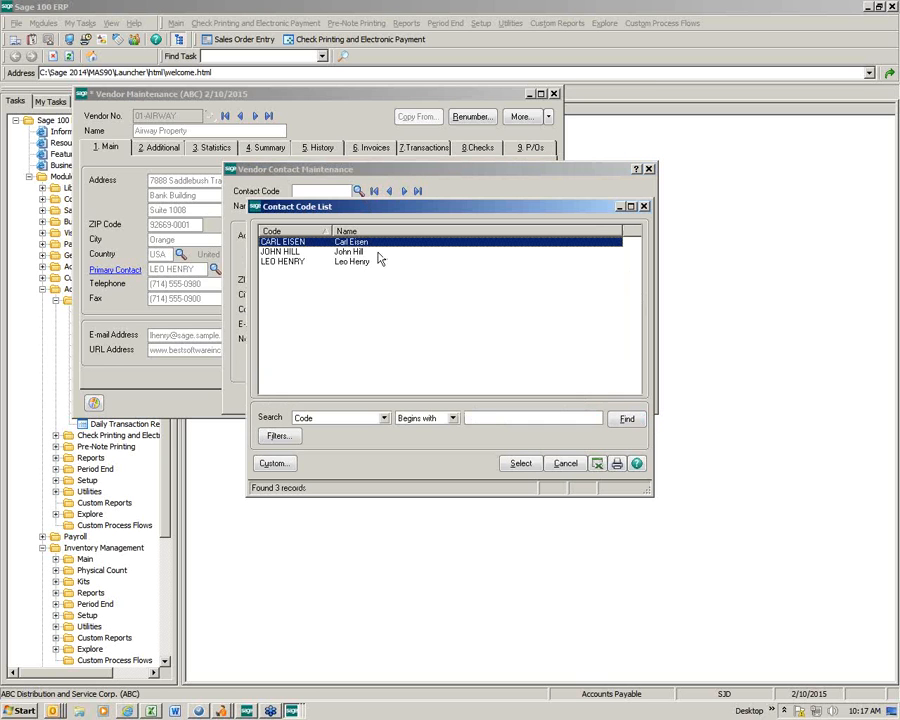
pyautogui.doubleClick(285, 262)
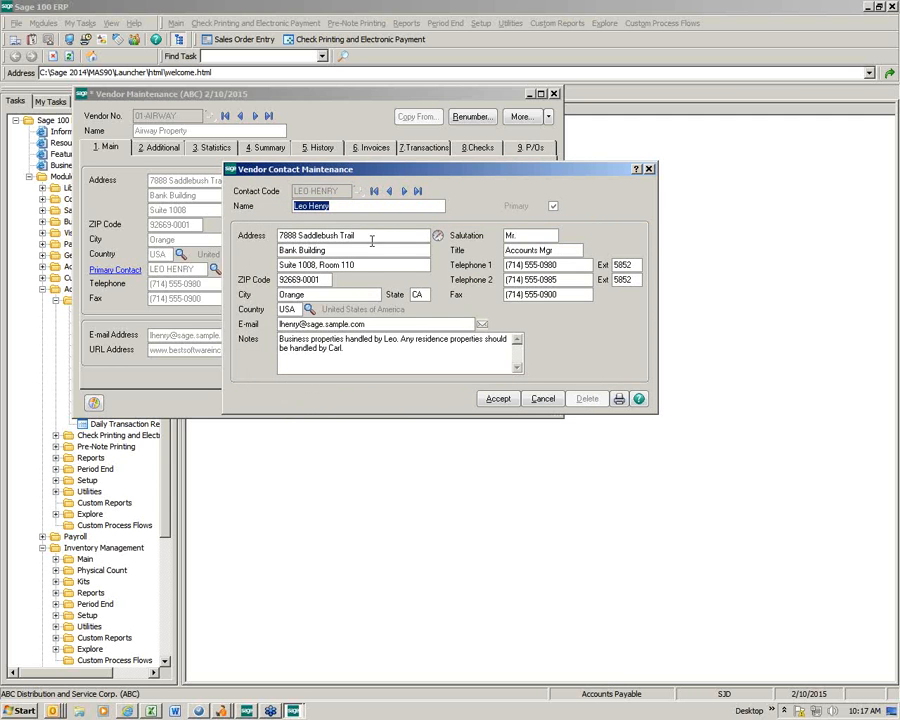
pyautogui.moveTo(381, 172); pyautogui.dragTo(403, 112)
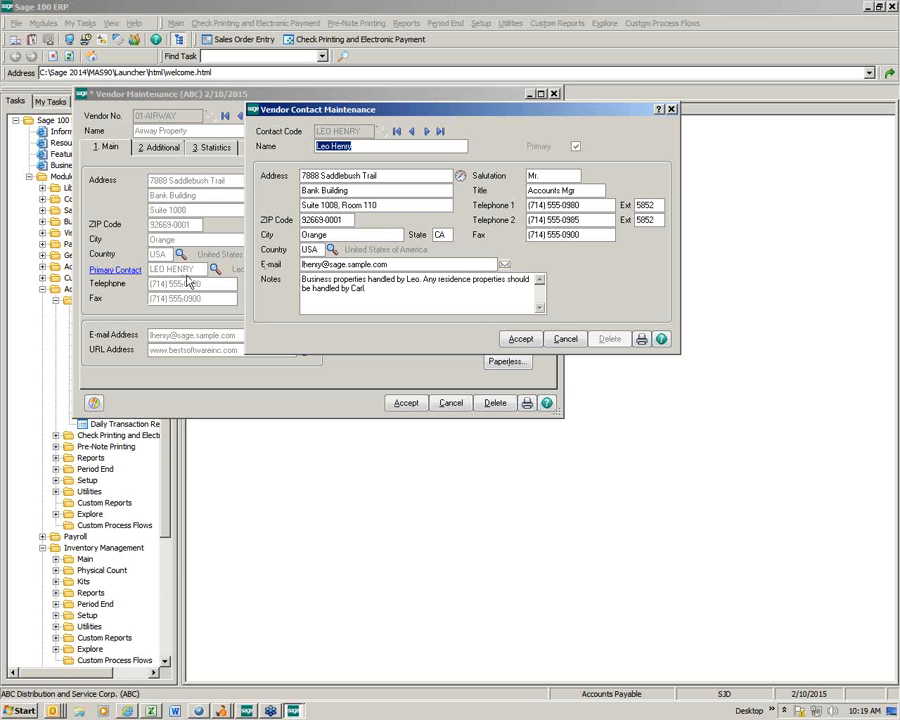
pyautogui.moveTo(340, 112); pyautogui.dragTo(358, 97)
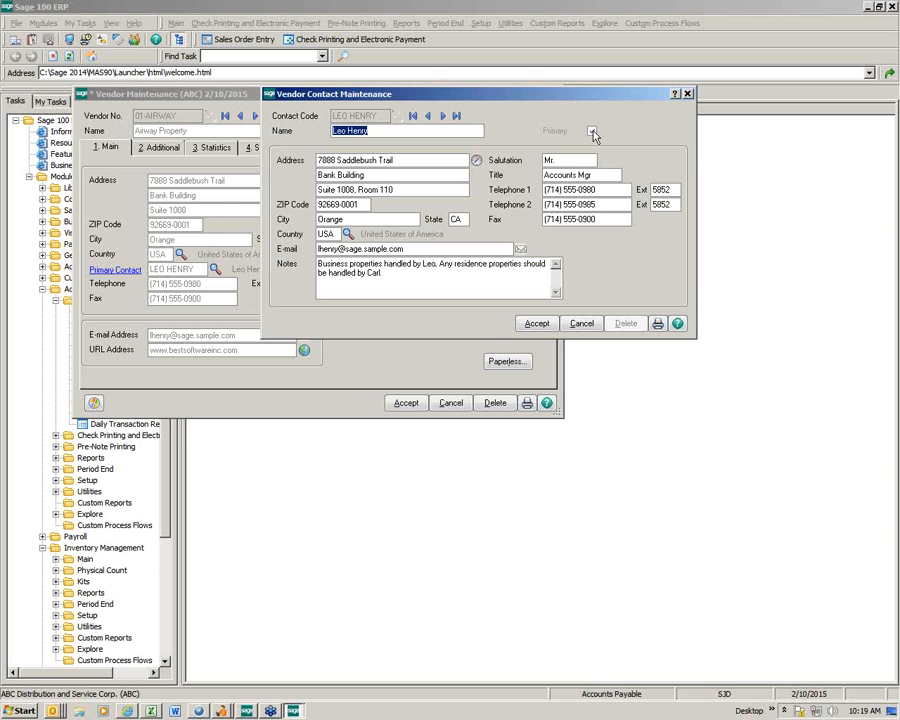
pyautogui.click(537, 322)
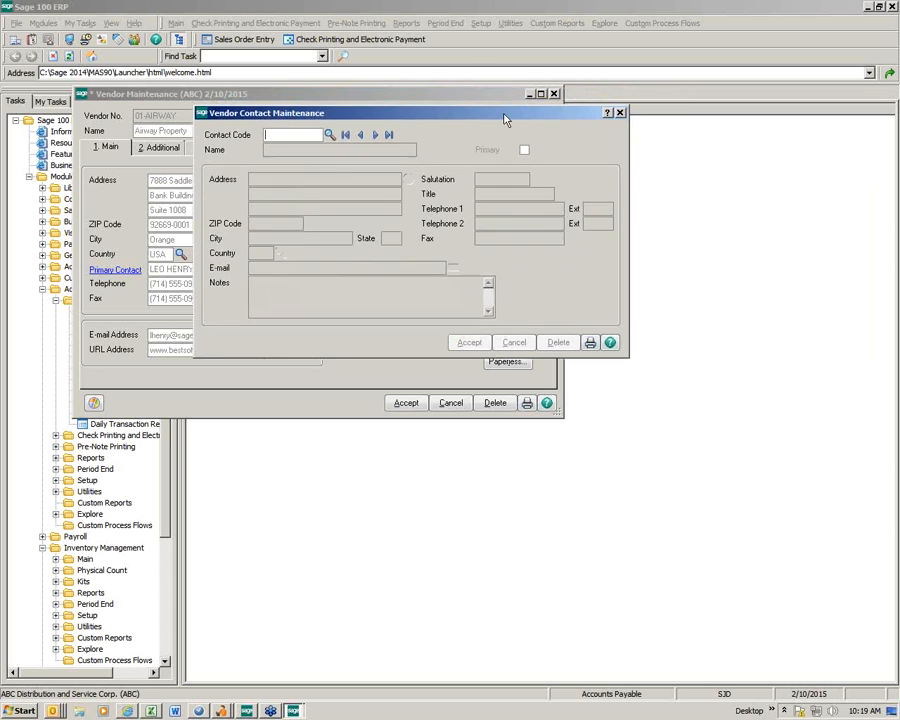
pyautogui.click(624, 113)
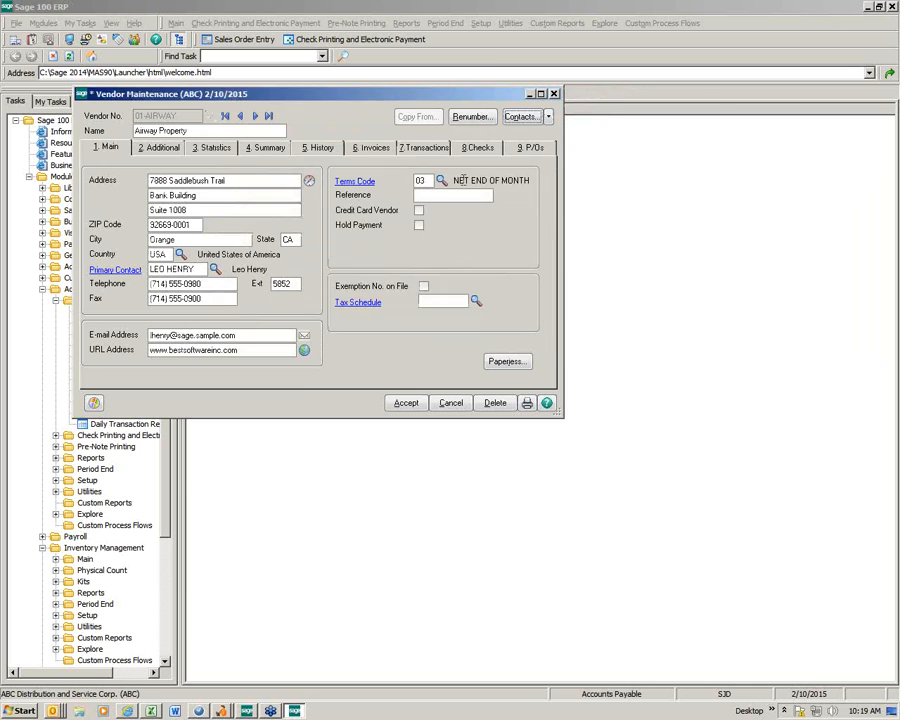
# Change the vendor's primary contact to the first entry in the contact code list and save the vendor changes
pyautogui.click(215, 269)
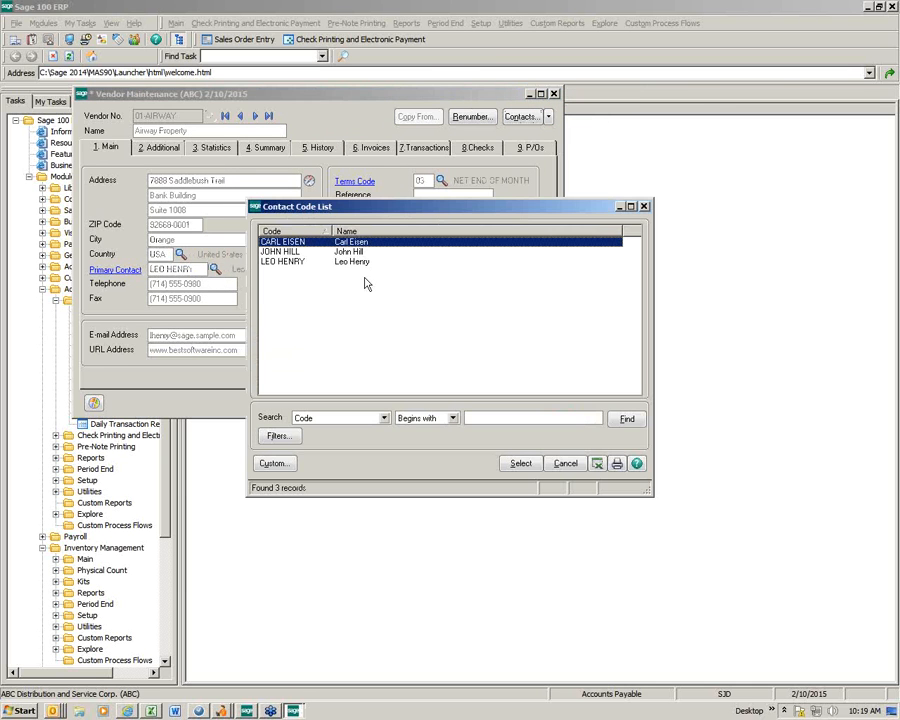
pyautogui.doubleClick(292, 244)
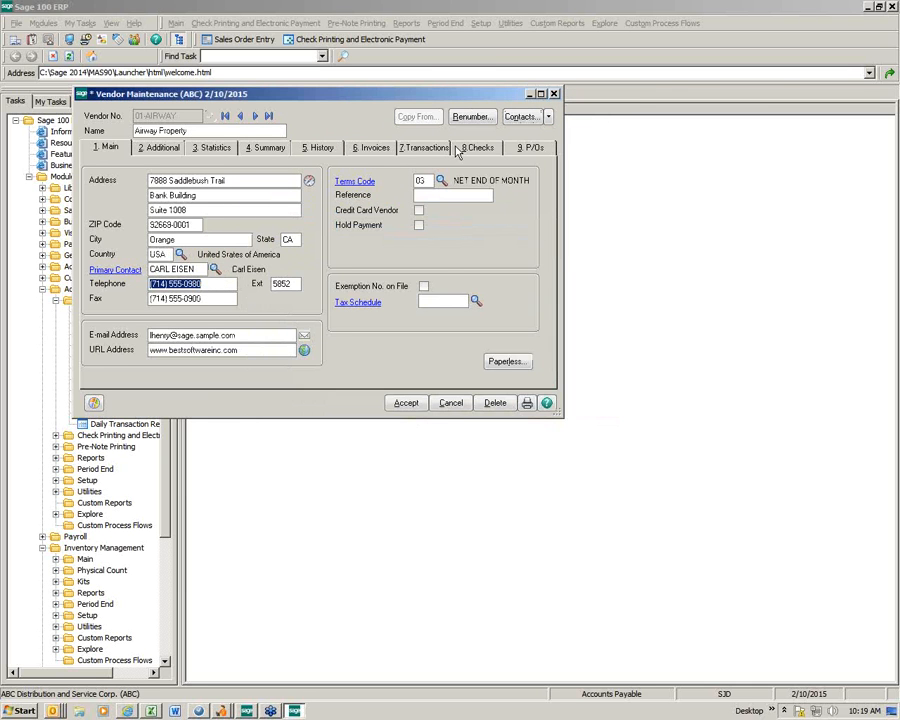
pyautogui.click(521, 116)
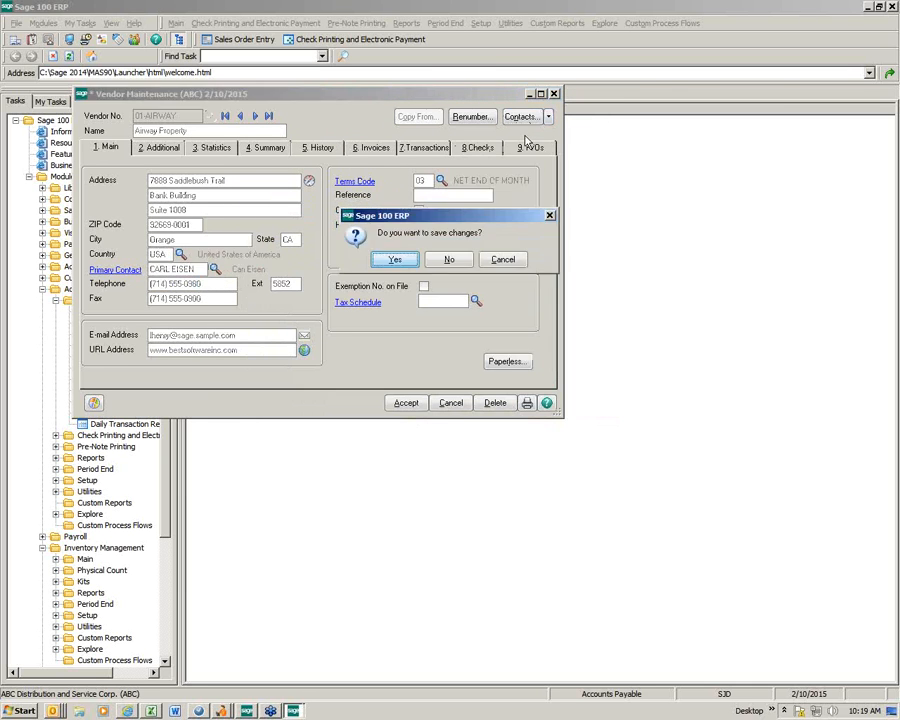
pyautogui.click(395, 259)
# Load the newly assigned primary contact's record, check its Primary setting, and accept and close contact maintenance
pyautogui.click(328, 139)
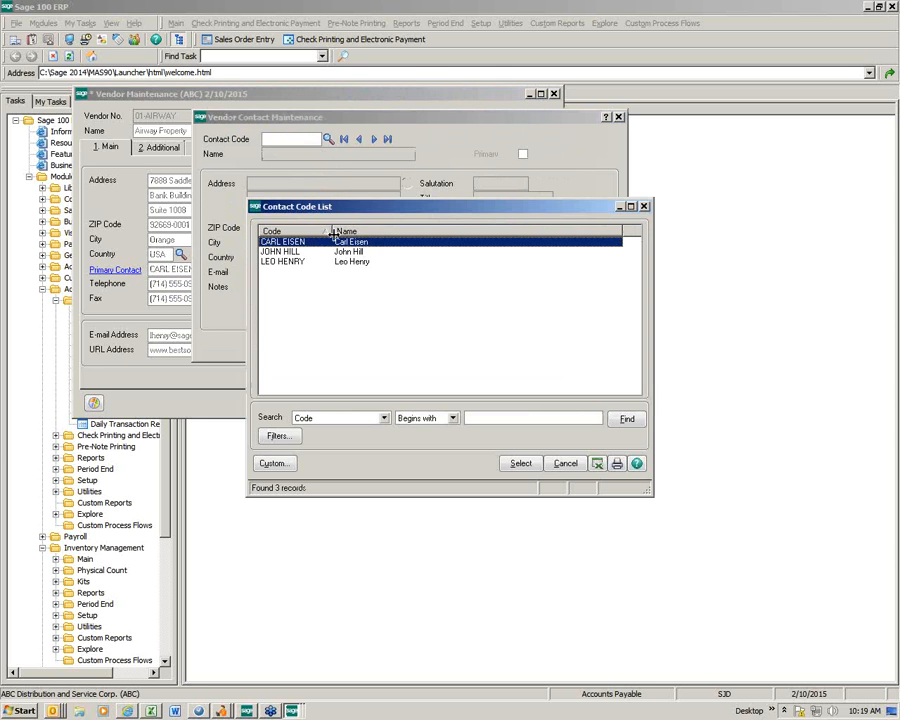
pyautogui.doubleClick(310, 244)
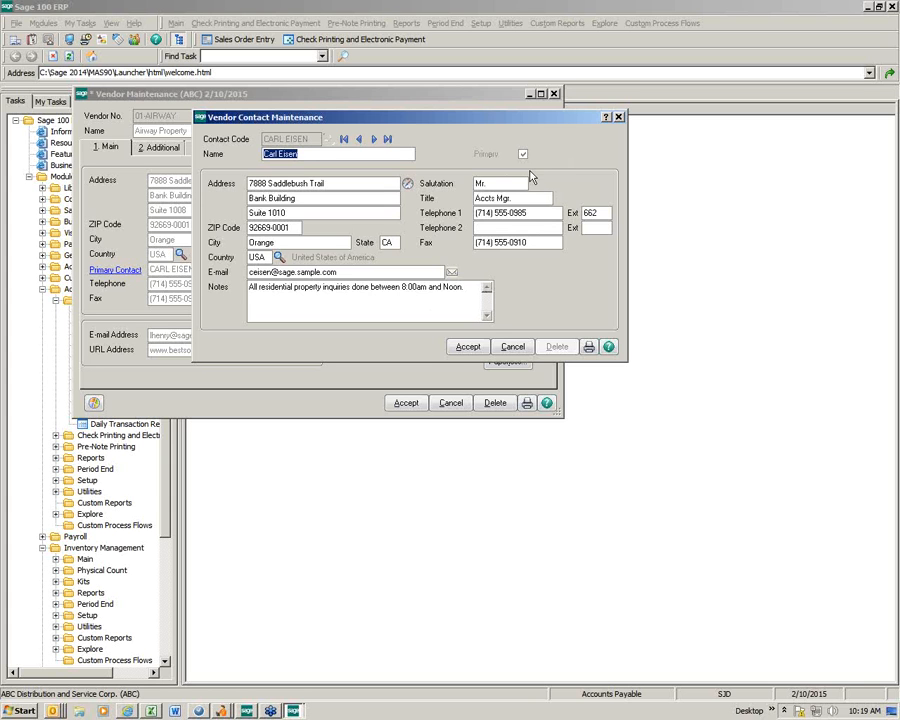
pyautogui.click(472, 347)
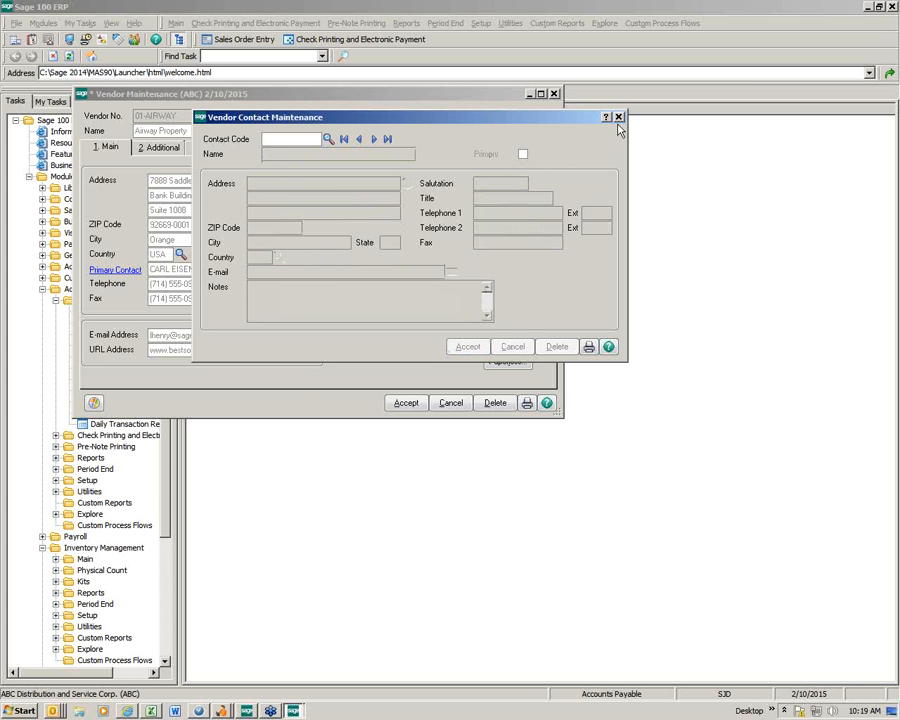
pyautogui.click(618, 119)
# Open the vendor's purchase addresses, look up the location codes, and view the LA location's record
pyautogui.click(548, 117)
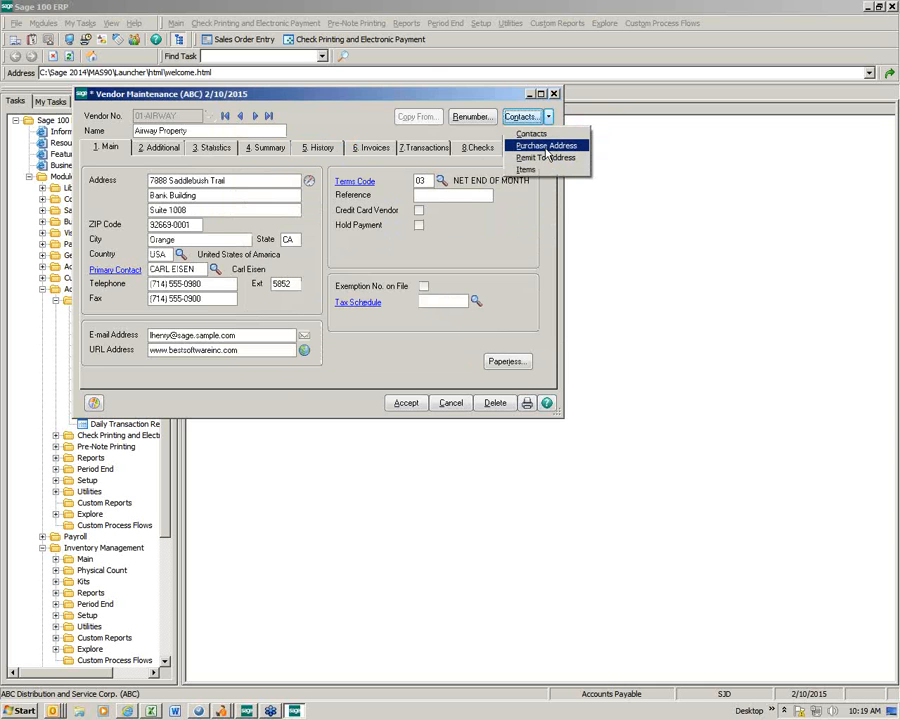
pyautogui.click(546, 148)
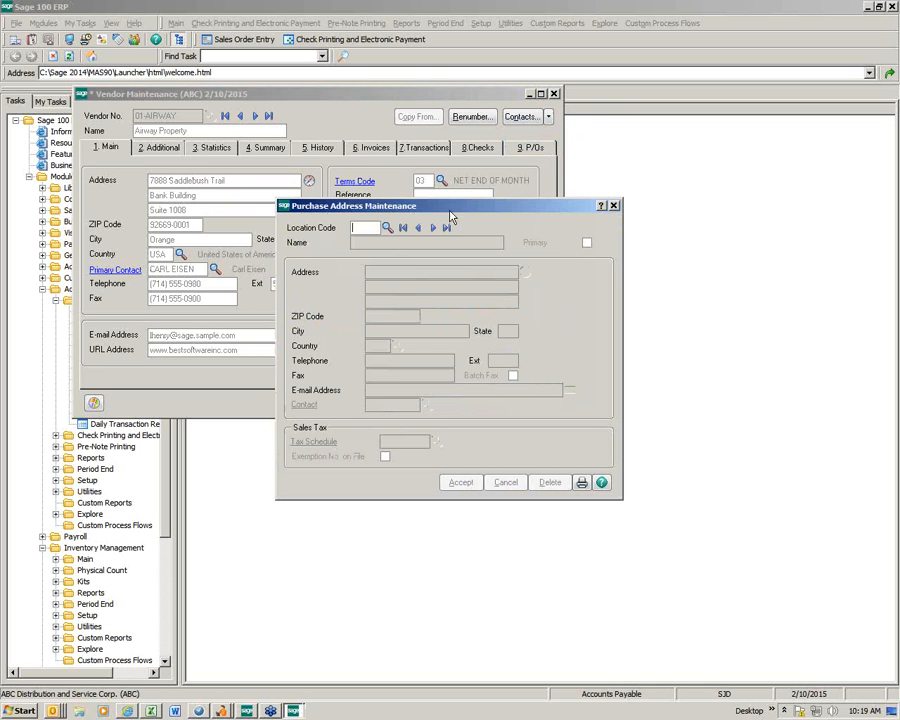
pyautogui.moveTo(438, 208); pyautogui.dragTo(372, 130)
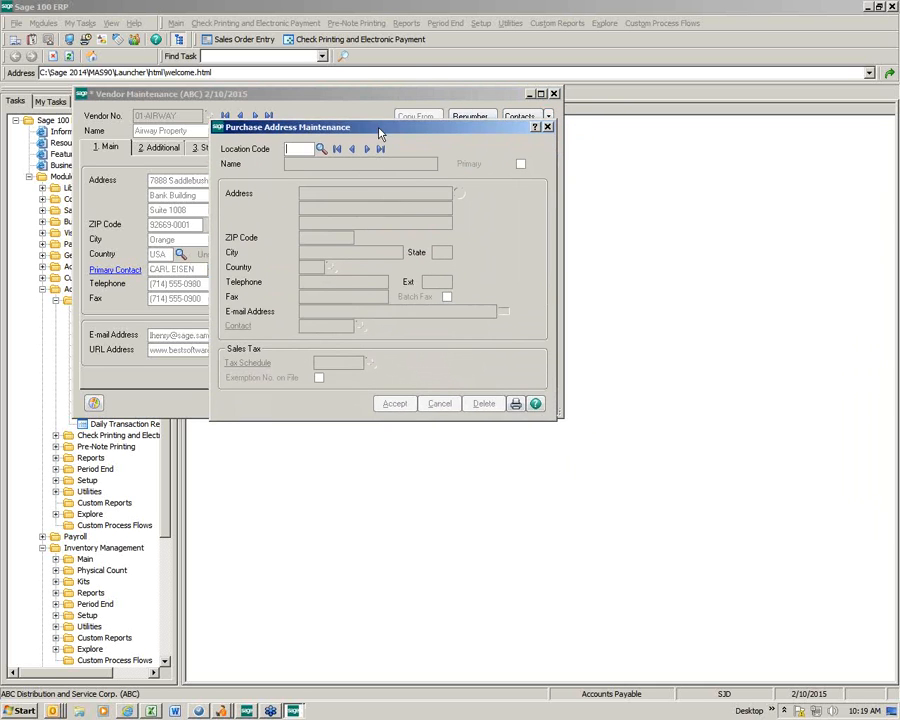
pyautogui.click(321, 150)
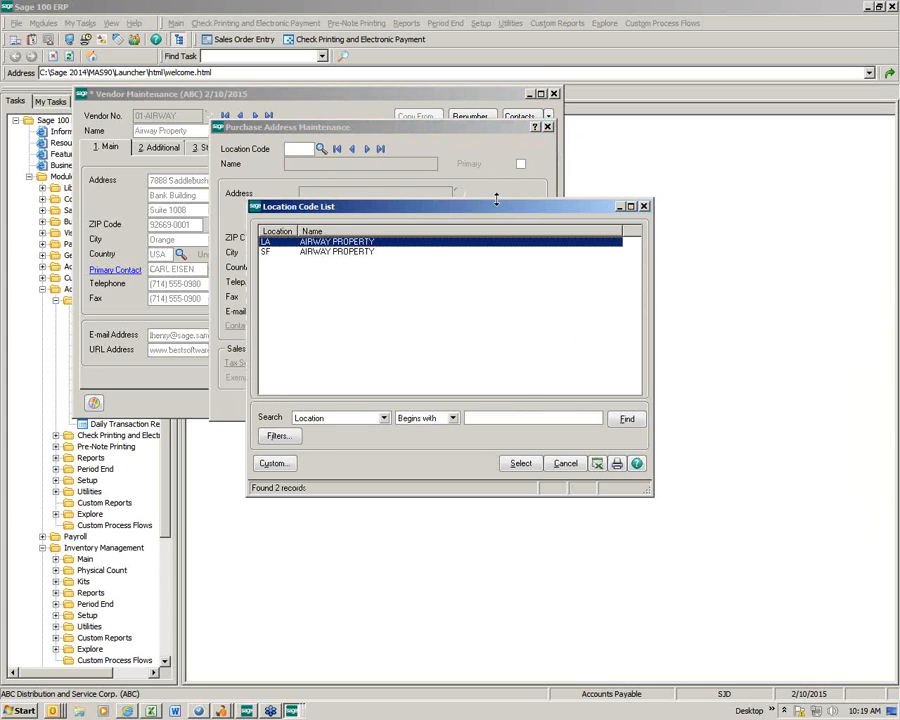
pyautogui.click(295, 252)
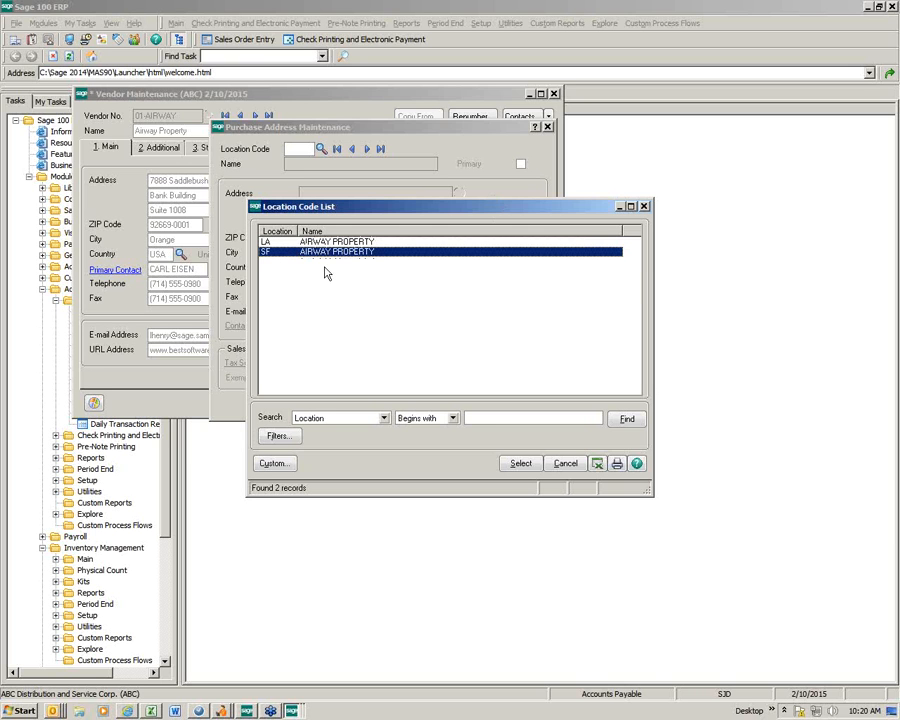
pyautogui.doubleClick(321, 251)
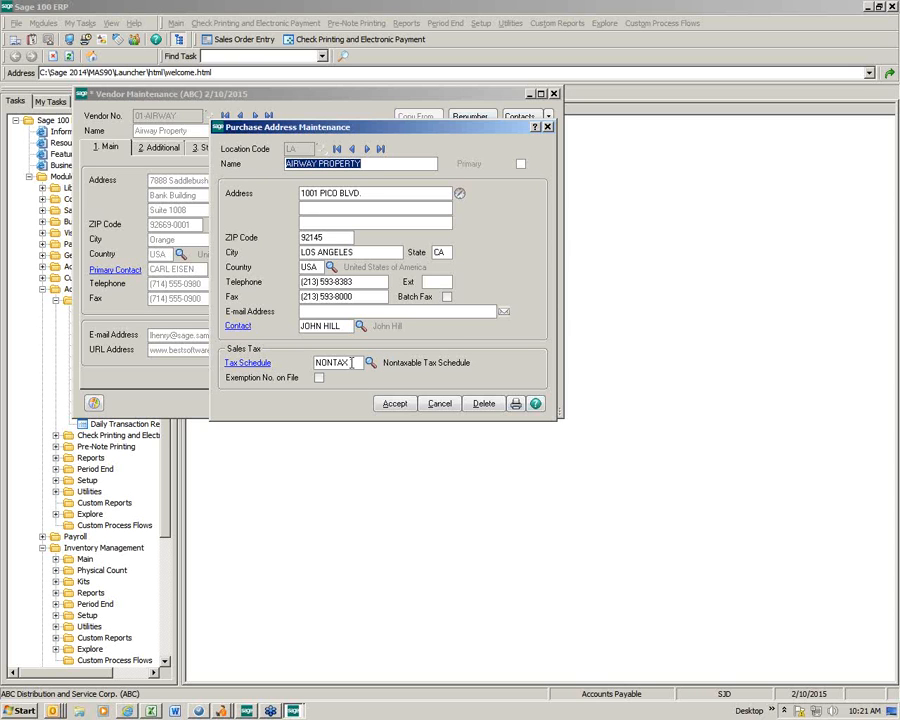
# Check the LA purchase address's tax schedule, and accept and close the address record
pyautogui.click(340, 363)
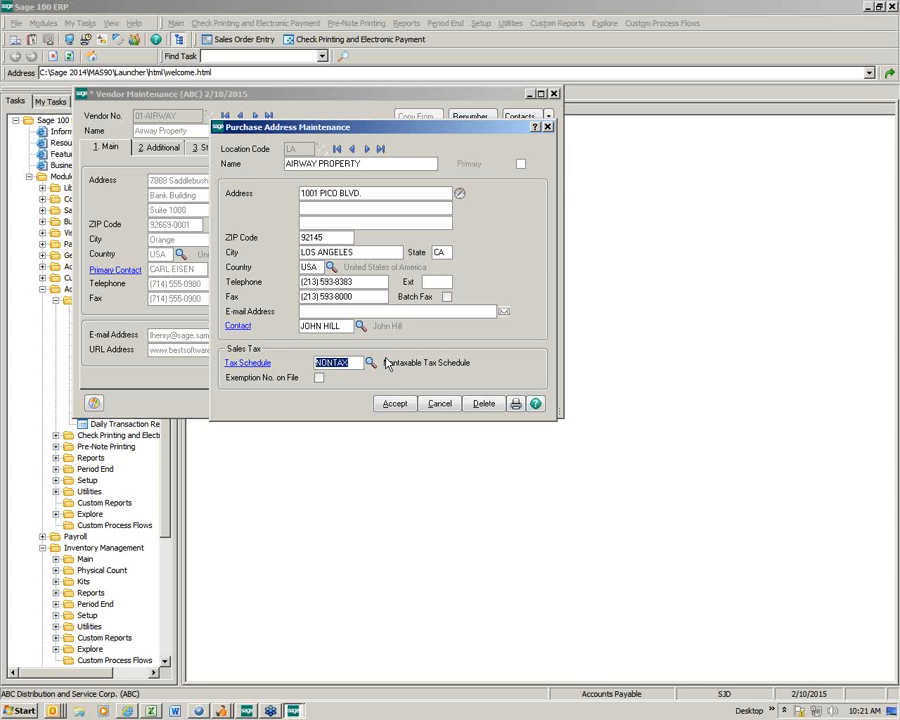
pyautogui.click(395, 404)
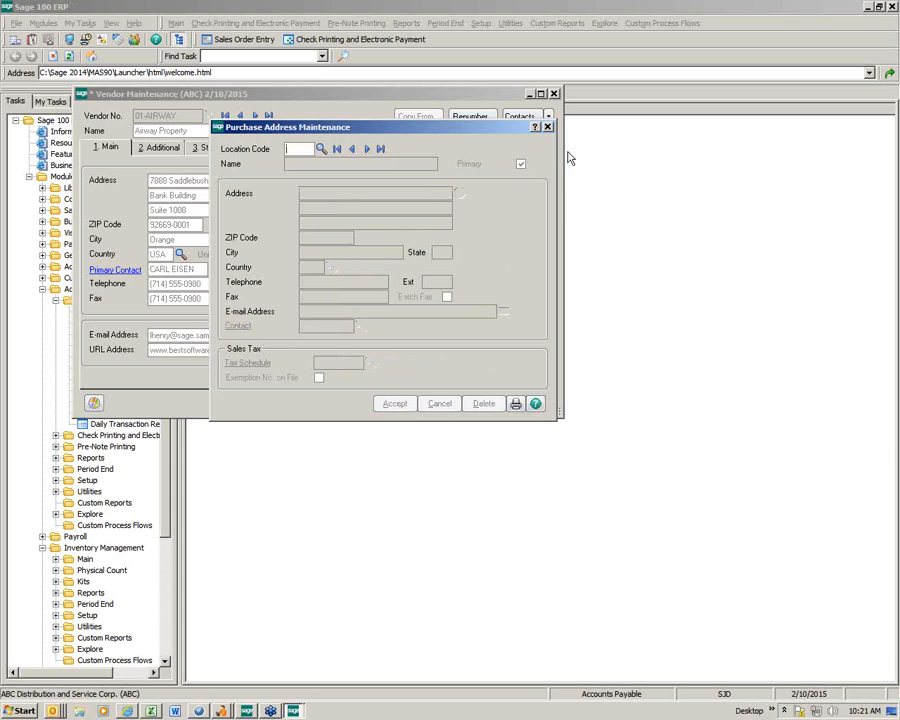
pyautogui.click(548, 127)
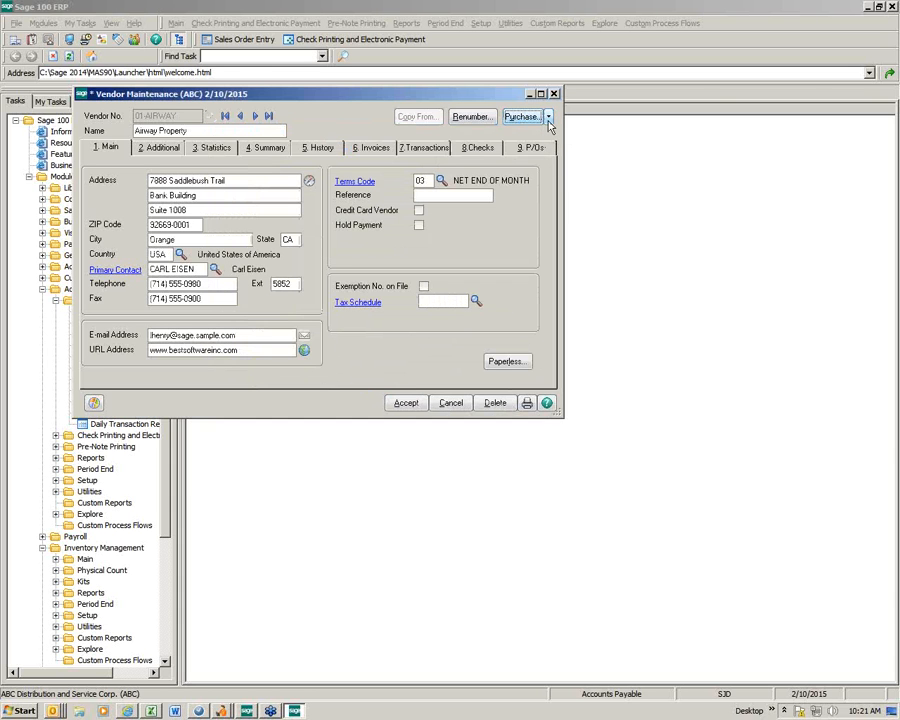
# Open the vendor's remit-to address, review its address lines, and confirm the record
pyautogui.click(548, 119)
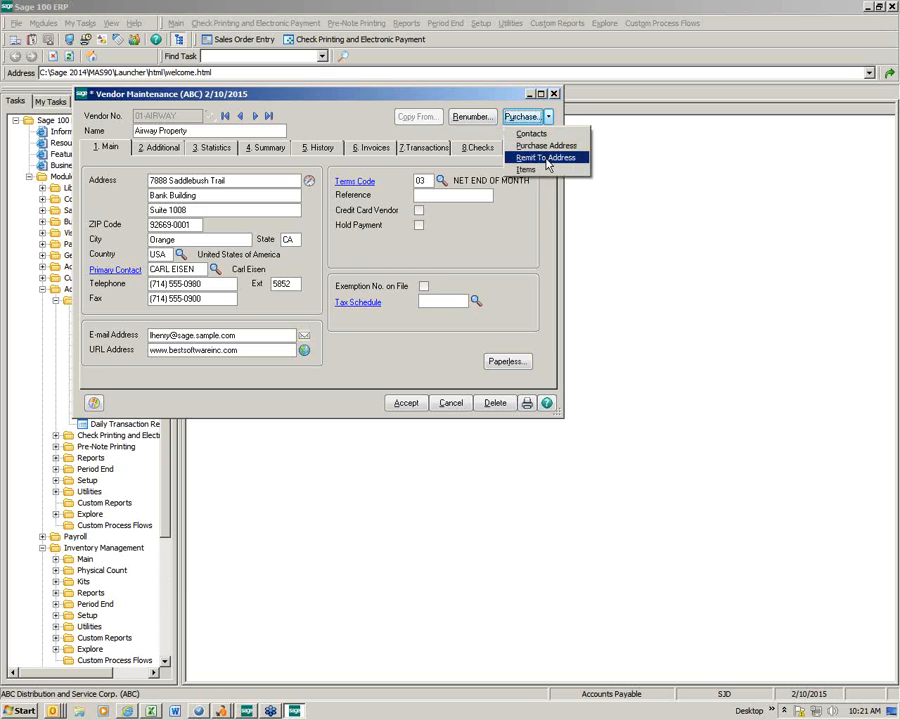
pyautogui.click(548, 160)
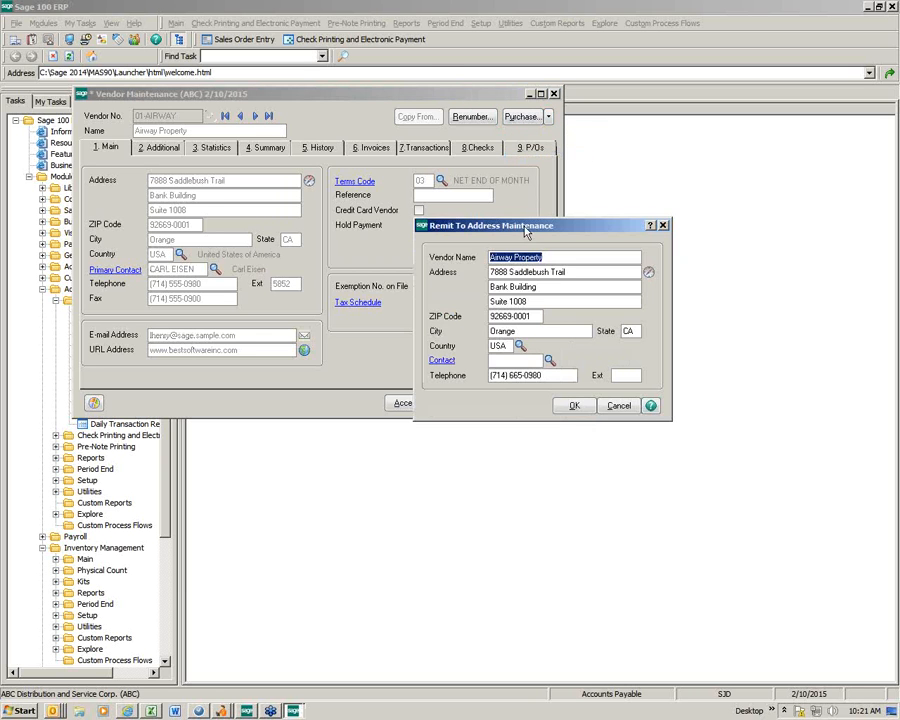
pyautogui.moveTo(588, 190); pyautogui.dragTo(413, 139)
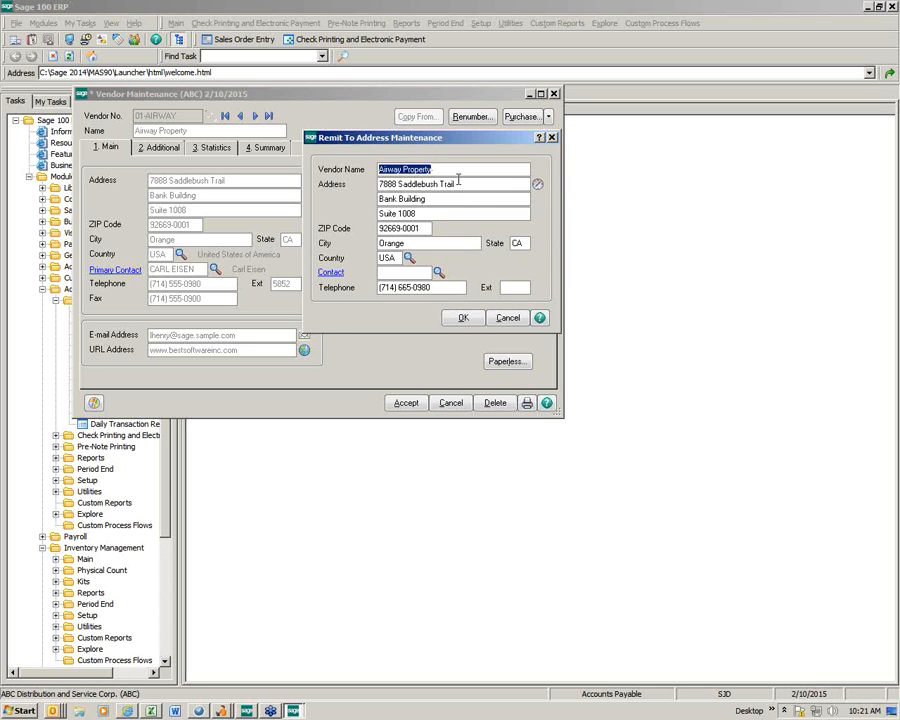
pyautogui.click(456, 184)
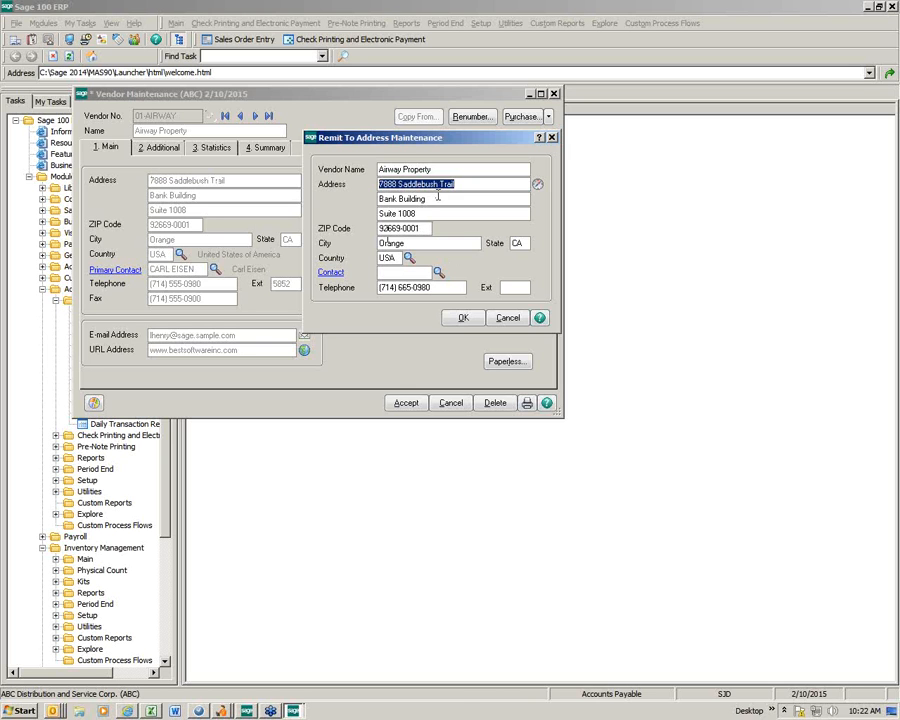
pyautogui.click(464, 318)
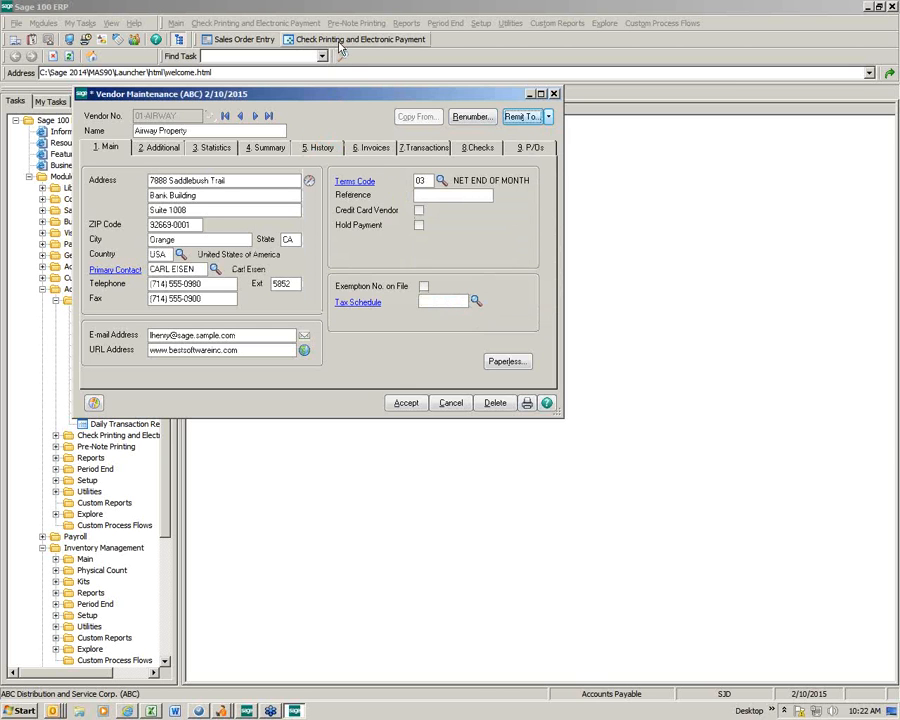
# Open Check Printing and Electronic Payment and enable Print Remit To Information
pyautogui.click(339, 42)
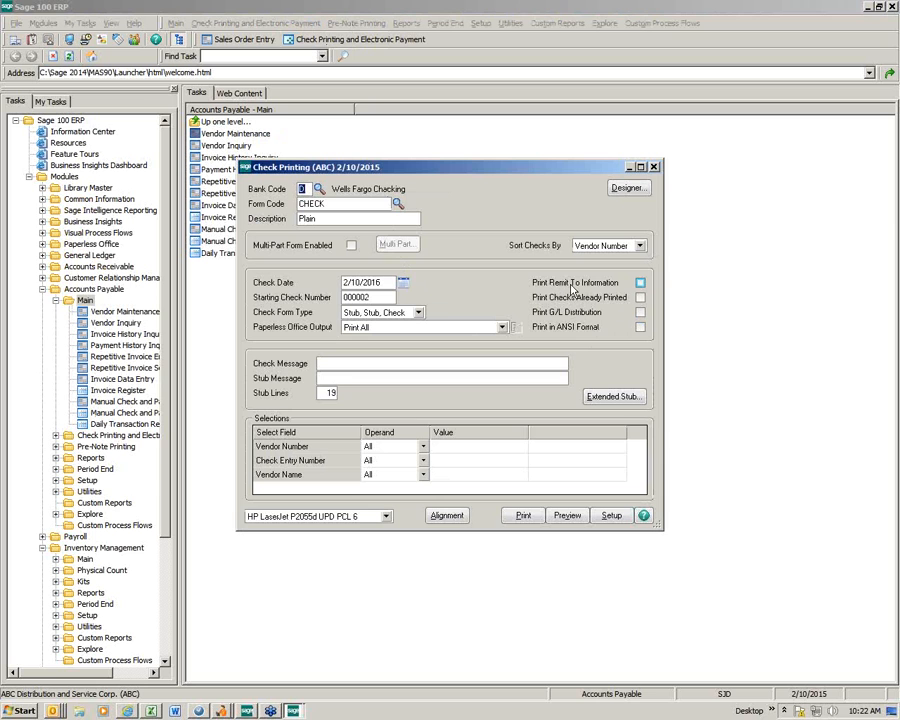
pyautogui.click(640, 284)
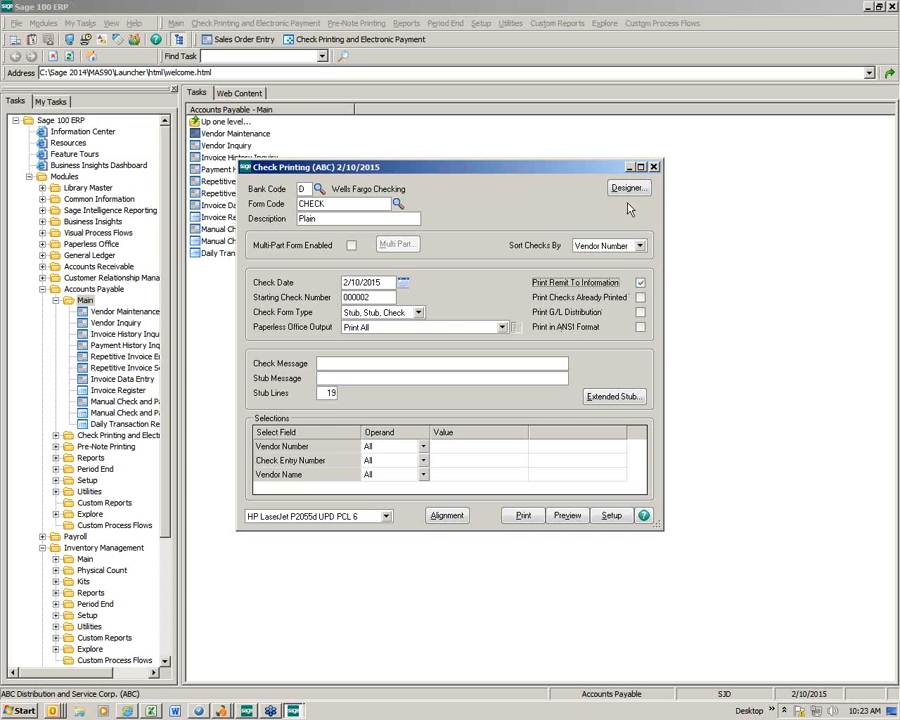
# Close Check Printing, return to Vendor Maintenance, and compare Airway Property's main address with its remit-to address
pyautogui.click(653, 167)
pyautogui.click(295, 711)
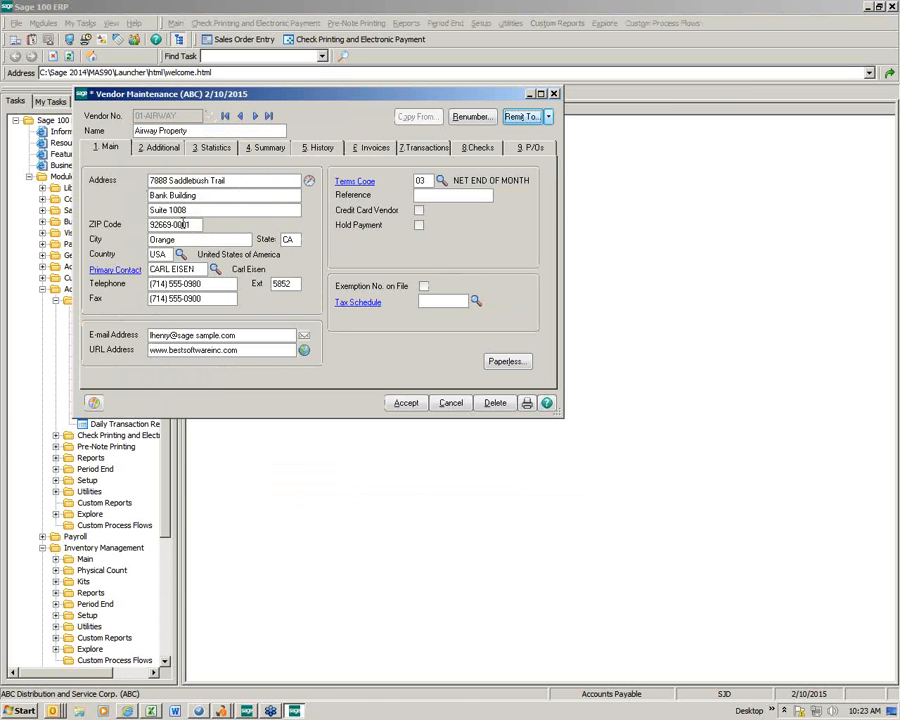
pyautogui.click(240, 181)
pyautogui.press('Tab')
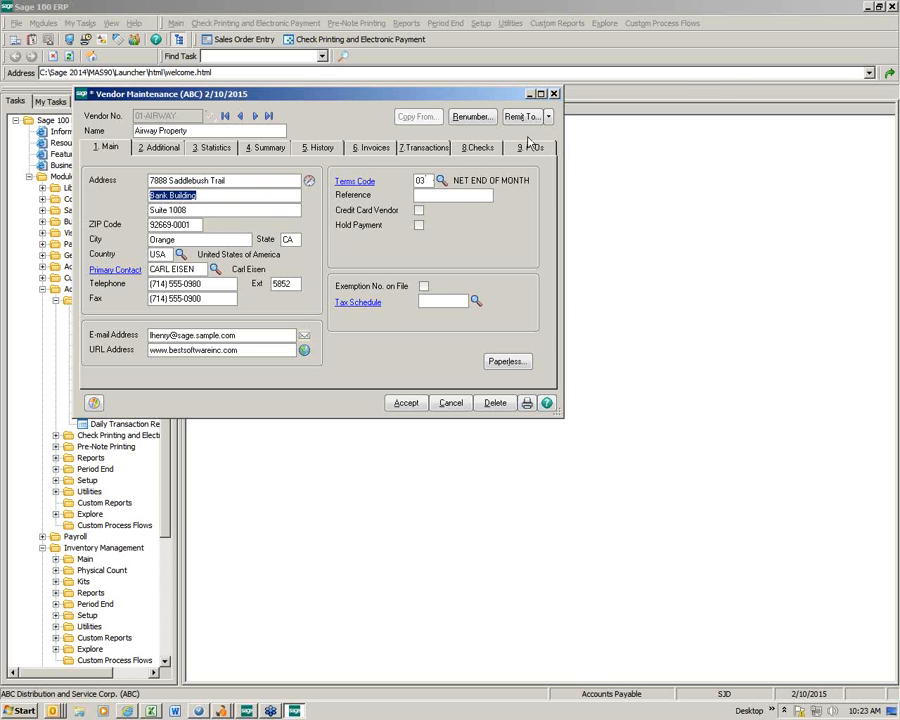
pyautogui.click(524, 119)
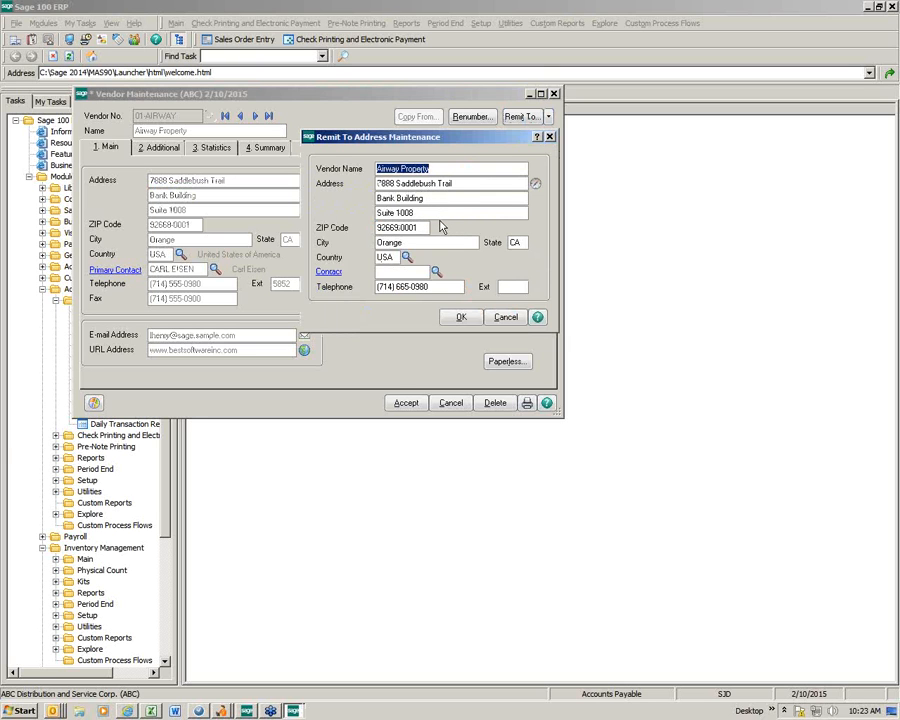
pyautogui.click(461, 317)
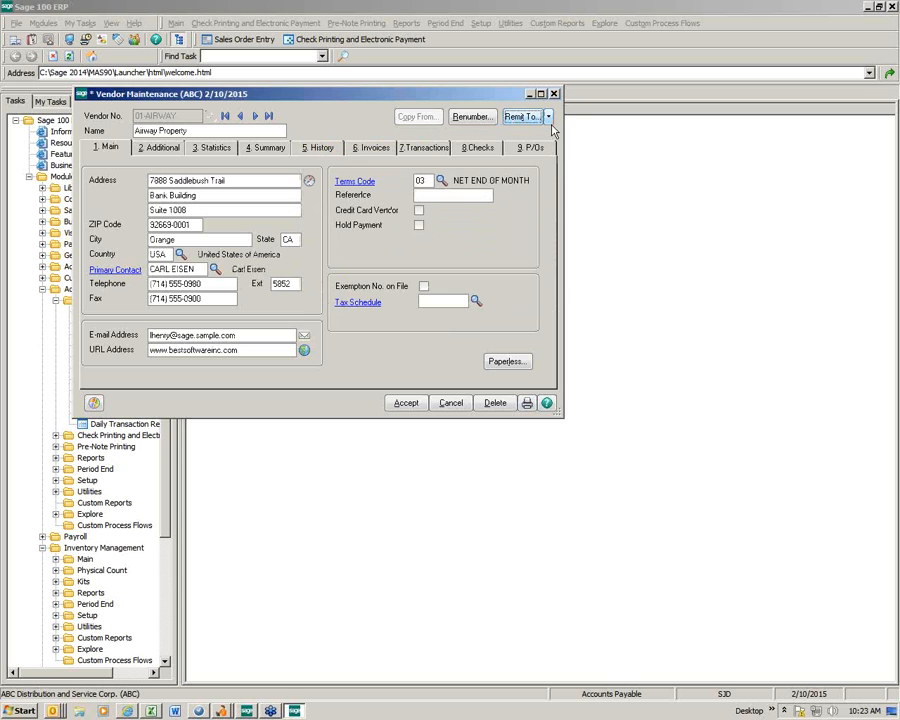
# Open Airway Property's item receipt history, look up the items received from this vendor, and close the history
pyautogui.click(548, 117)
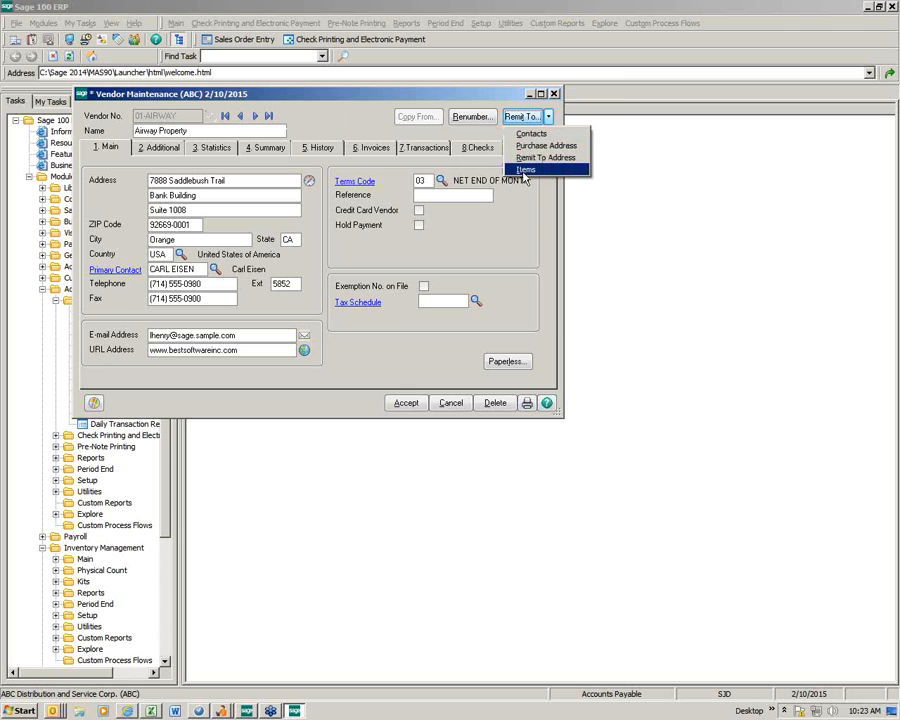
pyautogui.click(524, 171)
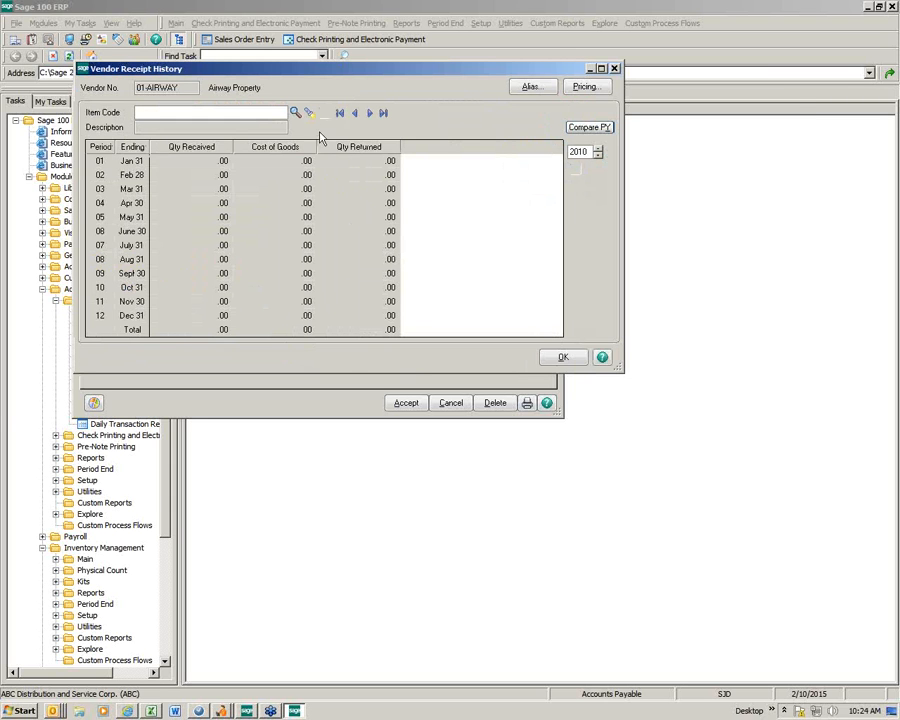
pyautogui.click(310, 114)
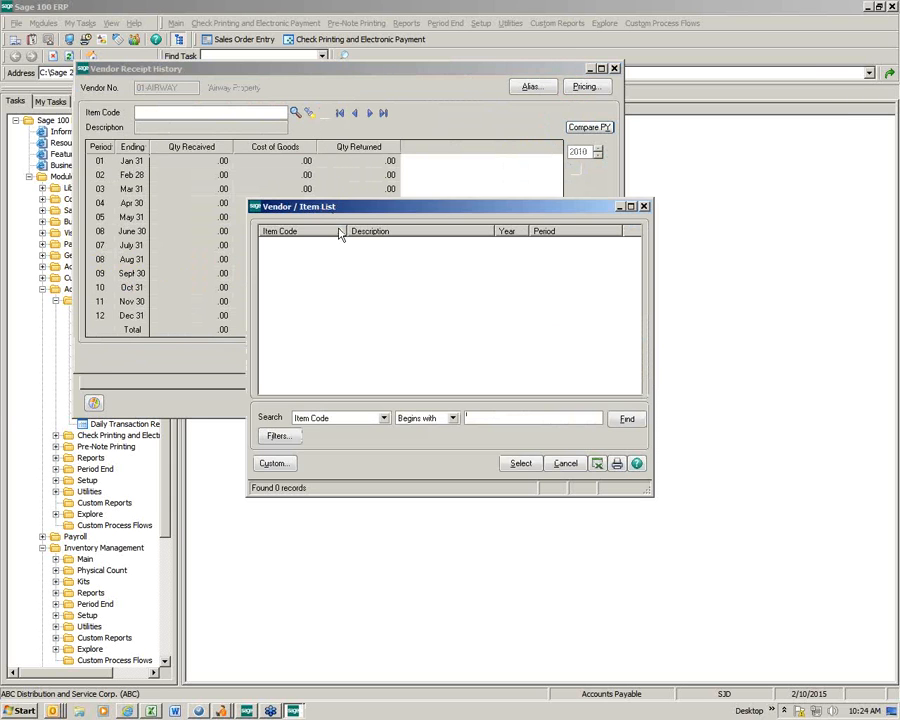
pyautogui.click(565, 465)
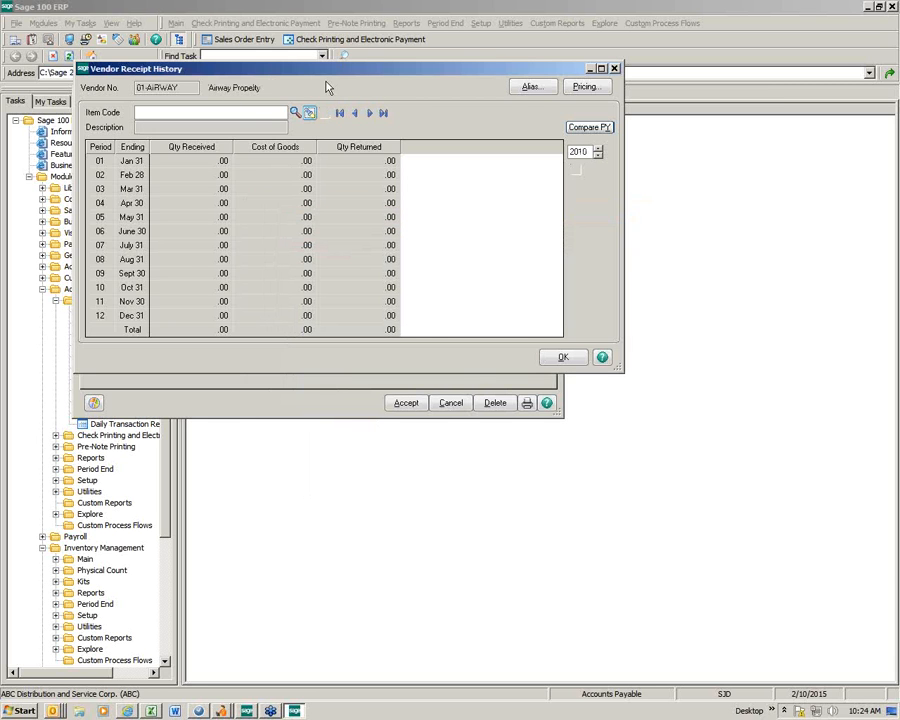
pyautogui.click(614, 68)
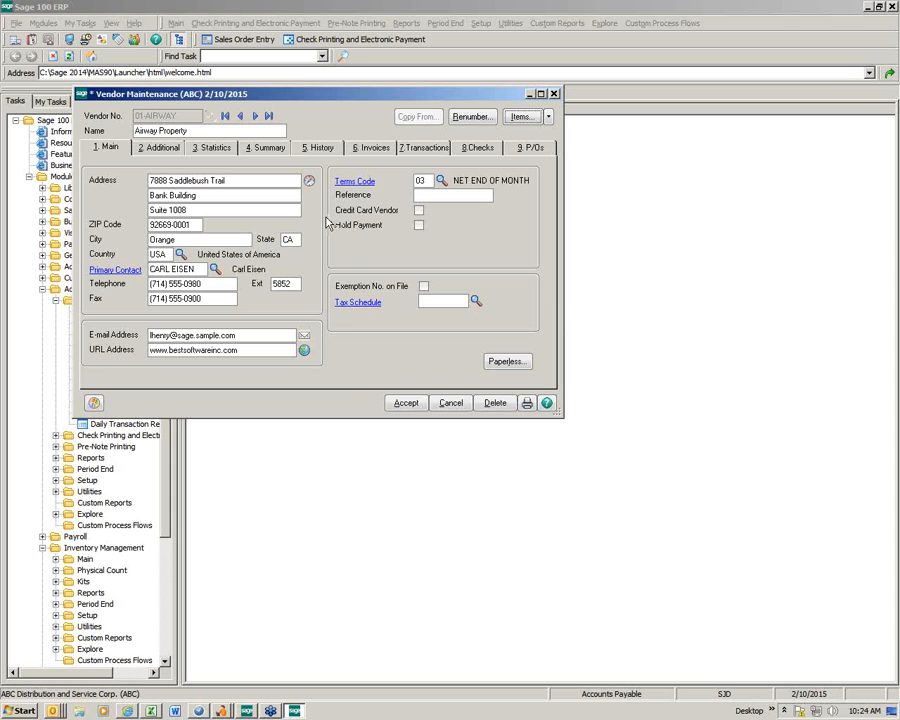
# Accept the Airway Property vendor record and load vendor 01-STEV, Stevens Supply, from the vendor list
pyautogui.click(402, 404)
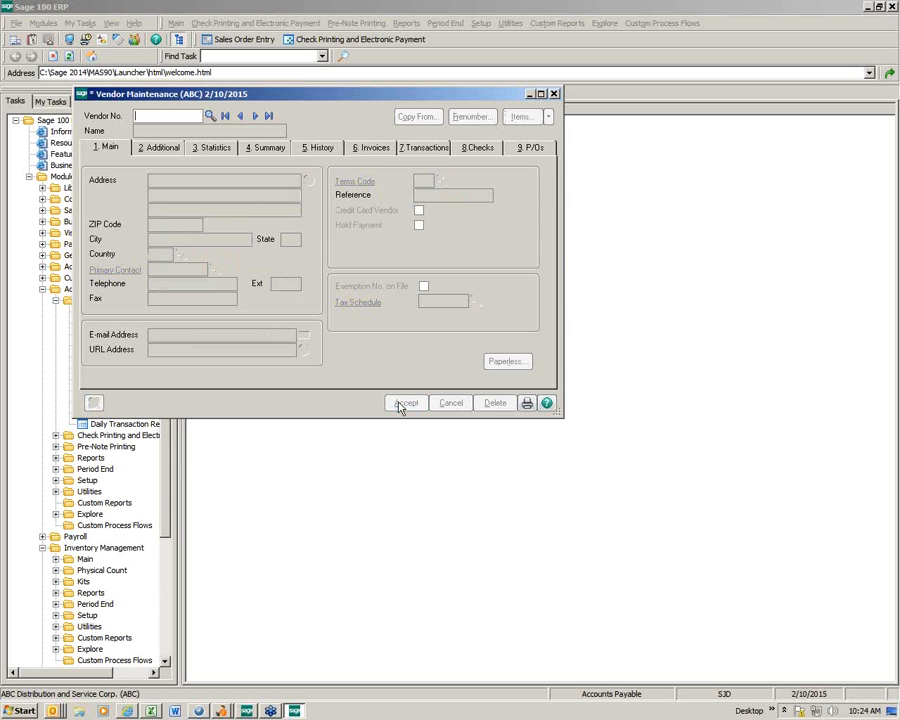
pyautogui.click(209, 116)
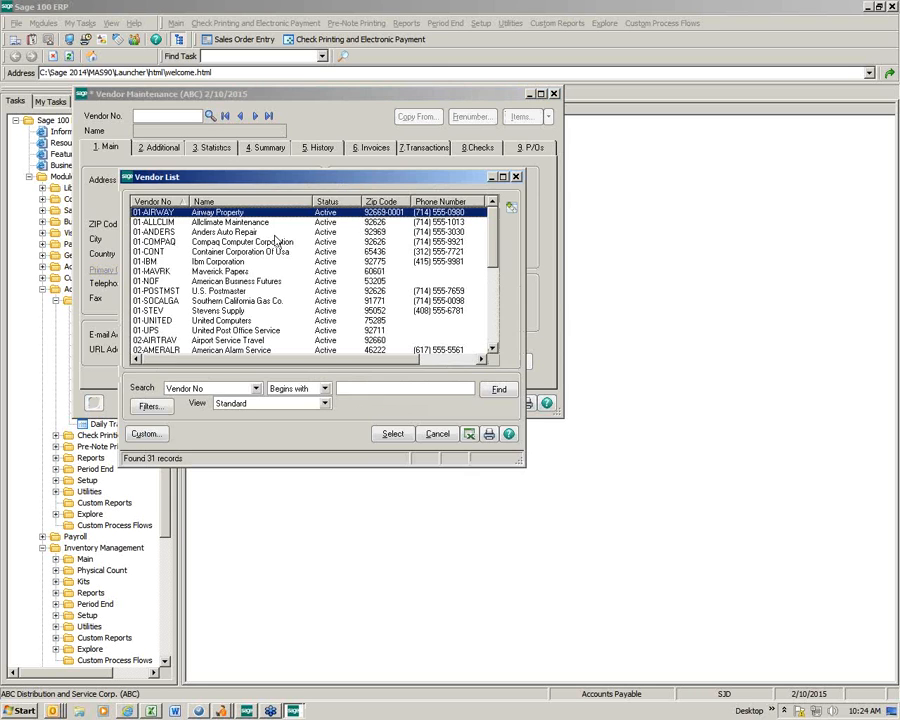
pyautogui.doubleClick(214, 318)
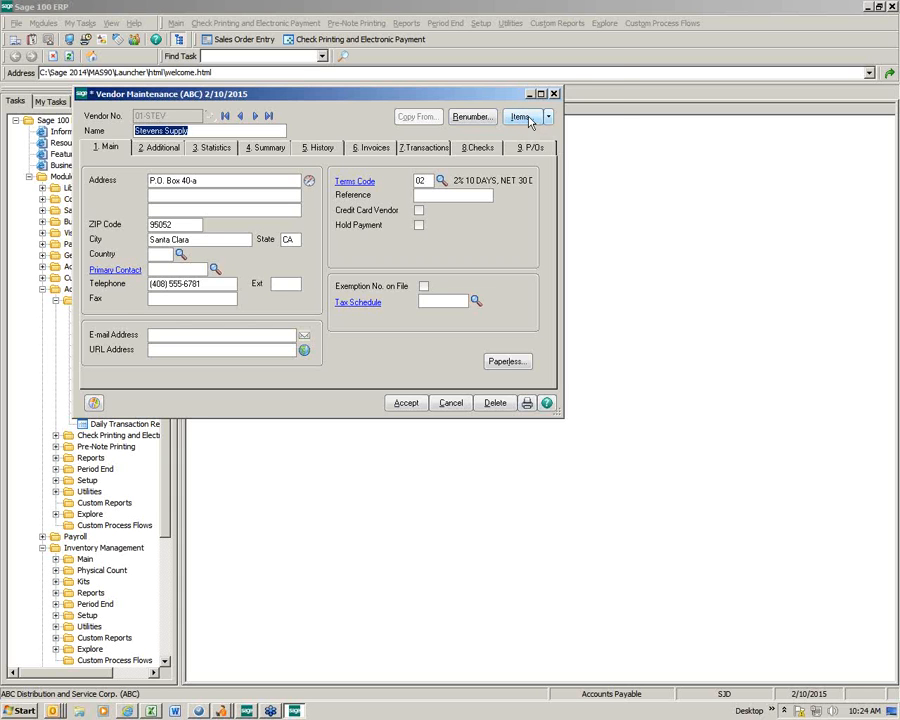
# Open Stevens Supply's item receipt history and browse the complete item code list without selecting an item
pyautogui.click(528, 119)
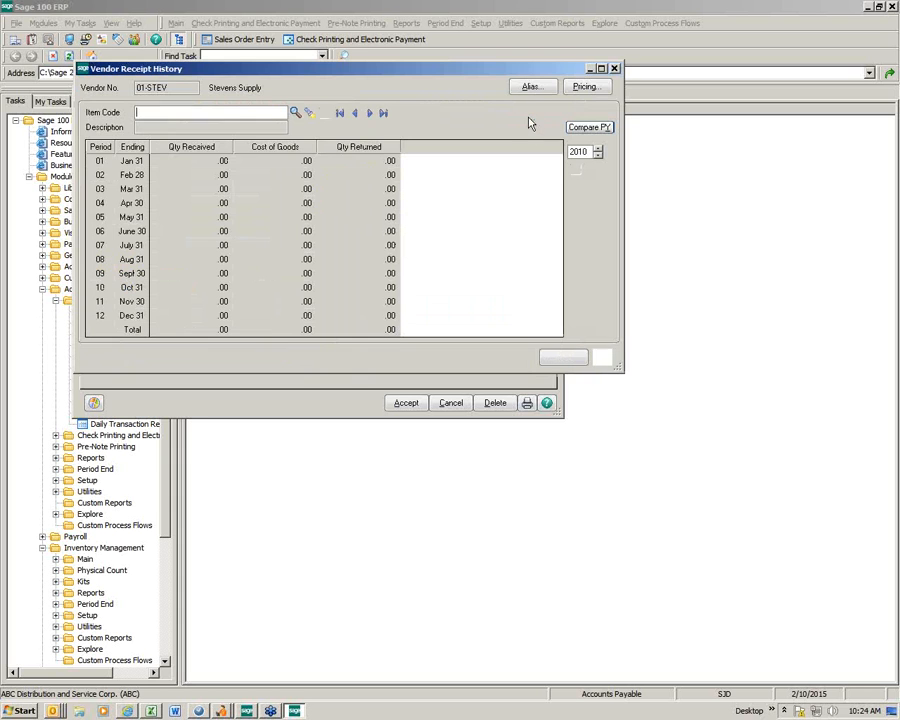
pyautogui.click(295, 114)
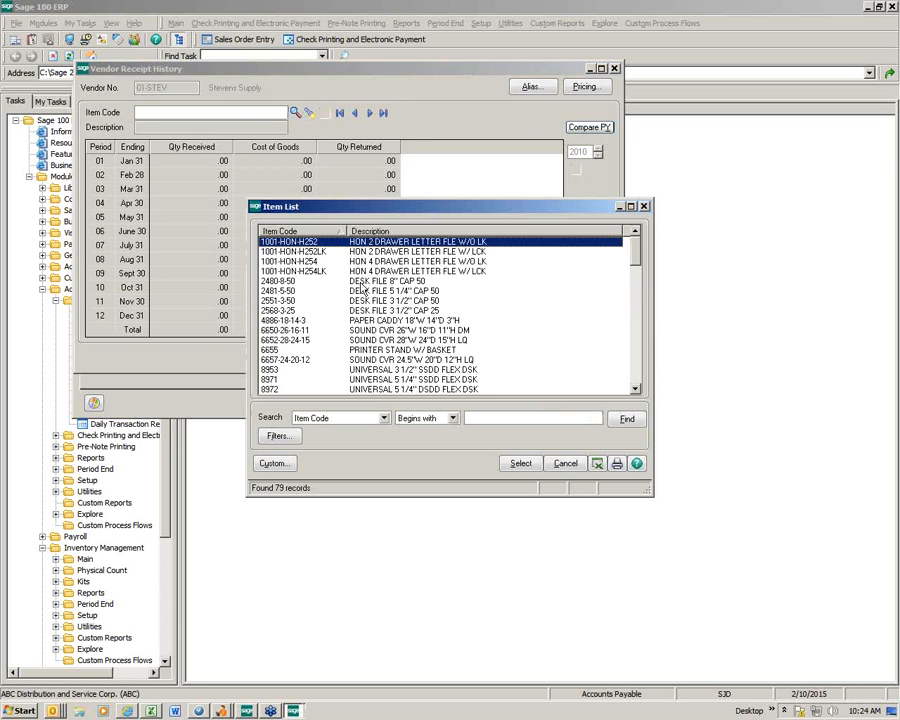
pyautogui.scroll(-4, 341, 260)
pyautogui.scroll(-15, 341, 260)
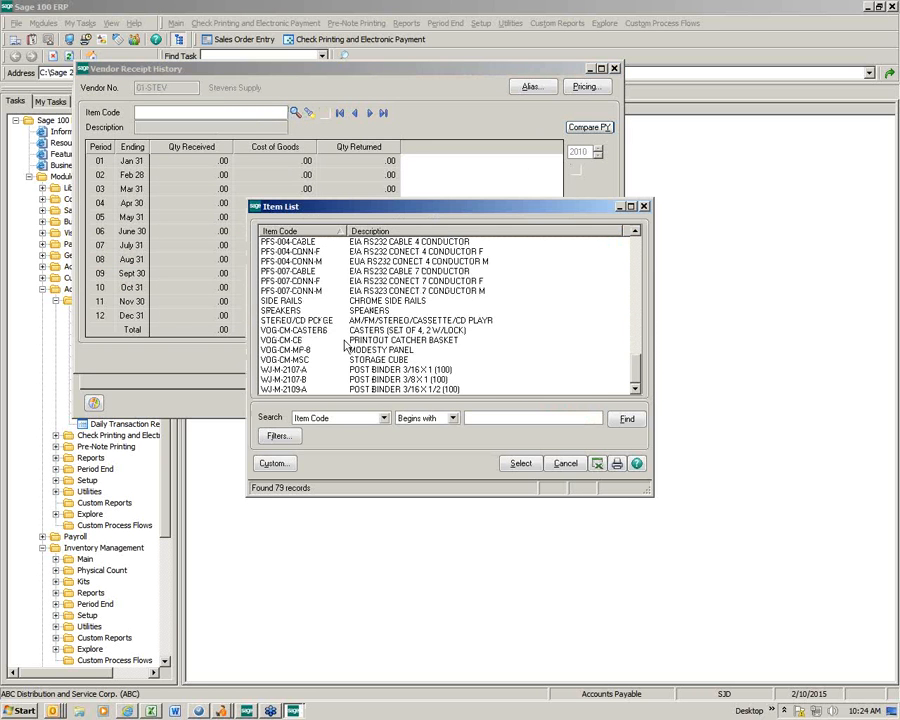
pyautogui.scroll(12, 367, 344)
pyautogui.click(644, 207)
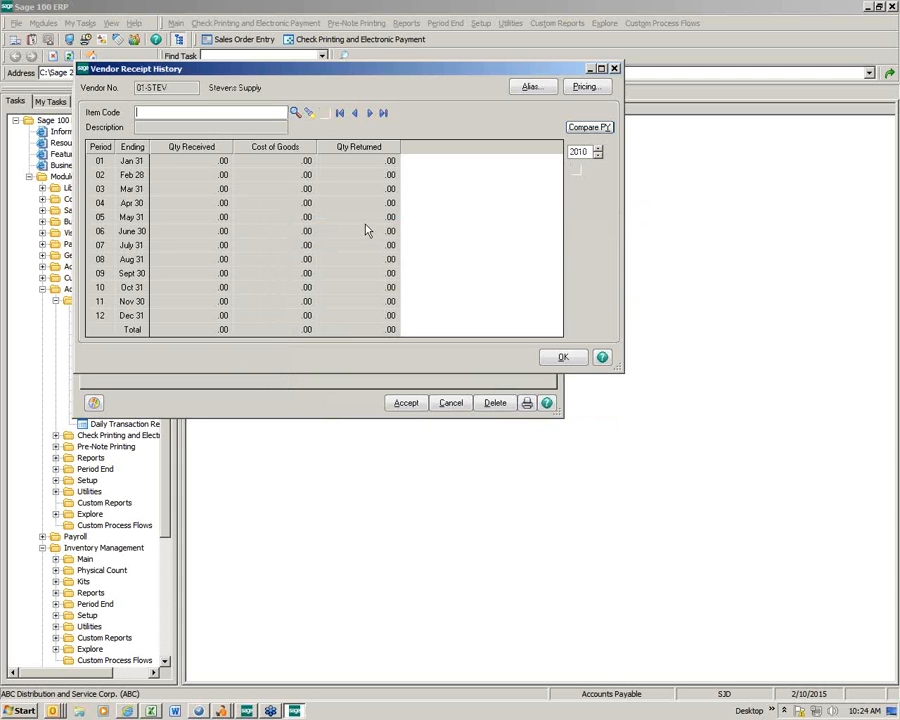
# Load item 2480-8-50 from the list of Stevens Supply's received items and open its receipt transactions for period 06 of 2010
pyautogui.click(309, 114)
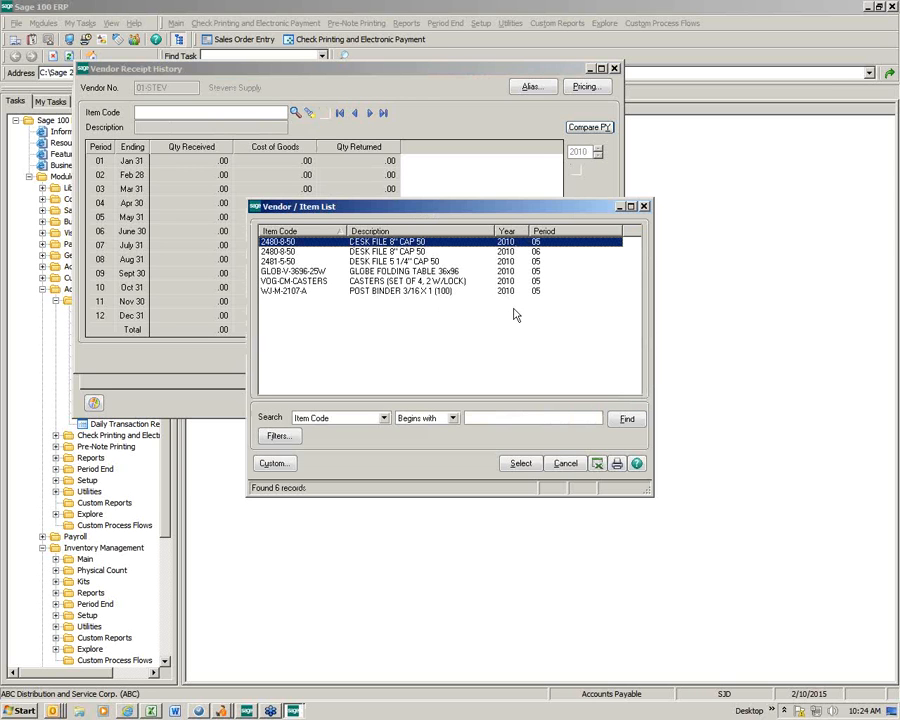
pyautogui.doubleClick(391, 243)
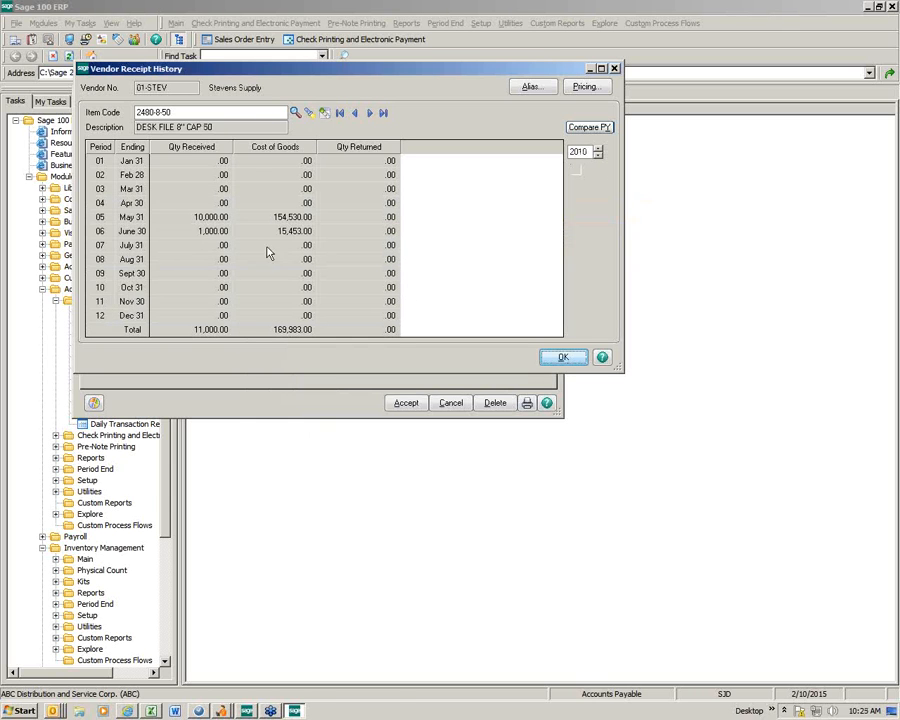
pyautogui.click(214, 232)
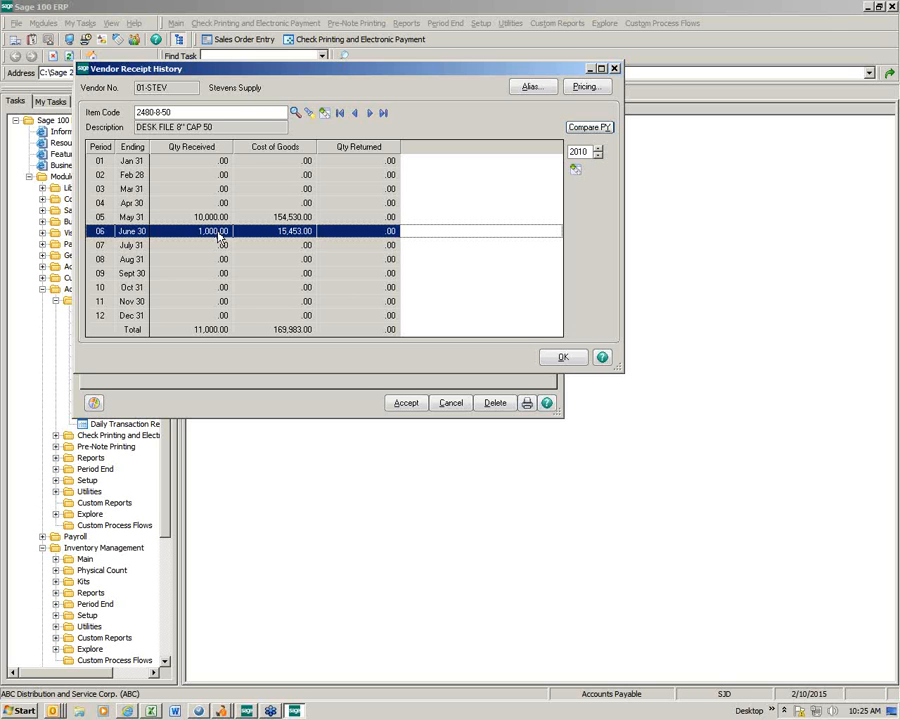
pyautogui.click(575, 172)
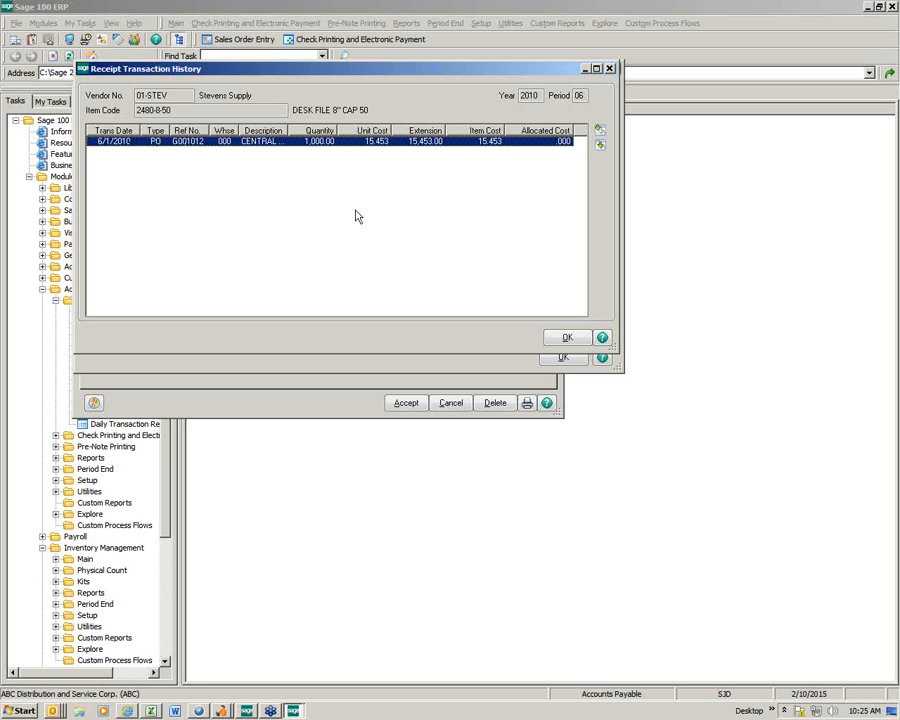
# Examine the header and lines of the 6/1/2010 purchase order receipt, and close the receipt and transaction history
pyautogui.doubleClick(438, 145)
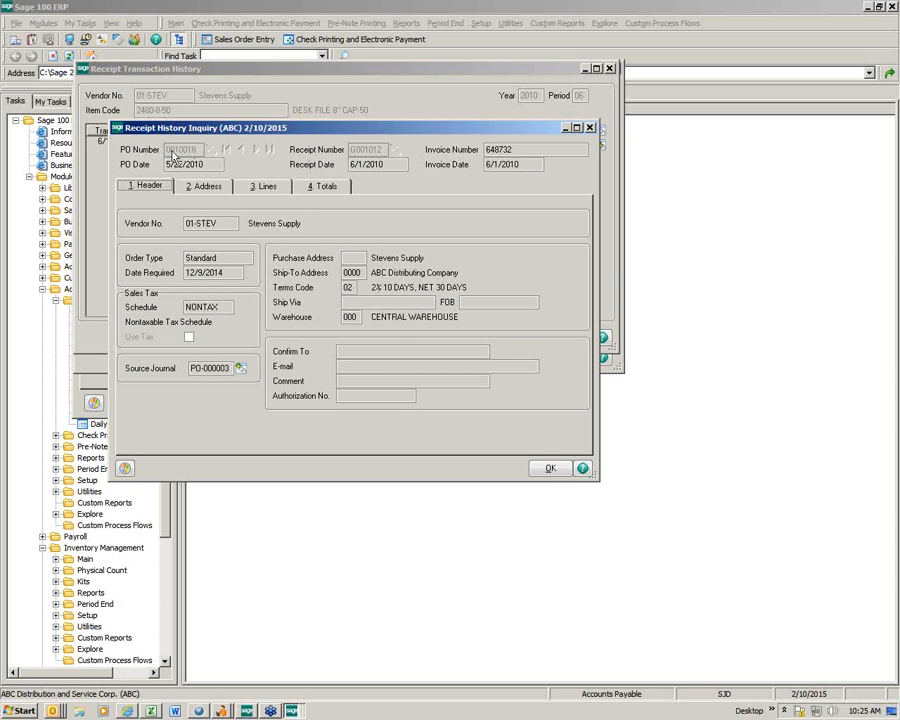
pyautogui.click(263, 189)
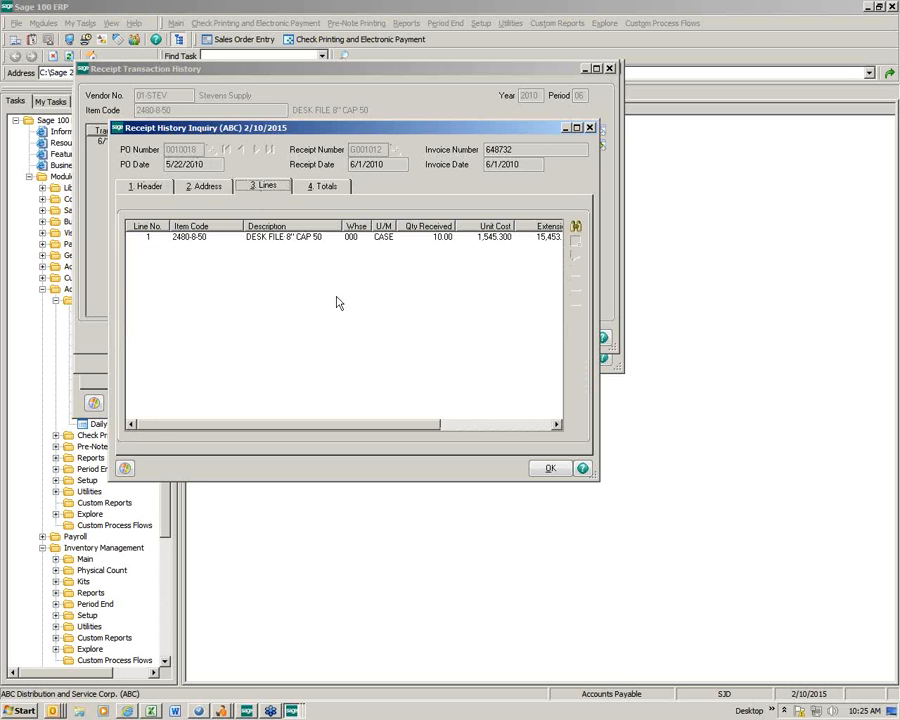
pyautogui.click(548, 468)
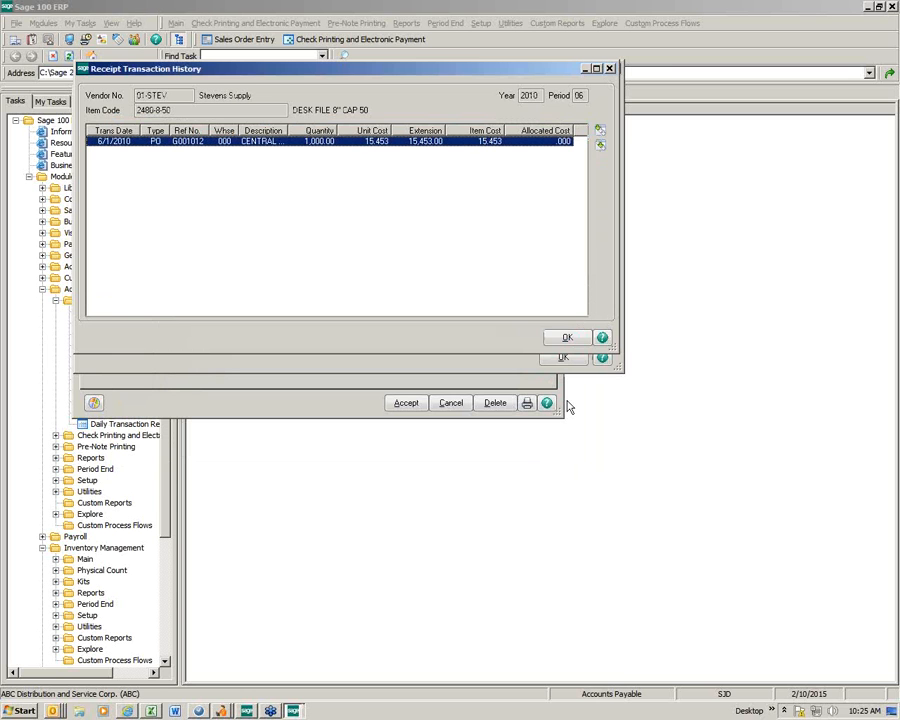
pyautogui.click(565, 338)
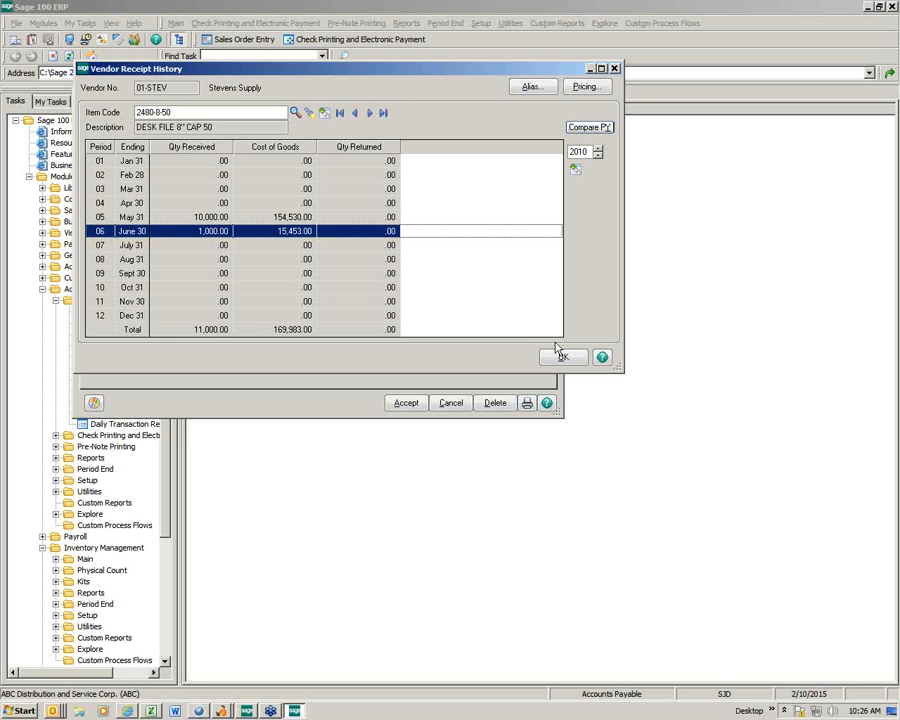
# Review Stevens Supply's alias items, comparing item codes with alias item numbers such as that of item 8953, and accept the list
pyautogui.click(530, 88)
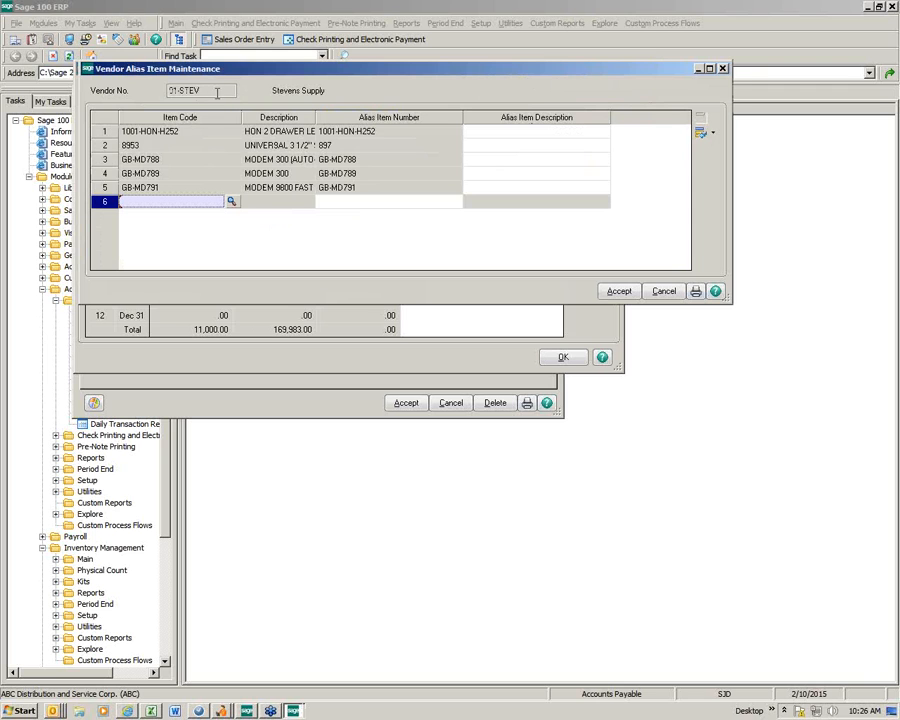
pyautogui.click(184, 146)
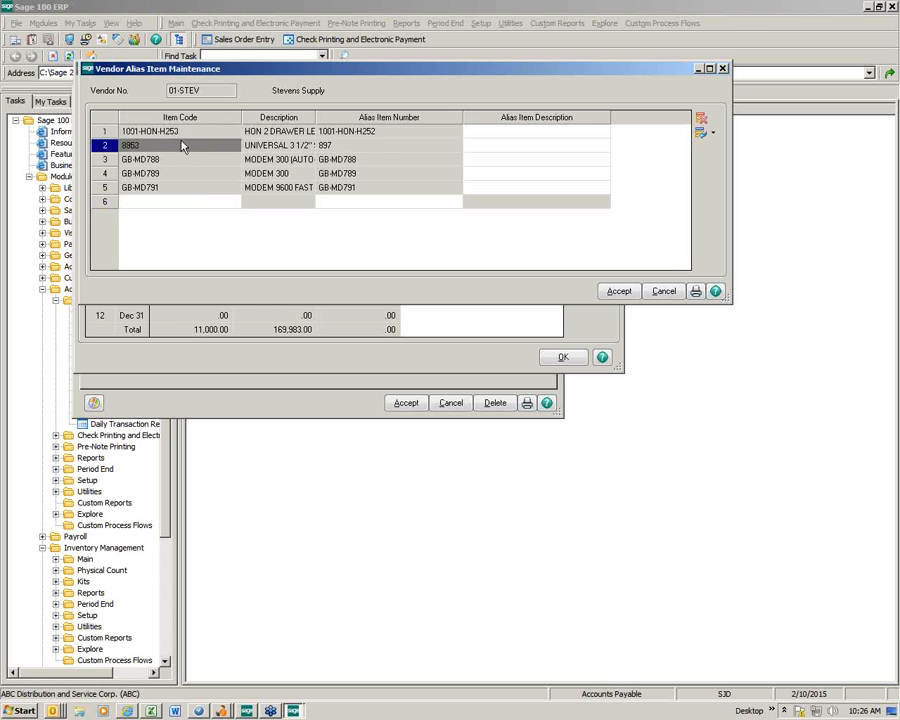
pyautogui.click(185, 161)
pyautogui.moveTo(185, 161); pyautogui.dragTo(188, 184)
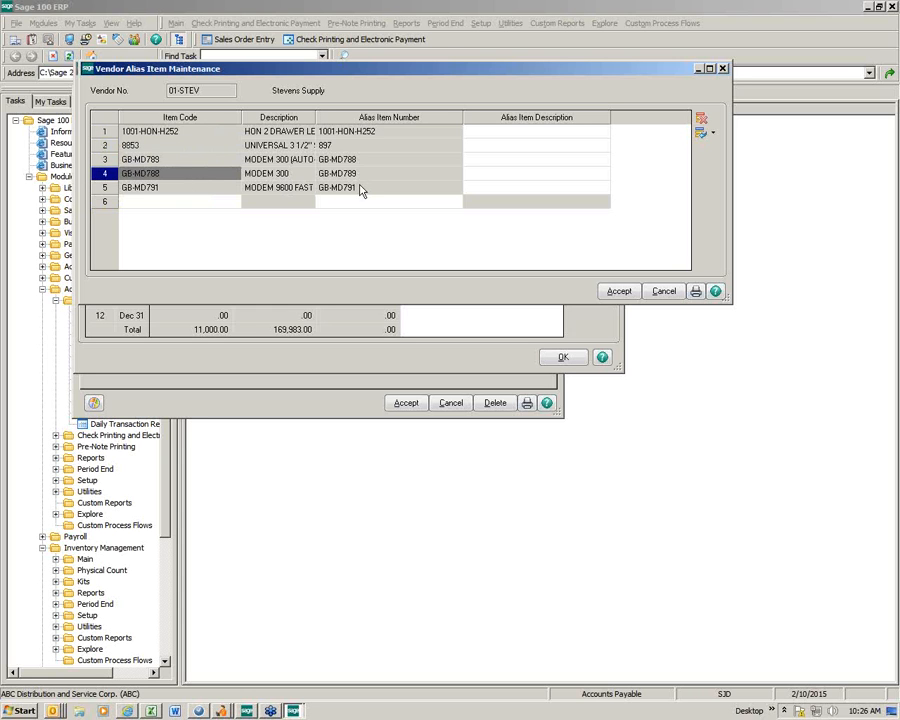
pyautogui.moveTo(359, 184); pyautogui.dragTo(351, 147)
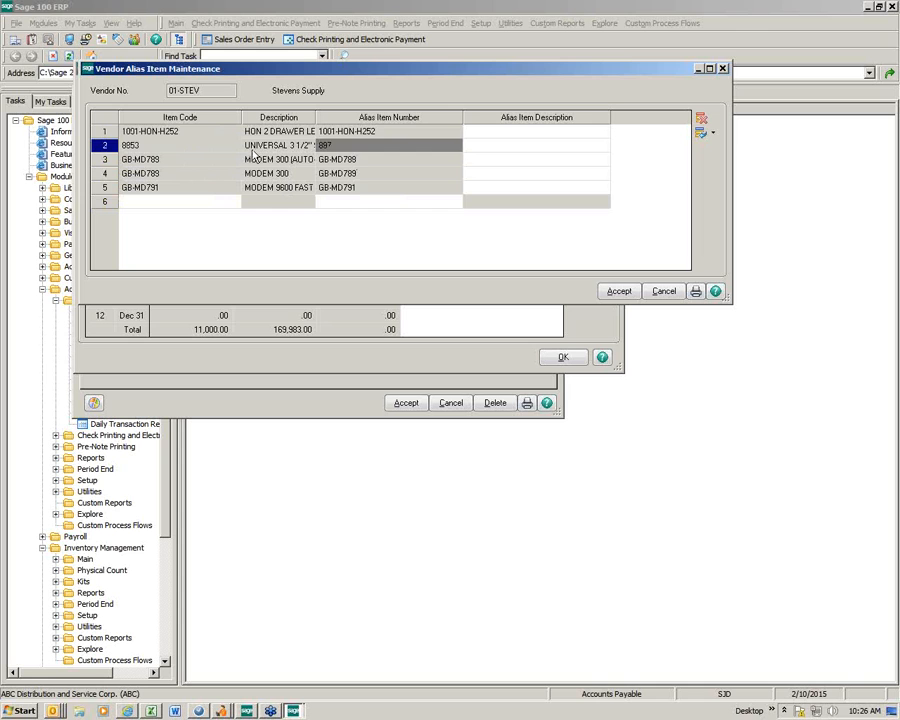
pyautogui.click(209, 150)
pyautogui.click(385, 150)
pyautogui.click(618, 292)
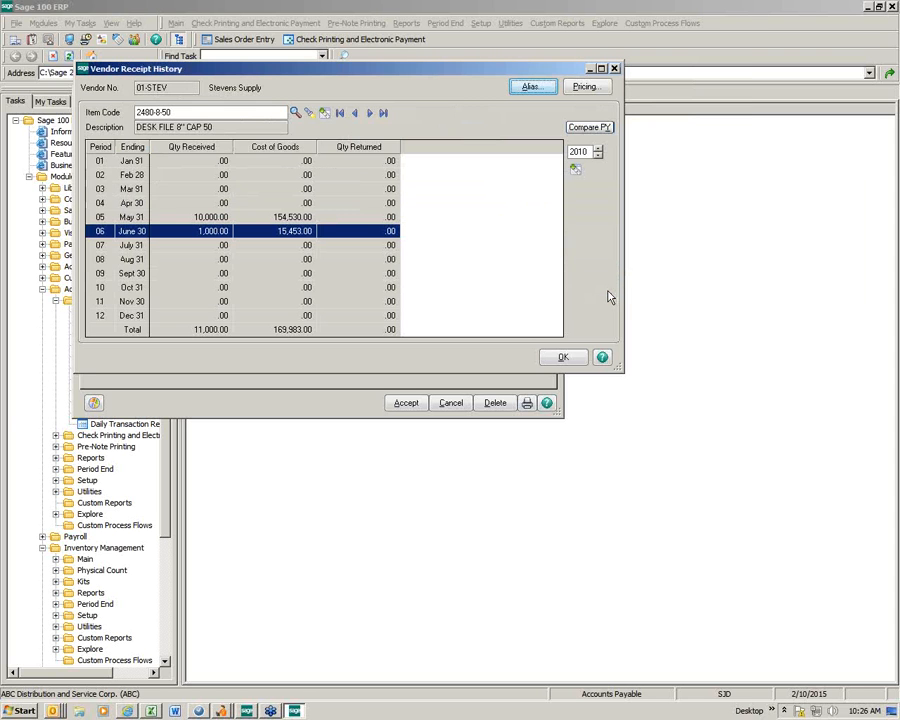
# Review the pricing methods in the vendor price levels for item 2480-8-50, and leave pricing and receipt history without saving a price level
pyautogui.click(585, 86)
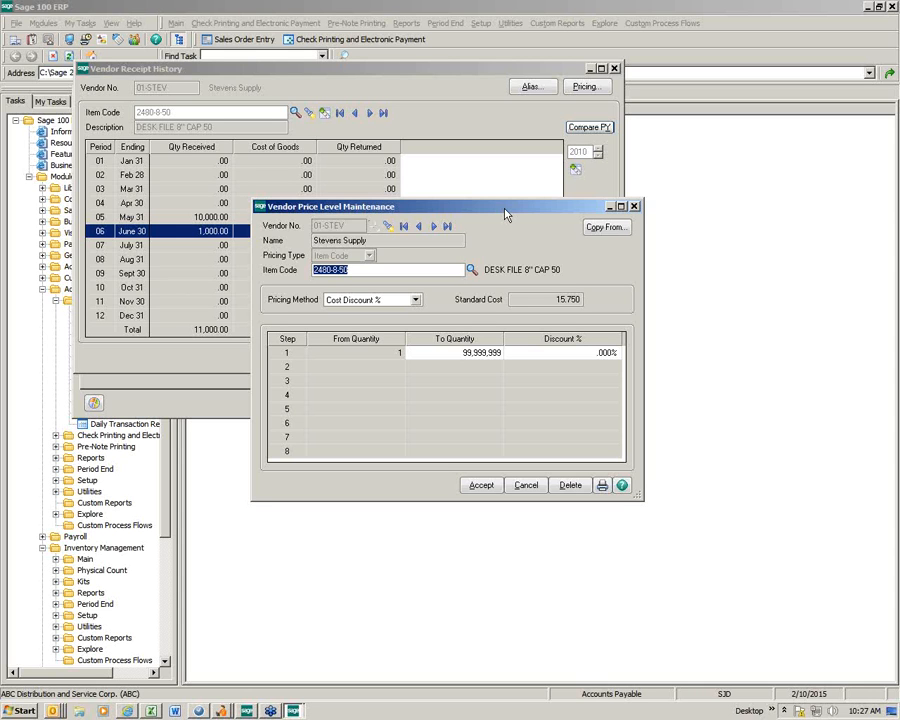
pyautogui.click(415, 299)
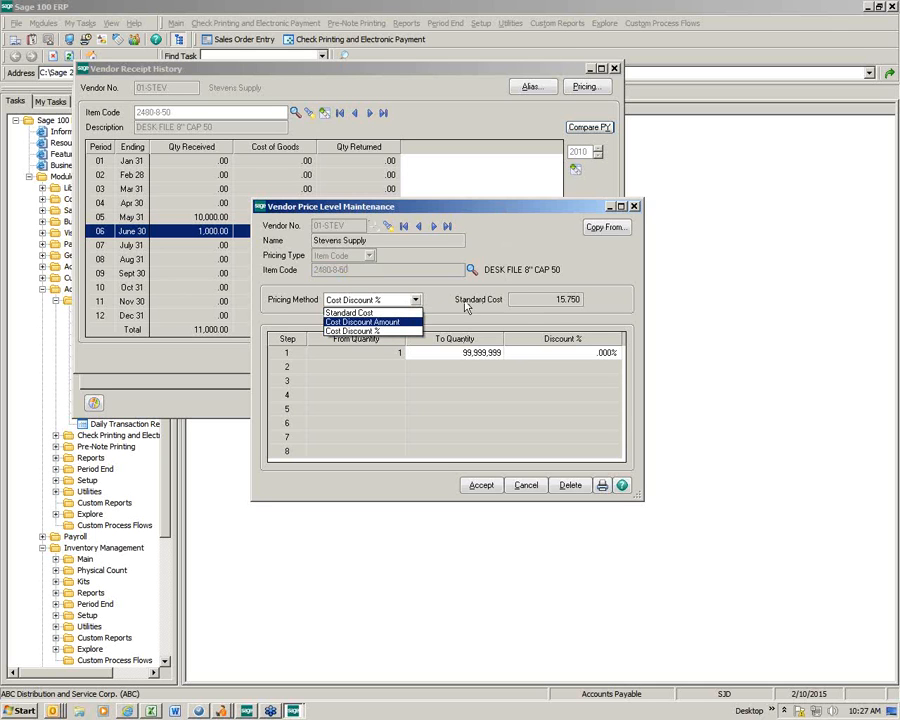
pyautogui.click(541, 250)
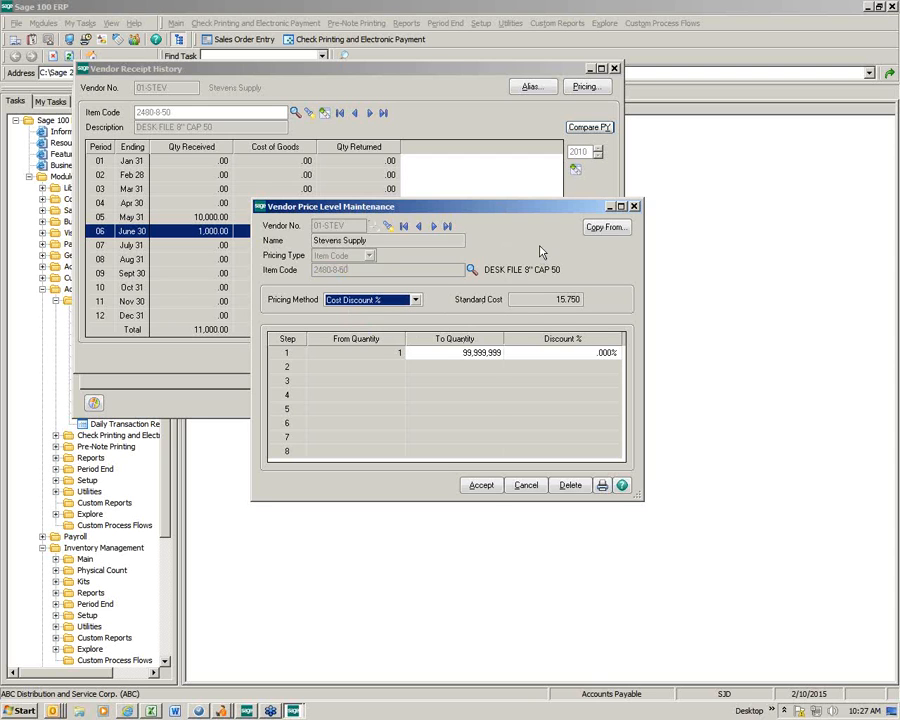
pyautogui.click(482, 487)
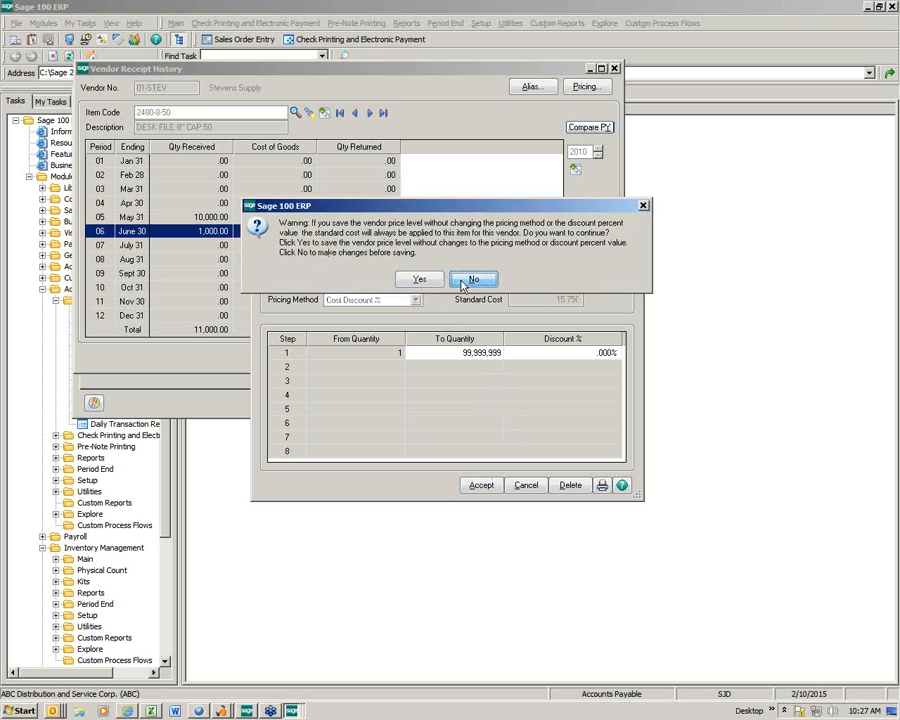
pyautogui.click(468, 280)
pyautogui.click(634, 206)
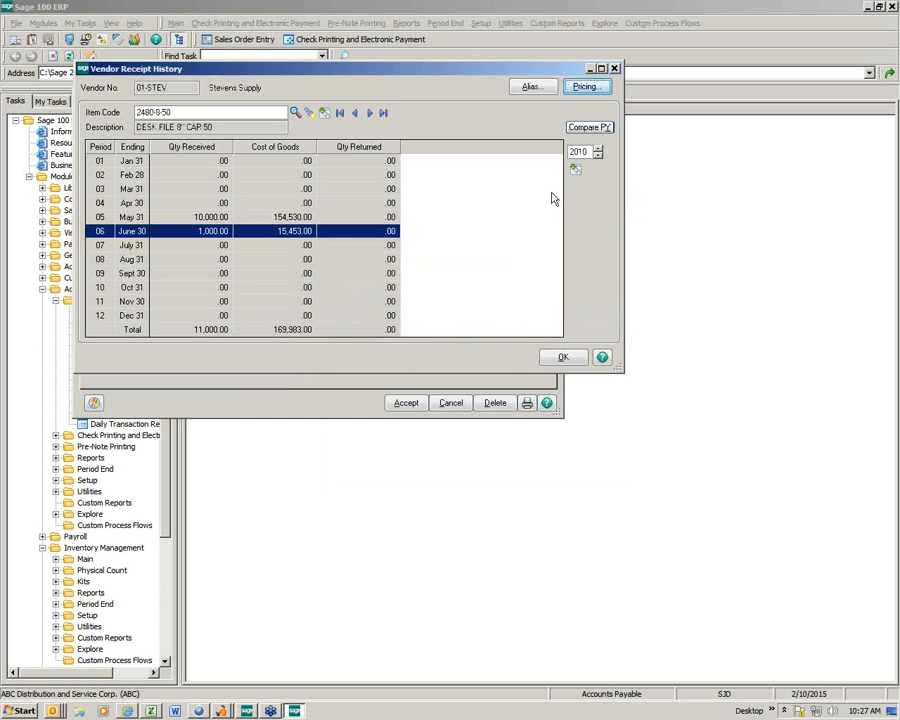
pyautogui.click(561, 358)
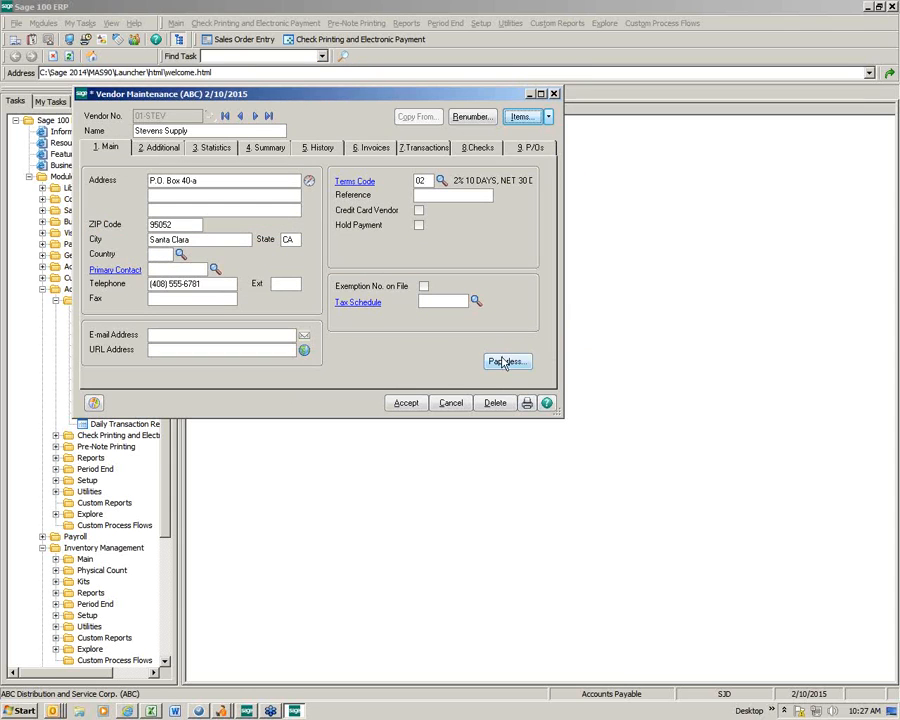
# Close Vendor Maintenance, collapse the Accounts Payable tasks, and open Customer Maintenance from the Accounts Receivable module
pyautogui.click(548, 119)
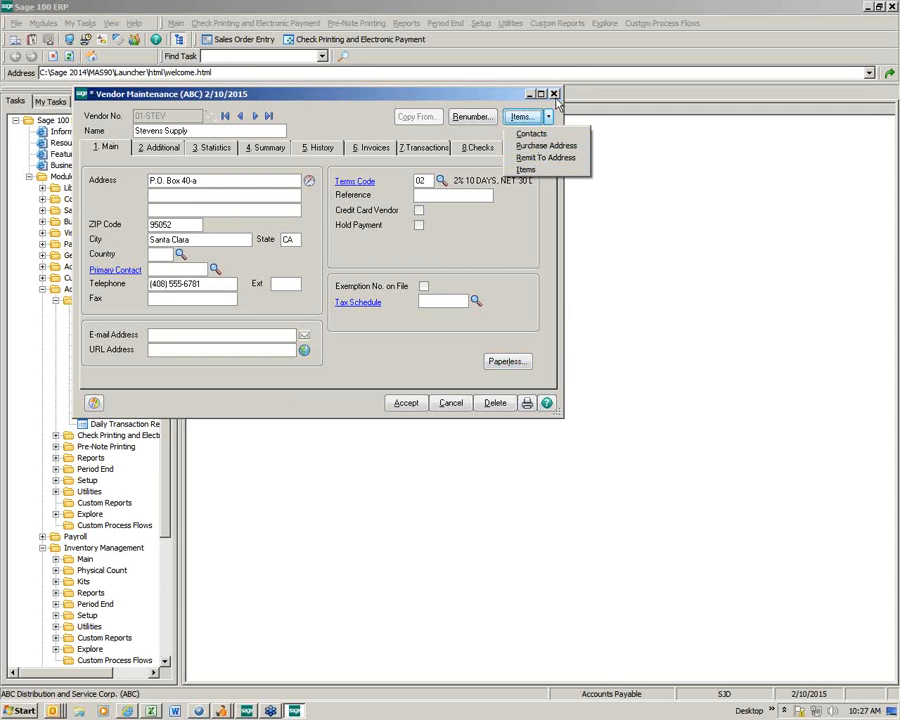
pyautogui.click(554, 95)
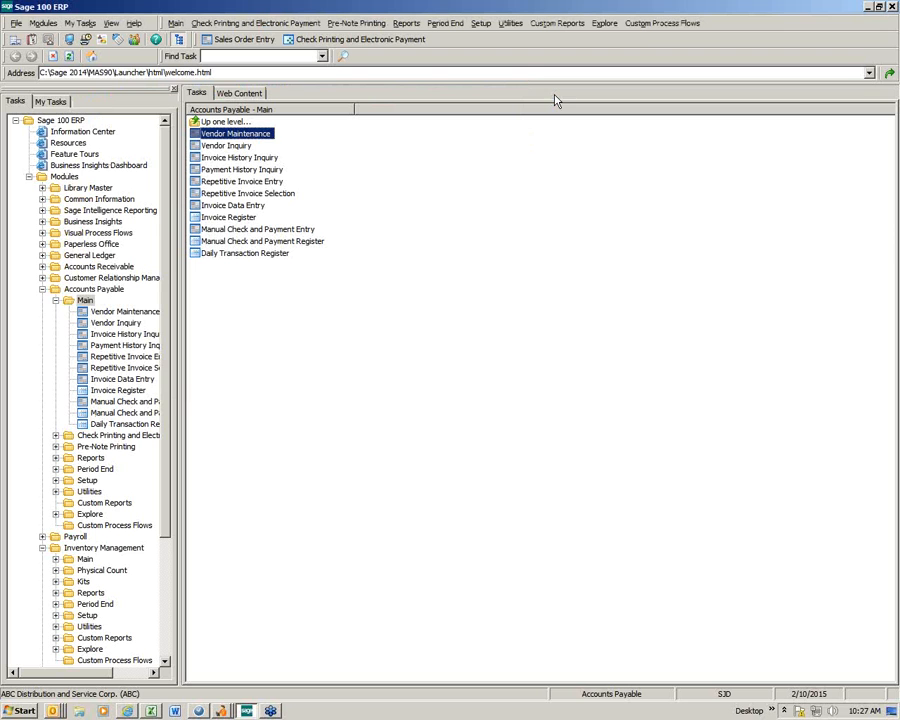
pyautogui.click(55, 300)
pyautogui.click(42, 289)
pyautogui.click(42, 266)
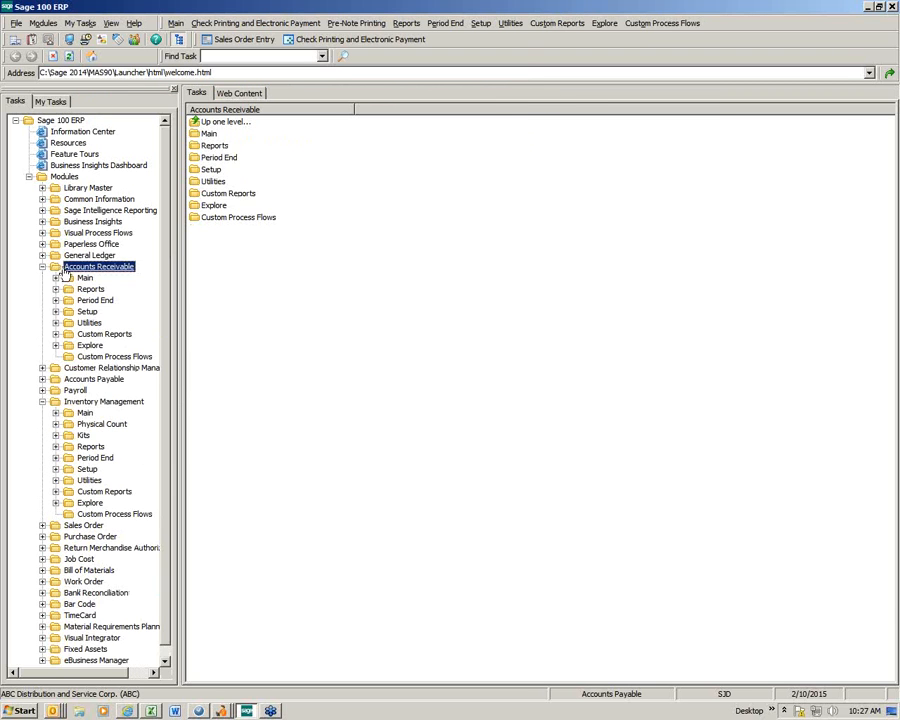
pyautogui.click(78, 278)
pyautogui.click(240, 134)
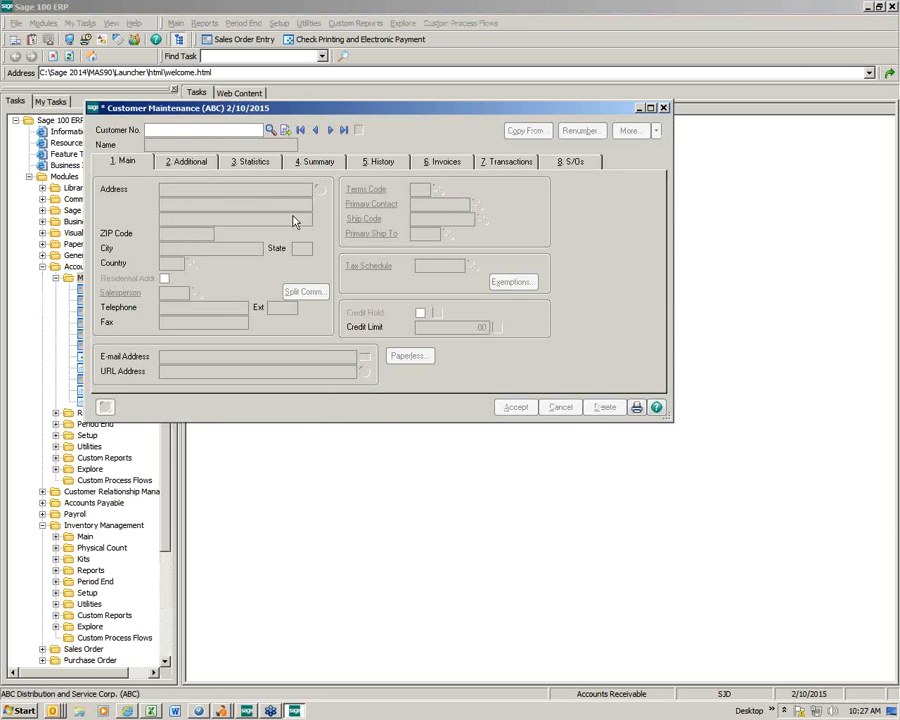
# Load the American Business Futures customer record from the customer list and dismiss its invoicing policy memo
pyautogui.click(270, 130)
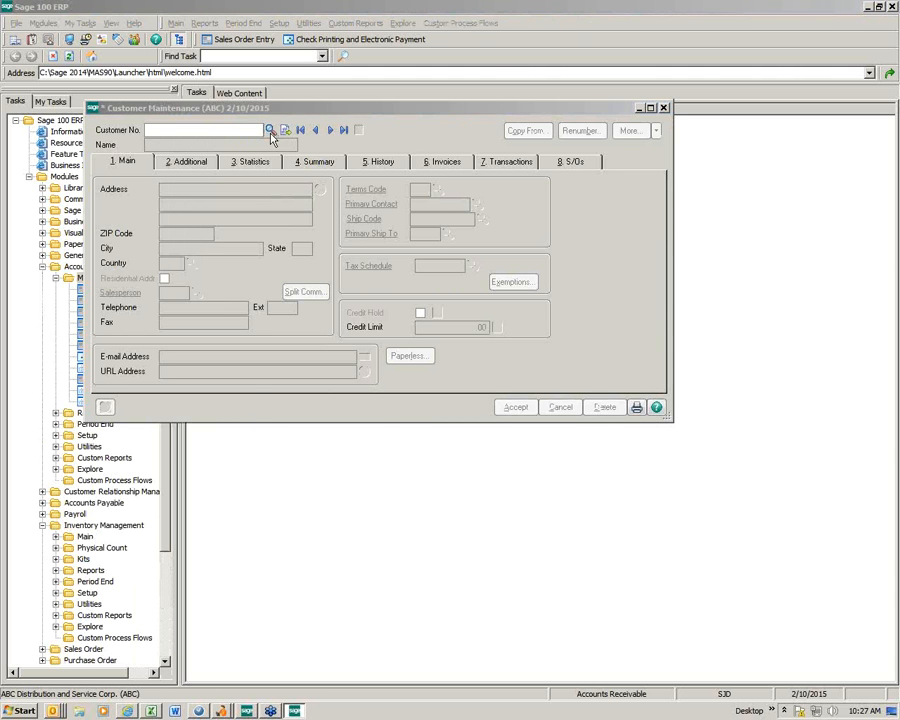
pyautogui.doubleClick(283, 244)
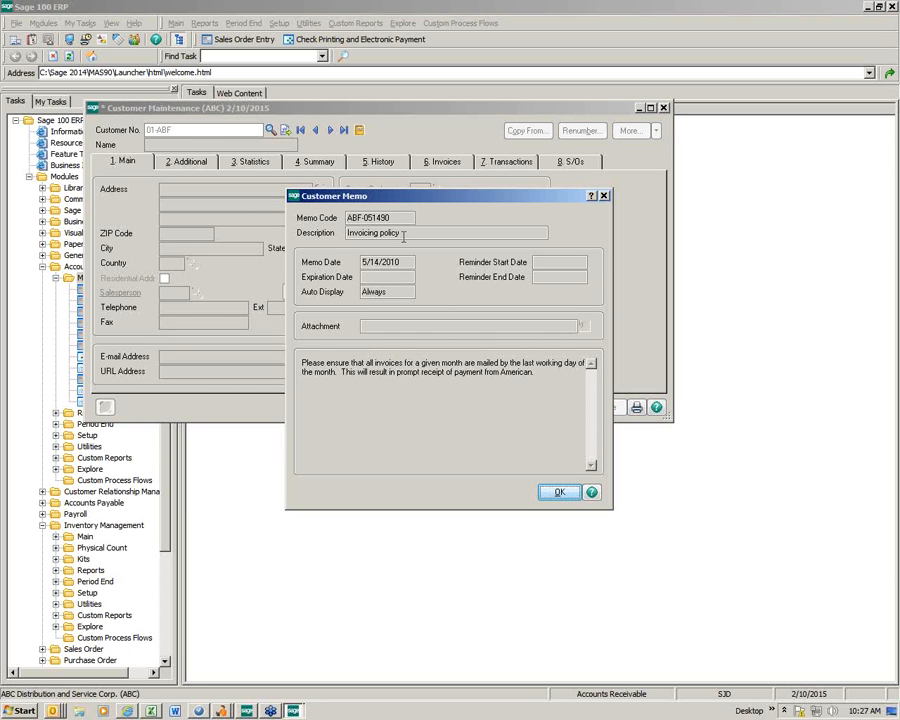
pyautogui.click(555, 494)
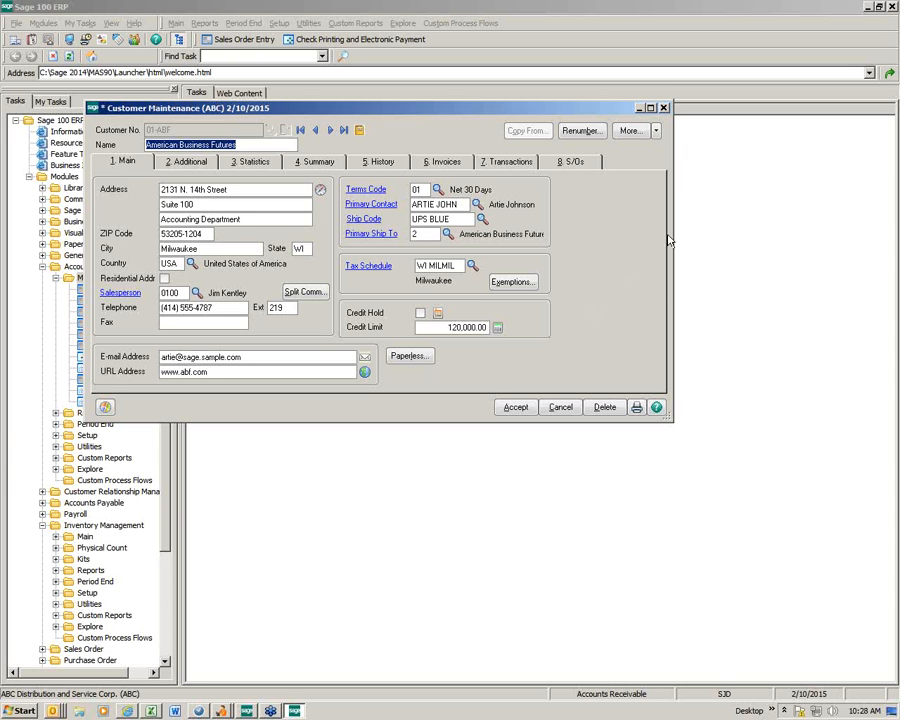
# Review the primary contact's details for American Business Futures, including its e-mail and notes, accept the record and close contact maintenance
pyautogui.click(630, 131)
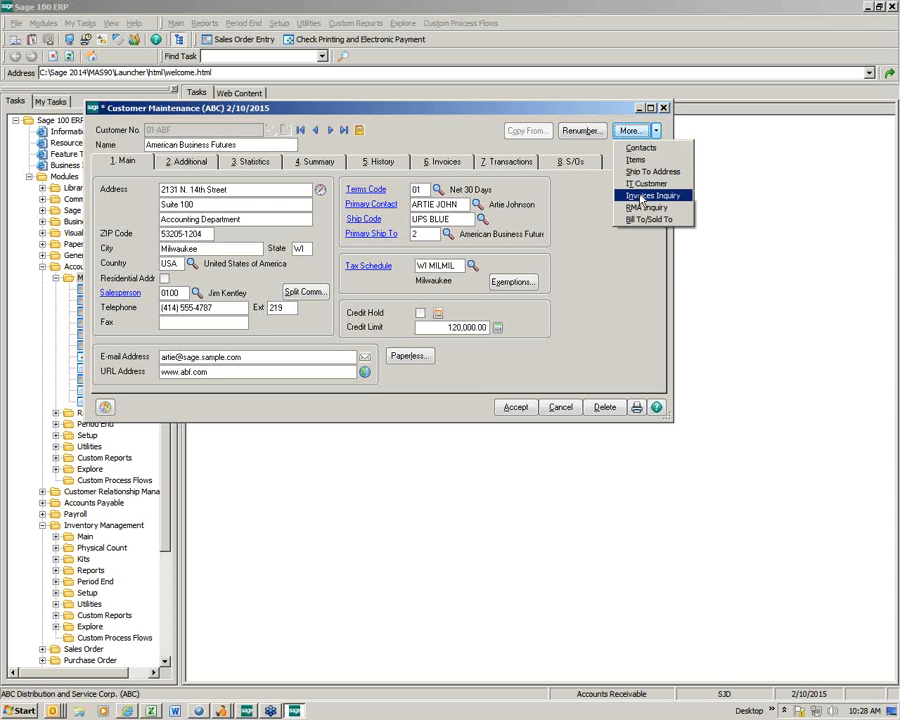
pyautogui.click(640, 150)
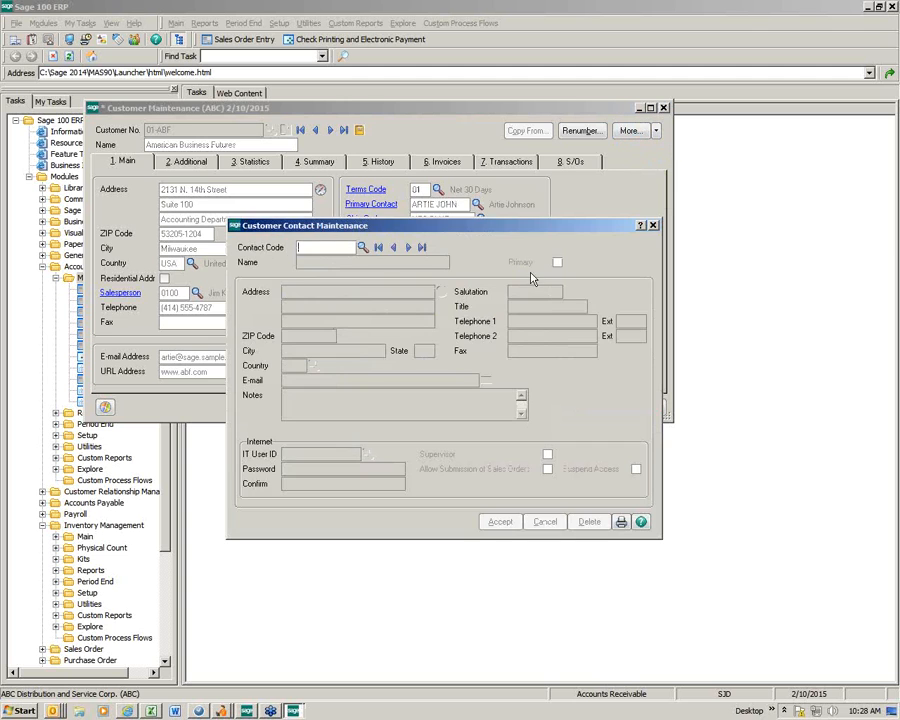
pyautogui.click(363, 248)
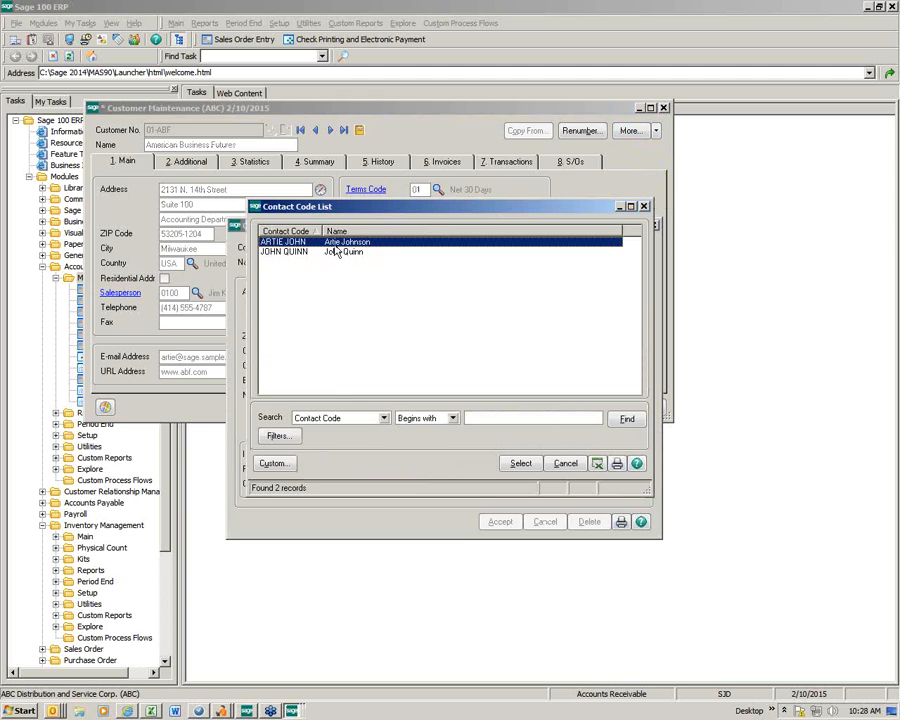
pyautogui.press('Return')
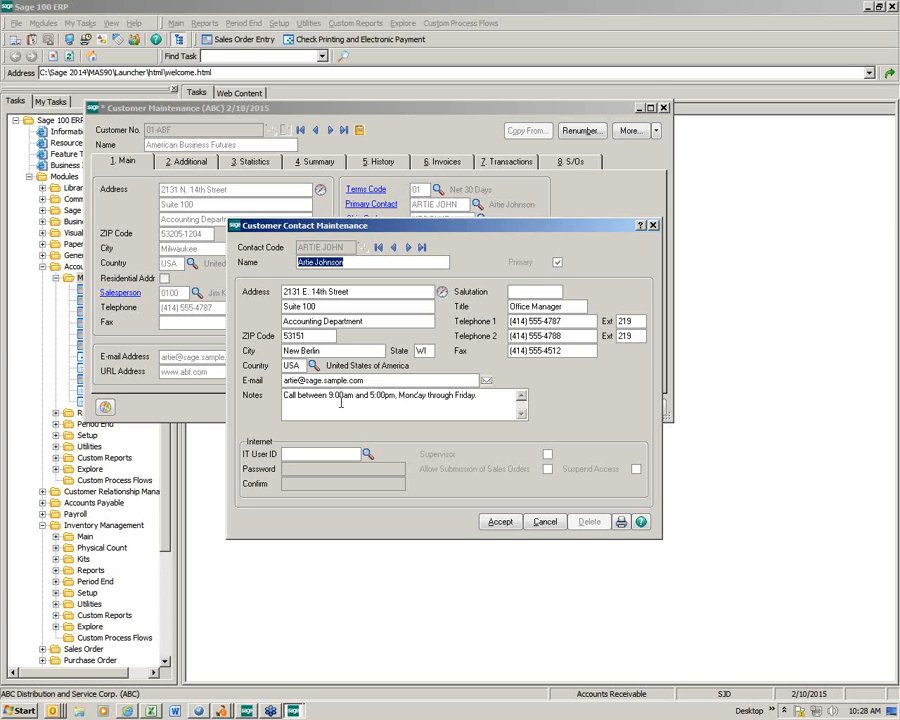
pyautogui.click(384, 379)
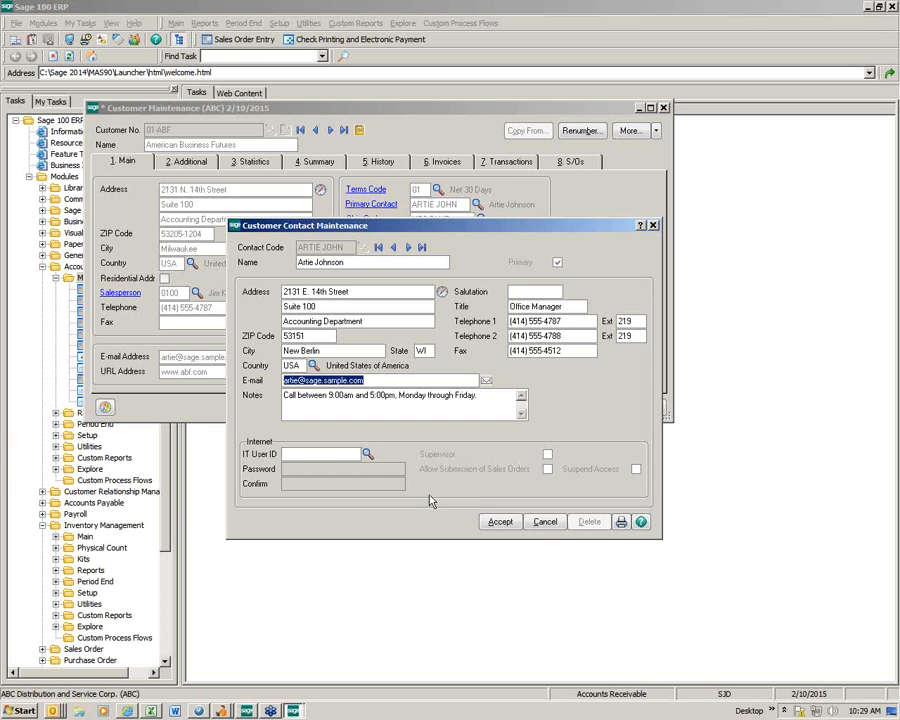
pyautogui.click(494, 522)
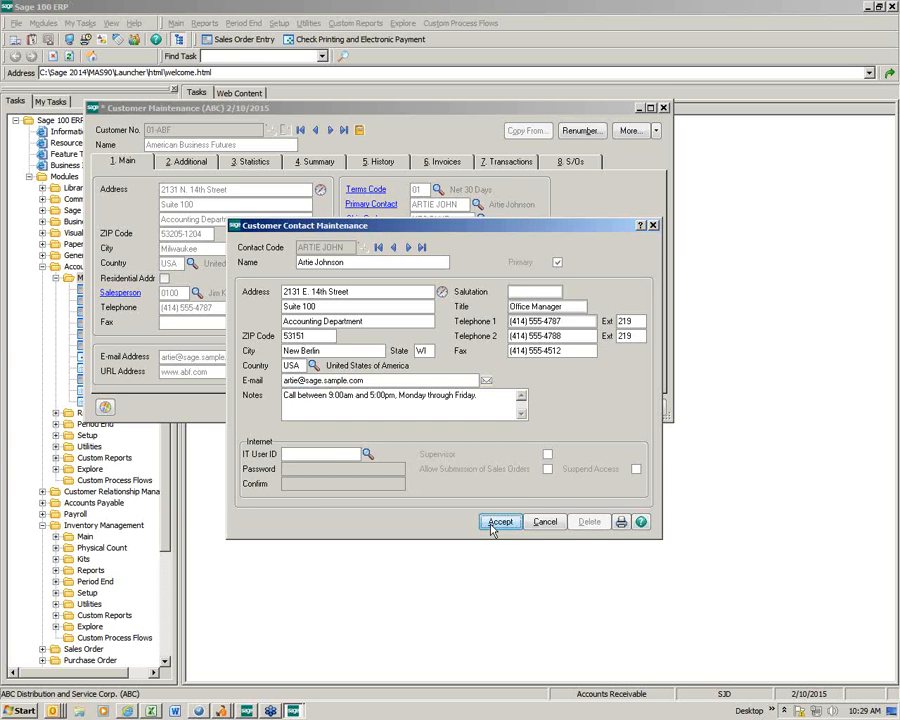
pyautogui.click(653, 226)
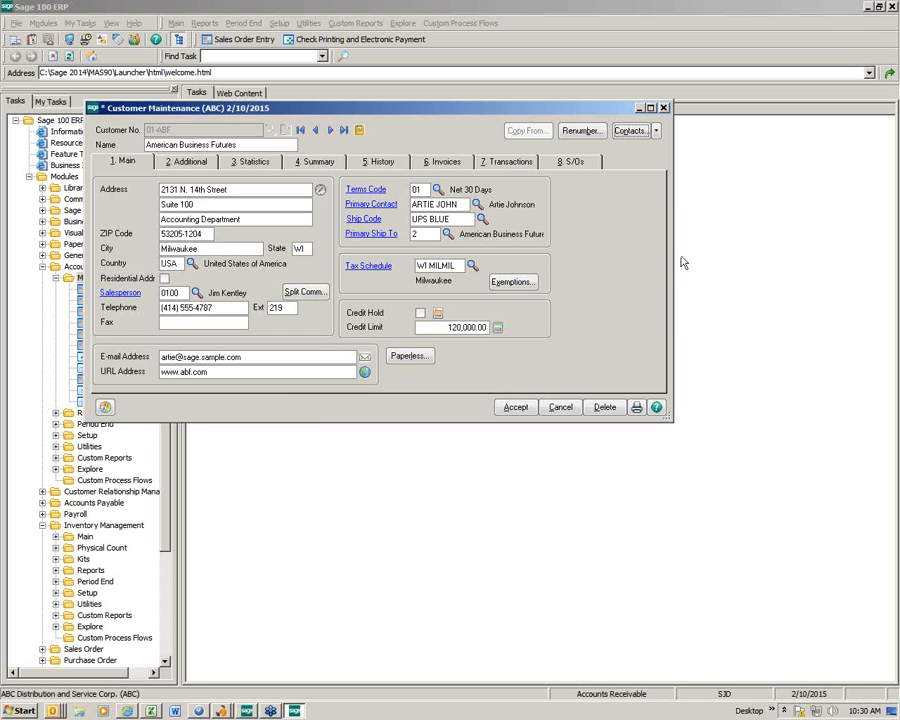
# Open the customer's item sales history and look over the full item list without selecting an item
pyautogui.click(658, 132)
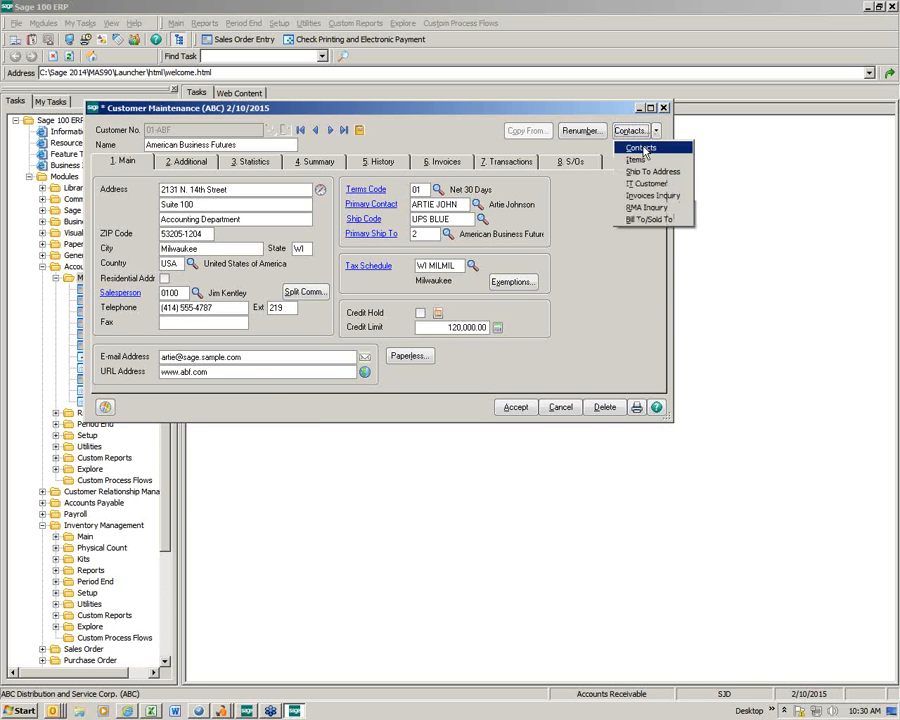
pyautogui.click(641, 162)
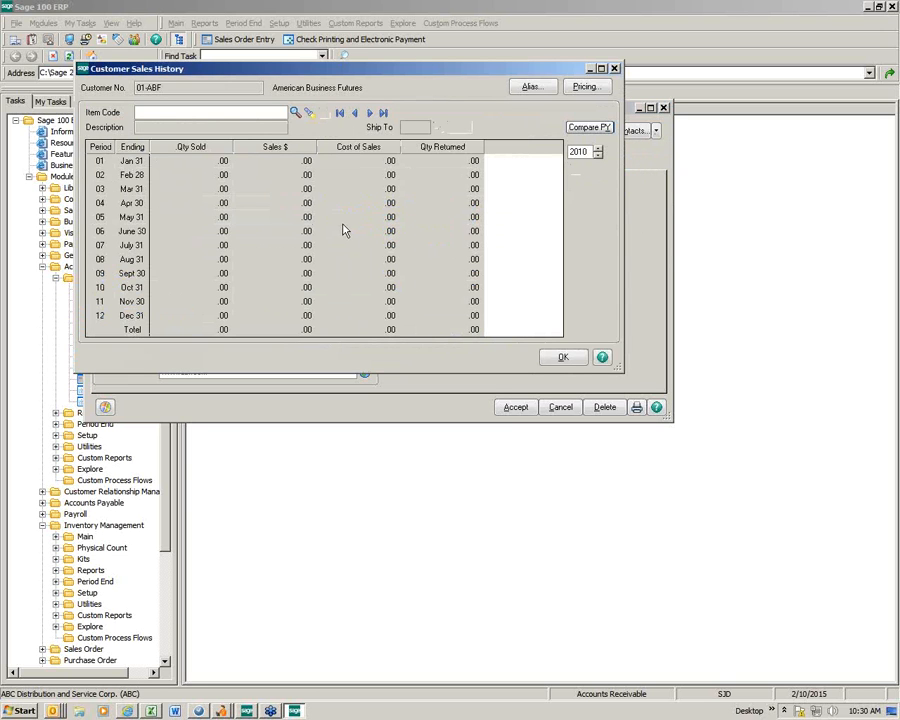
pyautogui.click(294, 113)
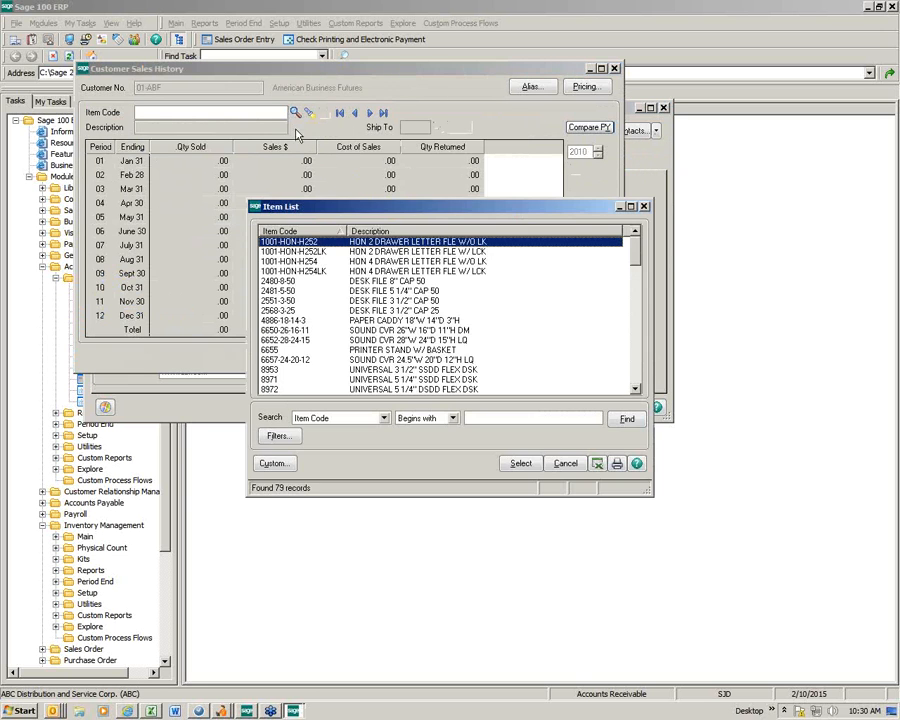
pyautogui.click(645, 208)
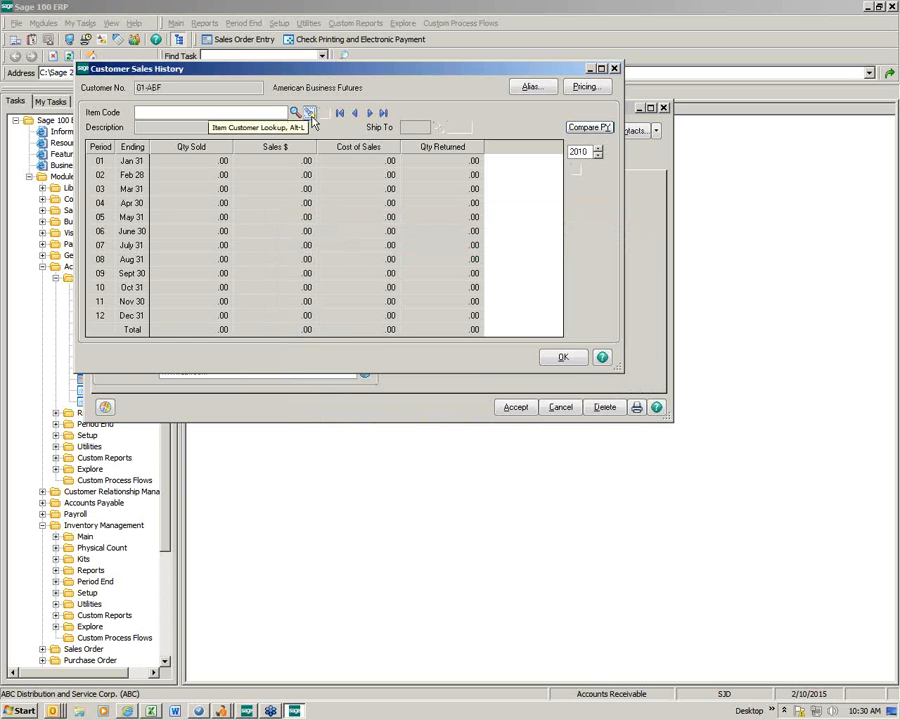
# List only the items sold to American Business Futures and sort them by year with the latest year first
pyautogui.click(311, 115)
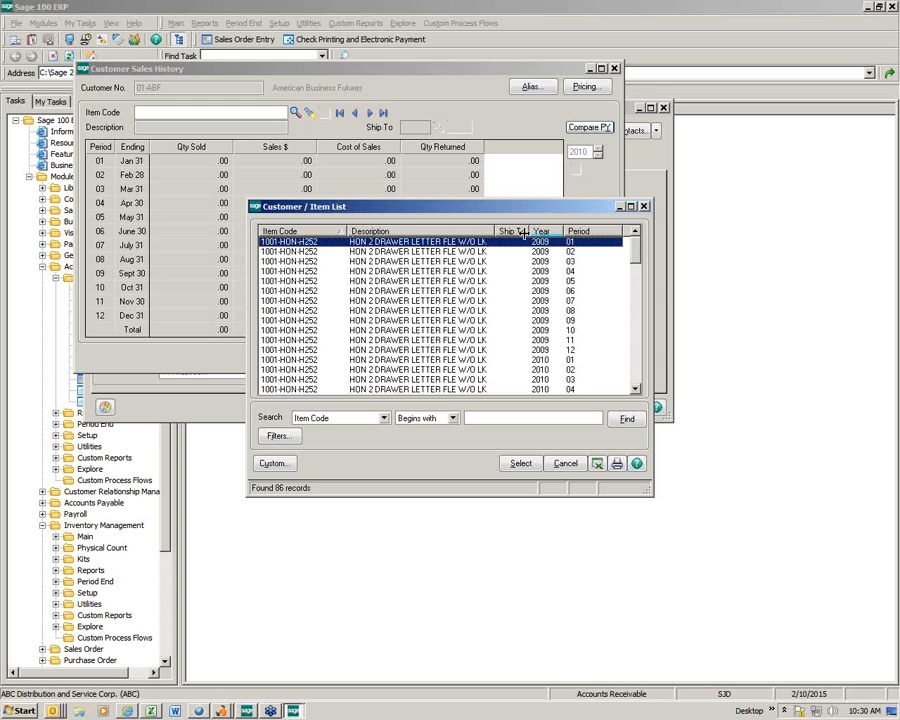
pyautogui.click(312, 233)
pyautogui.click(389, 233)
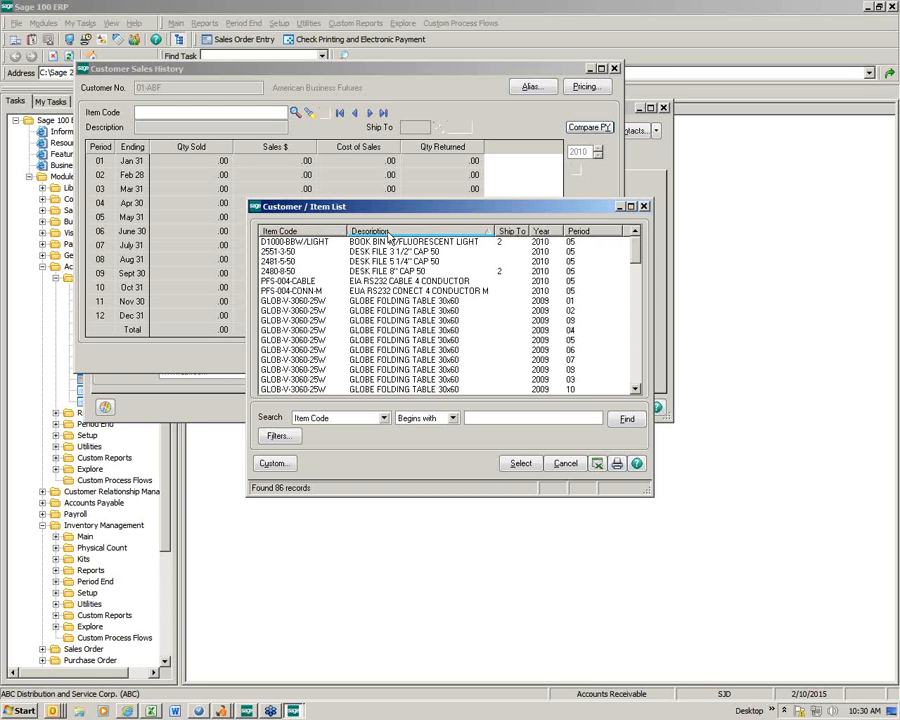
pyautogui.click(312, 232)
pyautogui.click(295, 232)
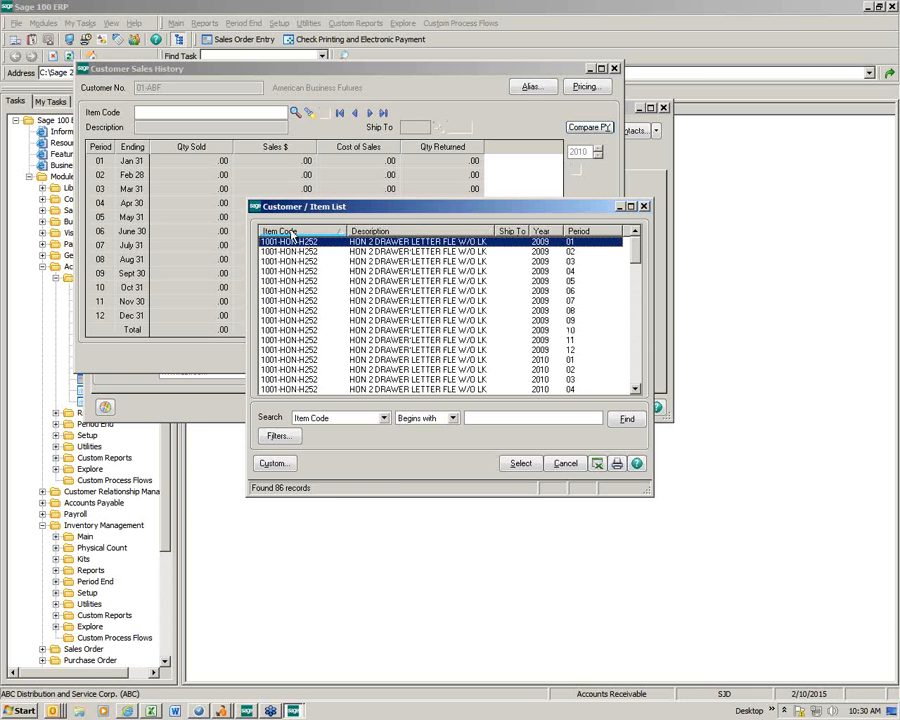
pyautogui.click(293, 232)
pyautogui.click(293, 232)
pyautogui.click(540, 231)
pyautogui.click(540, 231)
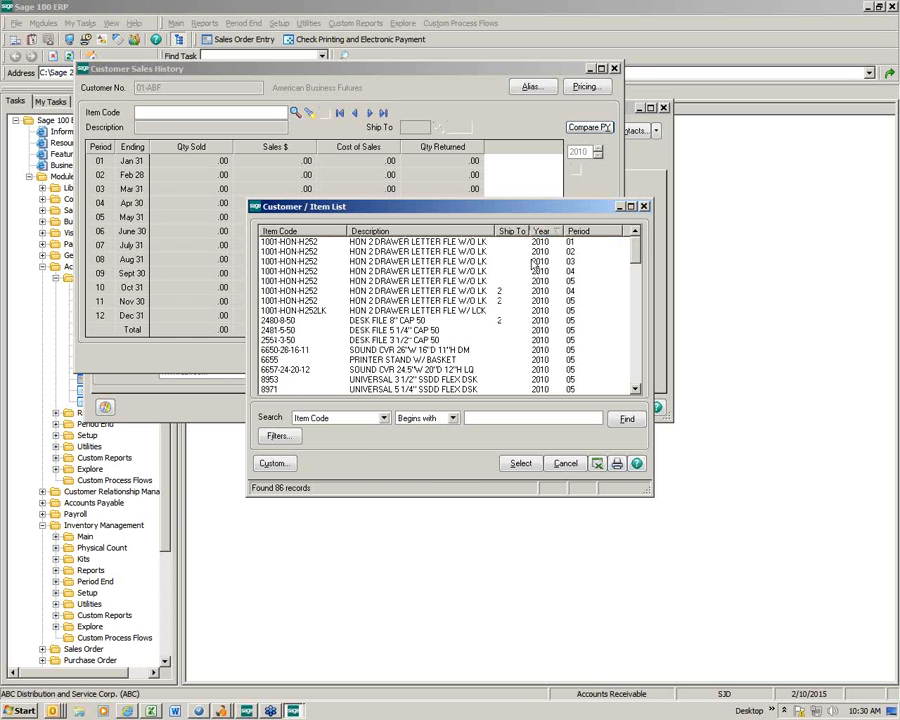
# Load the 2010 sales history of item 1001-HON-H252 and open its sales transactions for period 05
pyautogui.click(311, 245)
pyautogui.doubleClick(311, 252)
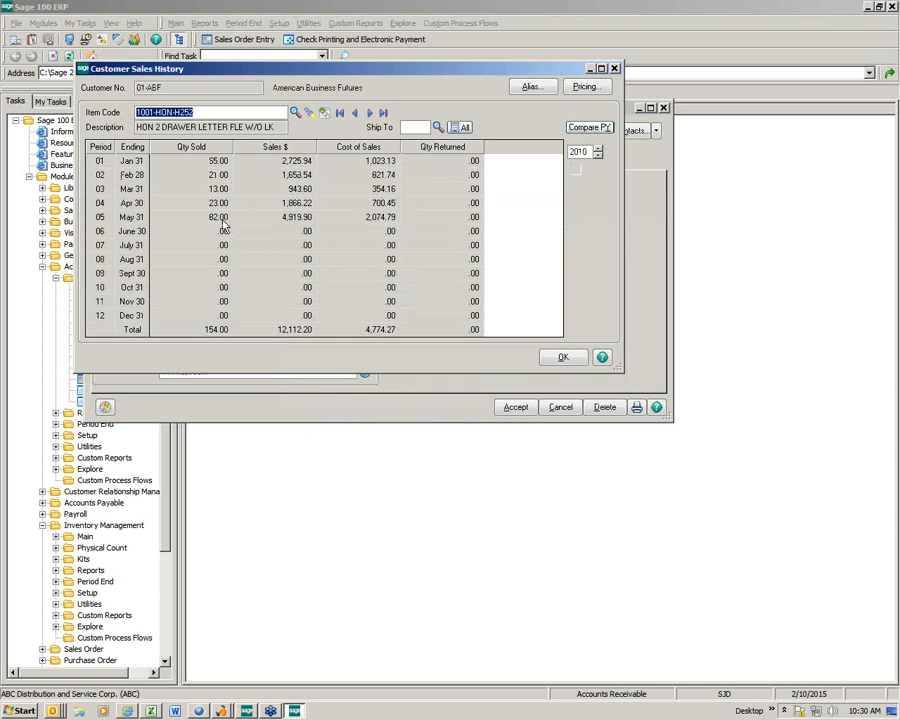
pyautogui.click(393, 220)
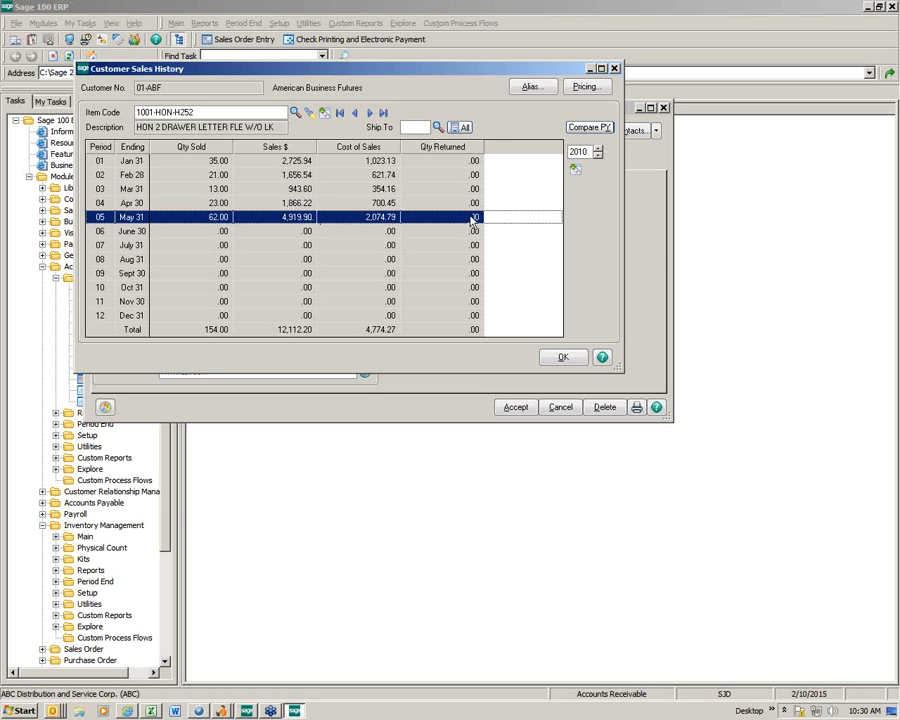
pyautogui.click(576, 172)
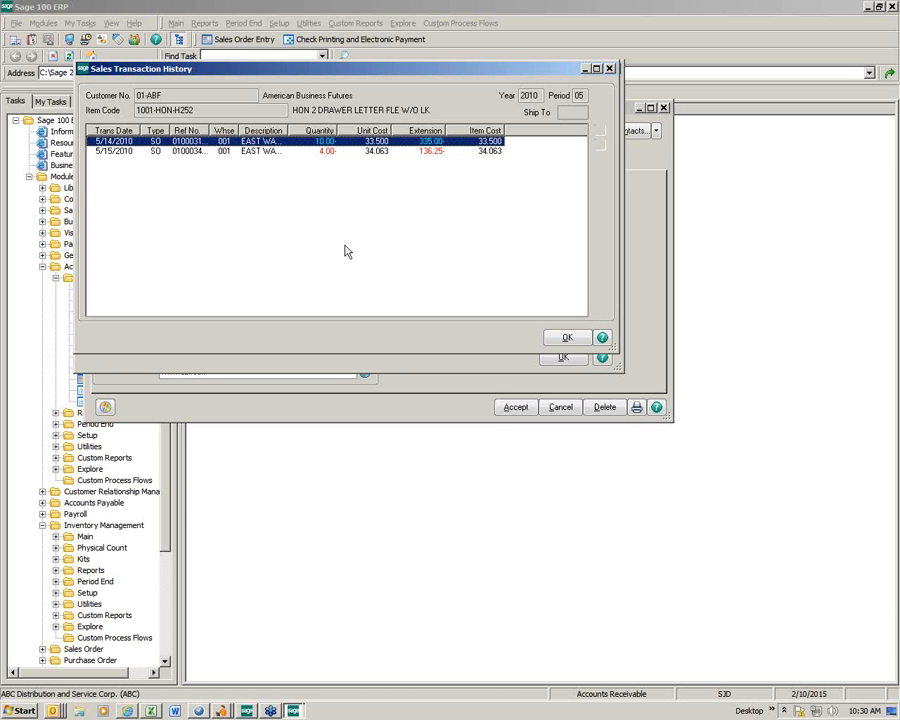
# Examine the header and lines of the 5/15/2010 sales order invoice, and close the invoice and transaction history
pyautogui.click(200, 152)
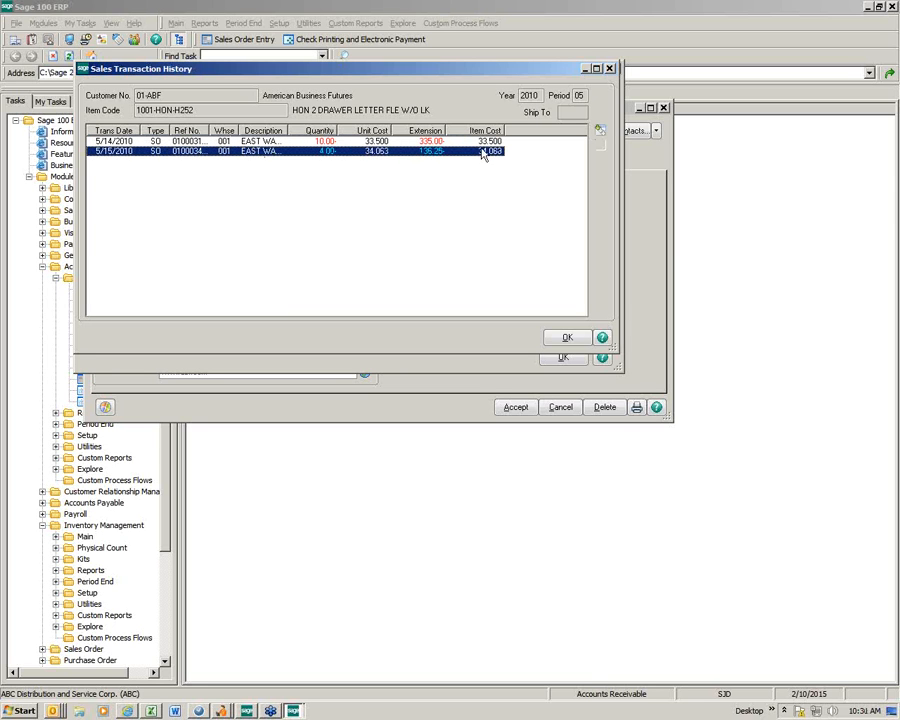
pyautogui.doubleClick(230, 157)
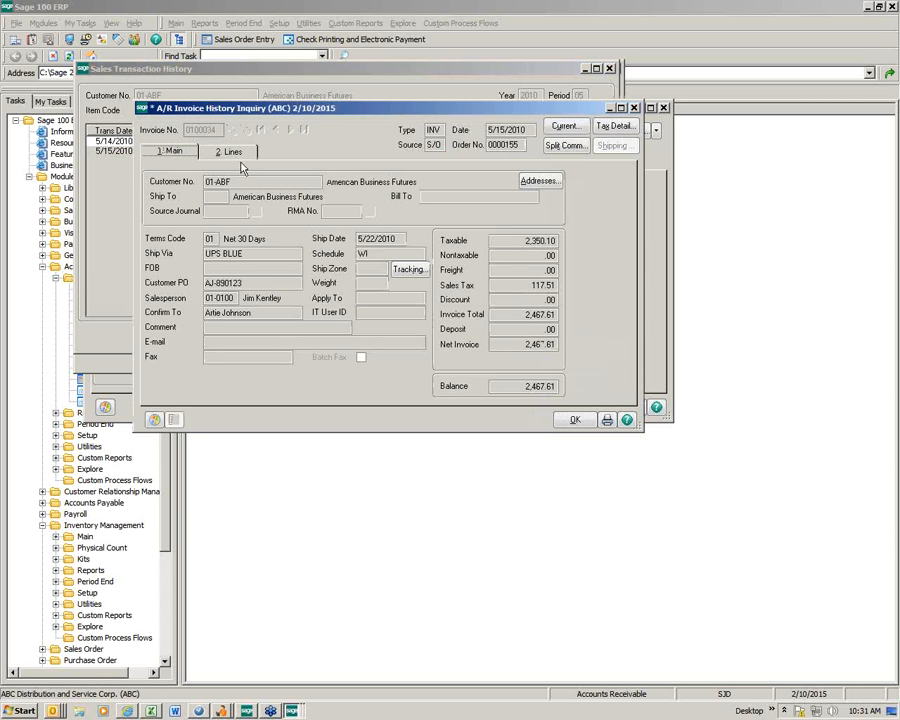
pyautogui.click(237, 156)
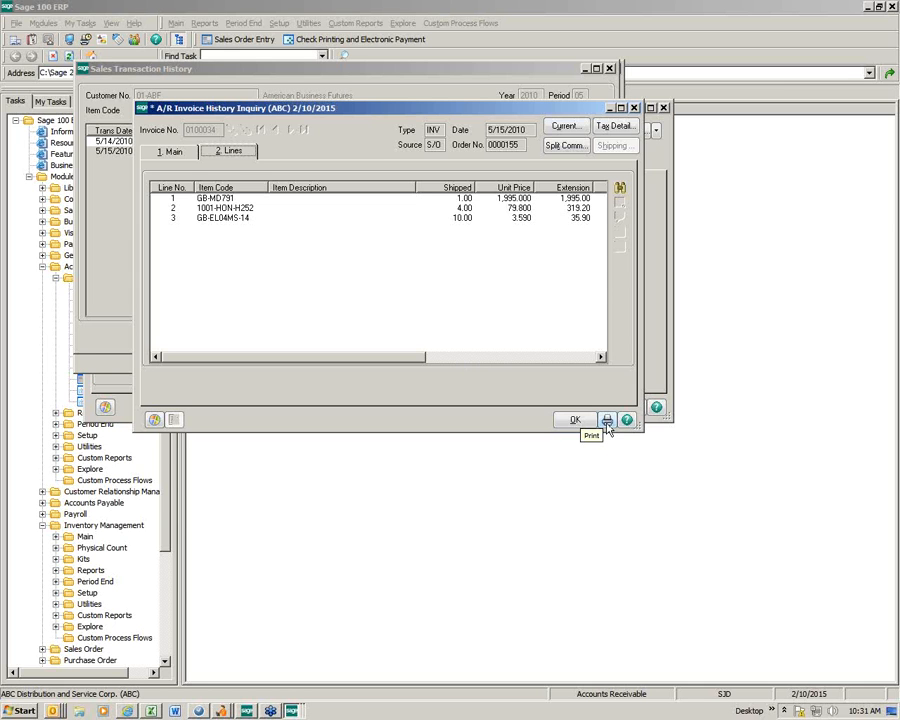
pyautogui.click(633, 108)
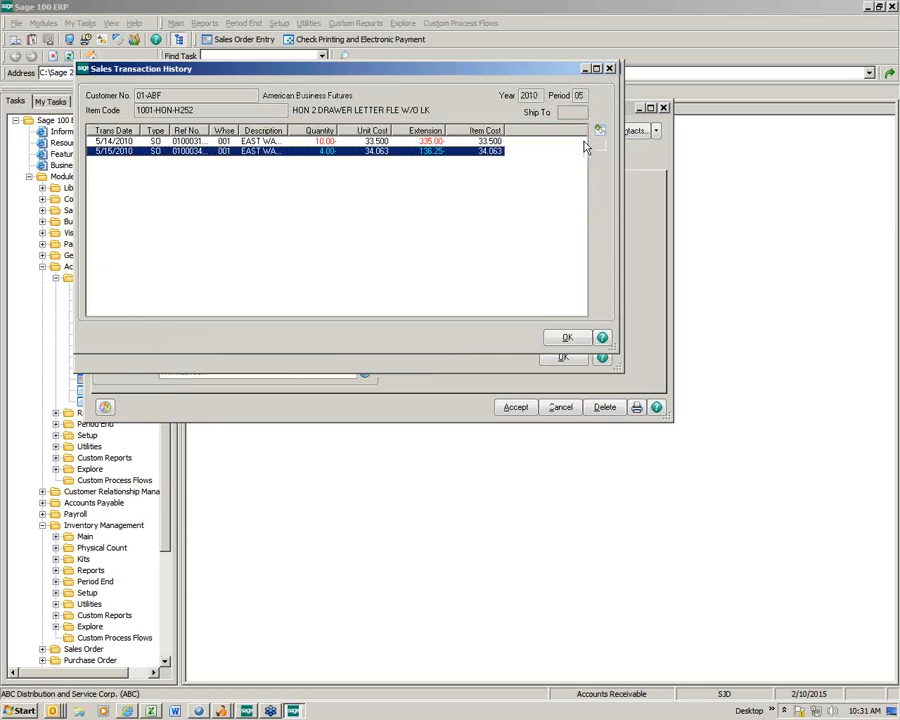
pyautogui.click(565, 339)
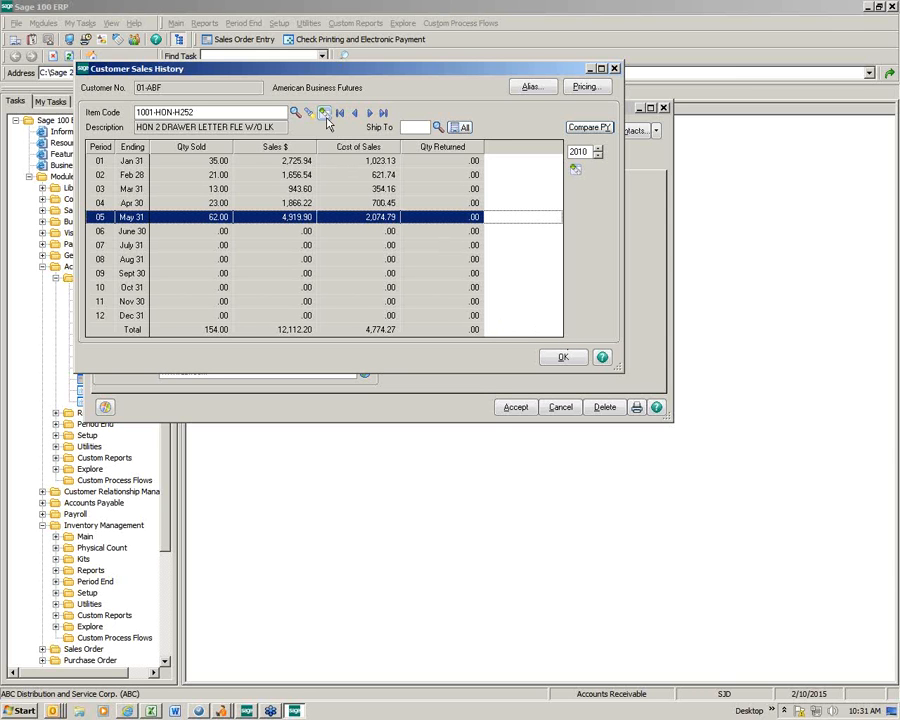
# Review the customer's alias item number for item 1001-HON-H252 and accept the alias list
pyautogui.click(530, 88)
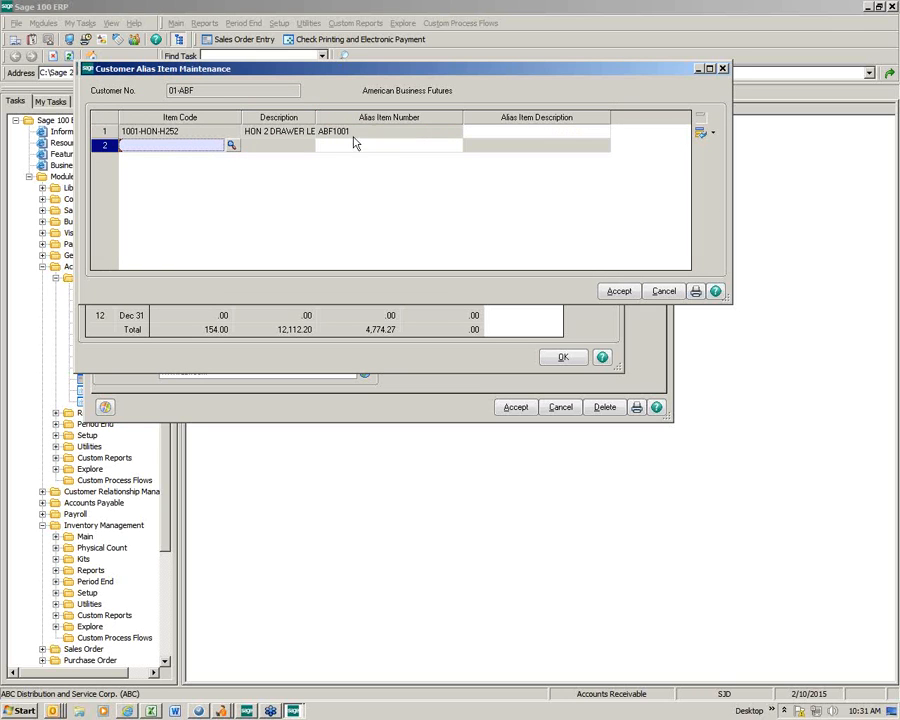
pyautogui.click(613, 293)
# Set a Price Discount Amount of 2.000 in the customer pricing for item 1001-HON-H252 and accept the pricing
pyautogui.click(583, 88)
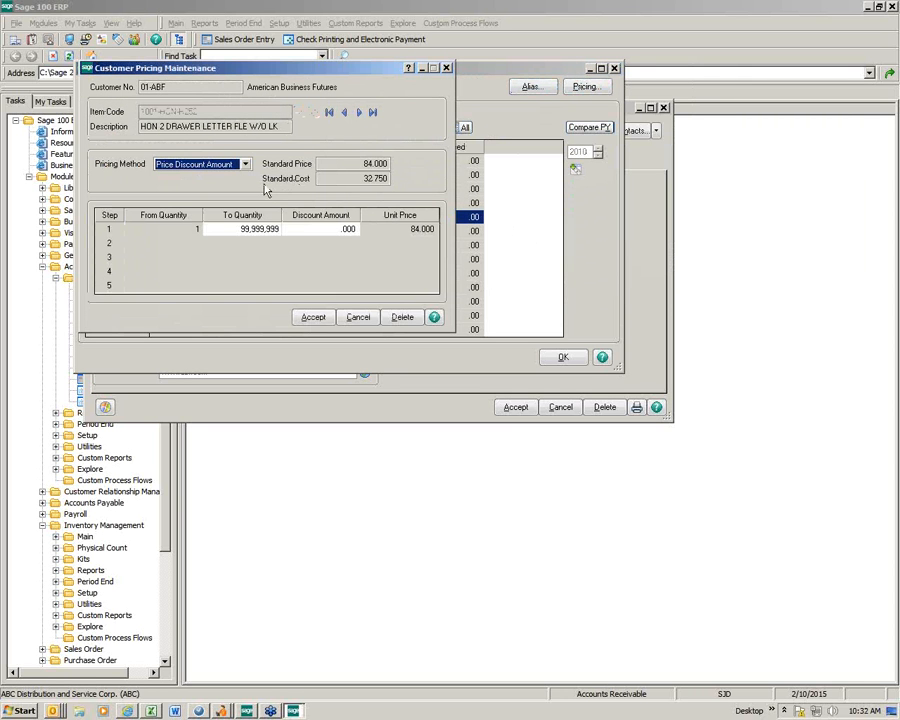
pyautogui.click(320, 230)
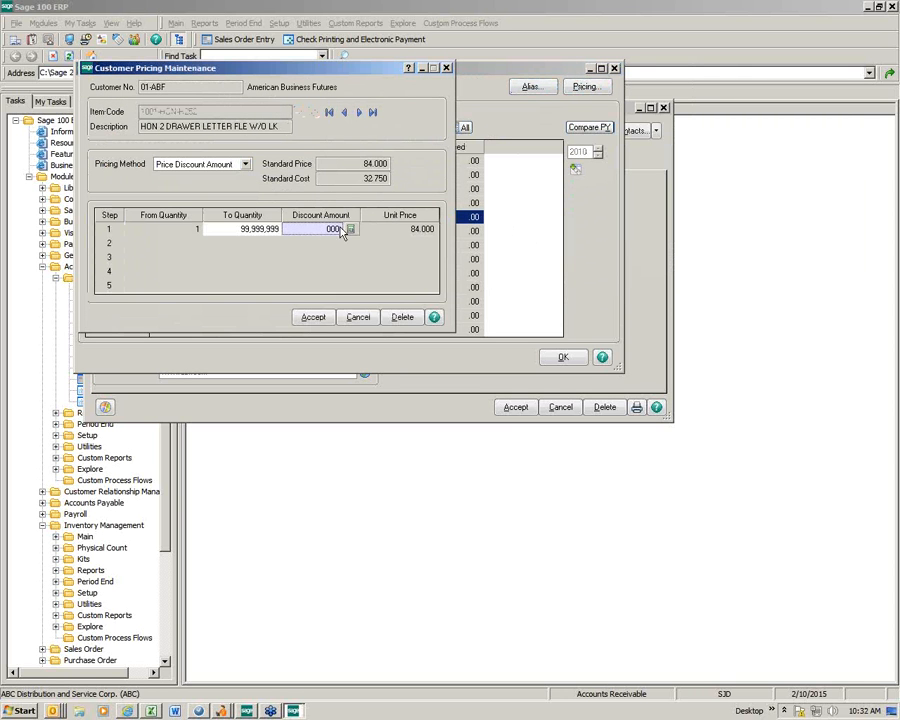
pyautogui.write('2')
pyautogui.press('Tab')
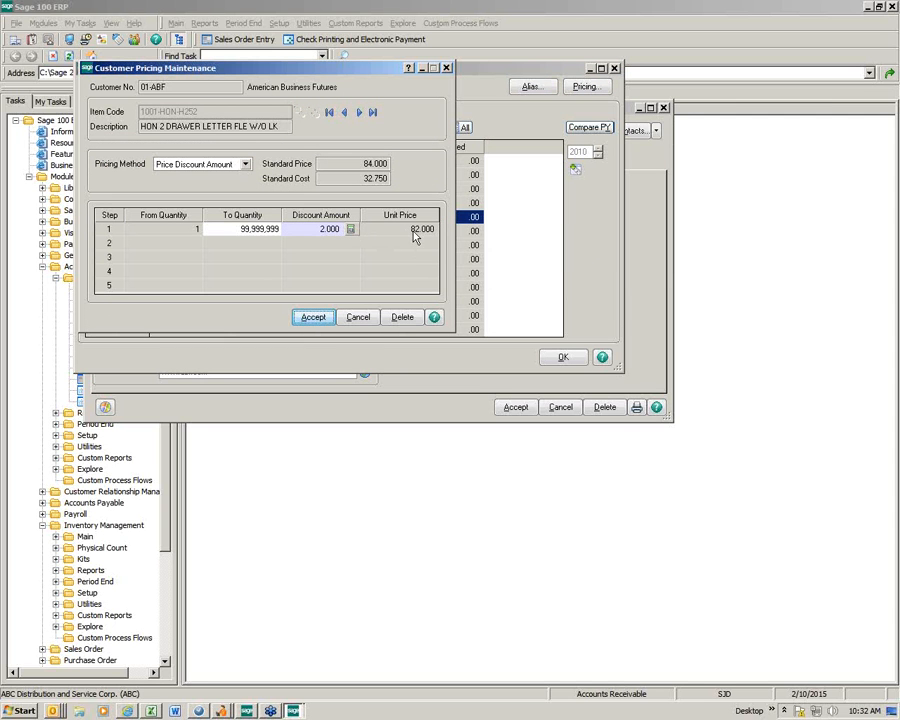
pyautogui.click(312, 318)
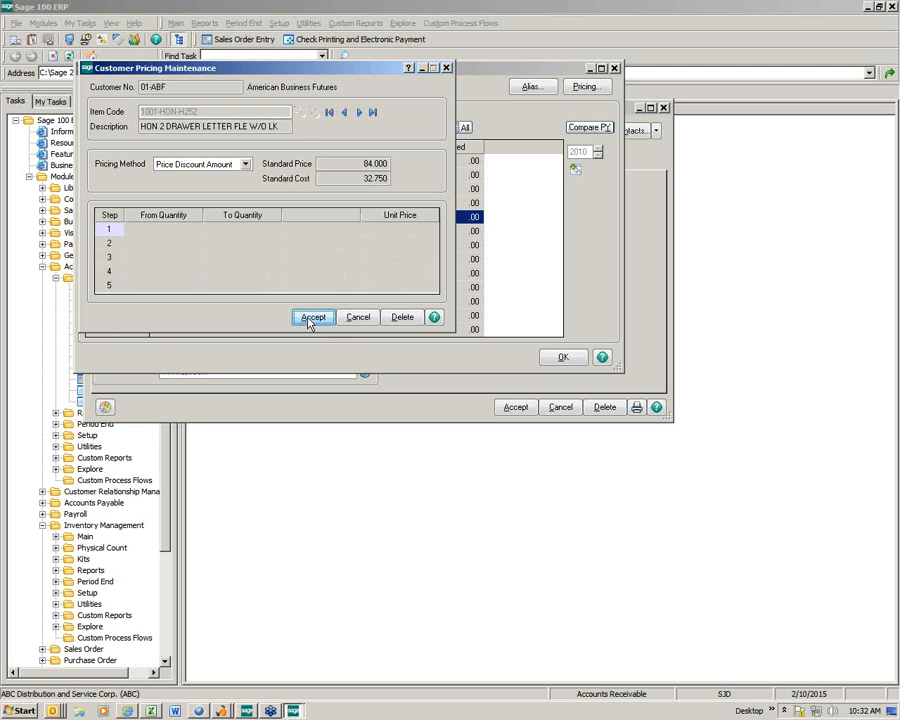
# Close the item's customer pricing and sales history, and open location 1 in the customer's ship-to addresses
pyautogui.click(446, 68)
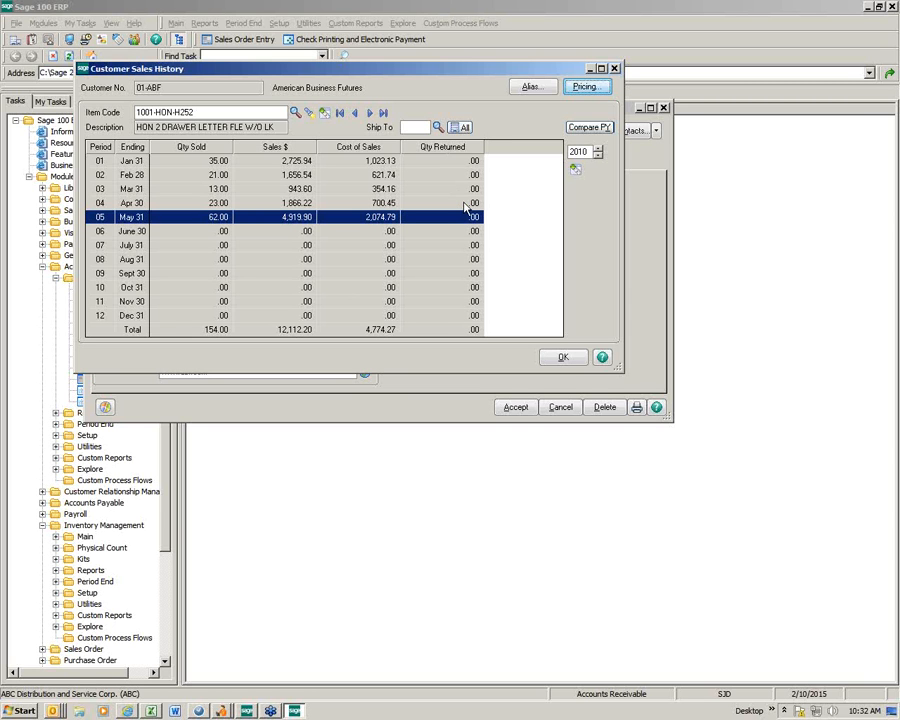
pyautogui.click(563, 359)
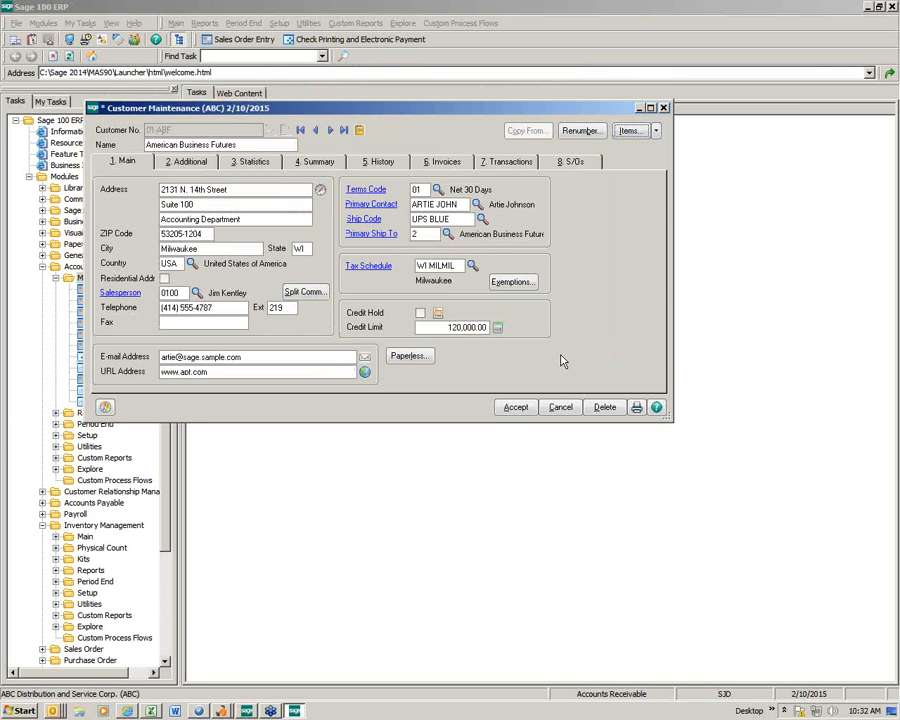
pyautogui.click(656, 131)
pyautogui.click(652, 172)
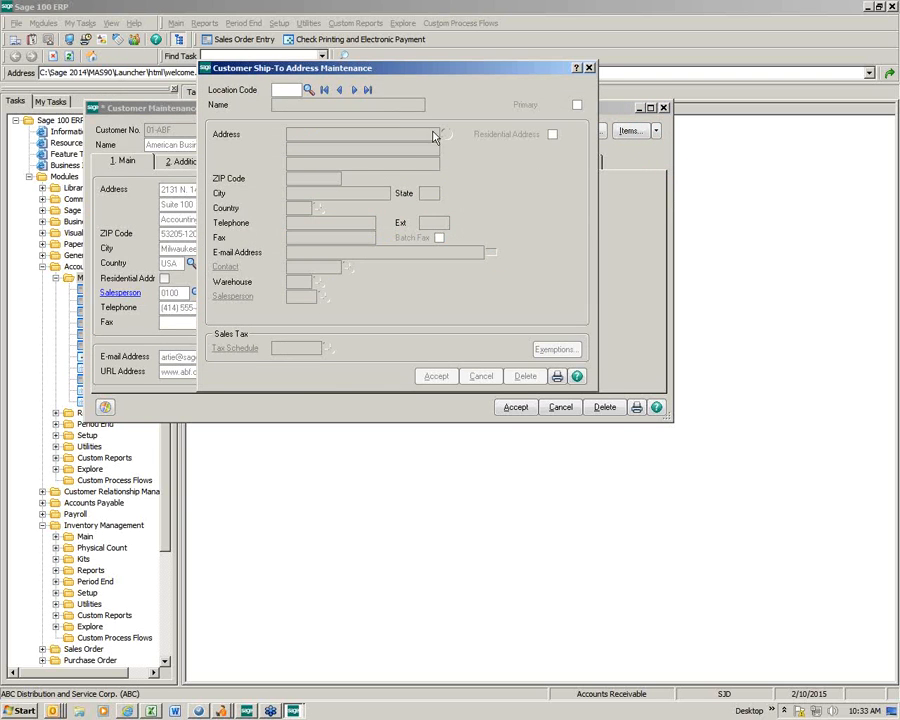
pyautogui.click(309, 91)
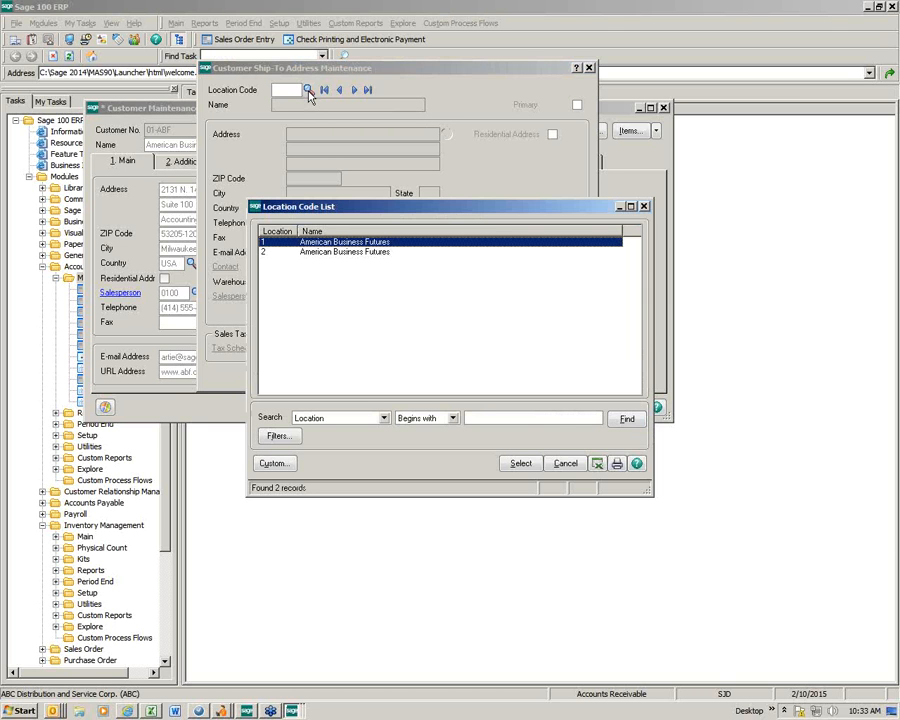
pyautogui.doubleClick(347, 246)
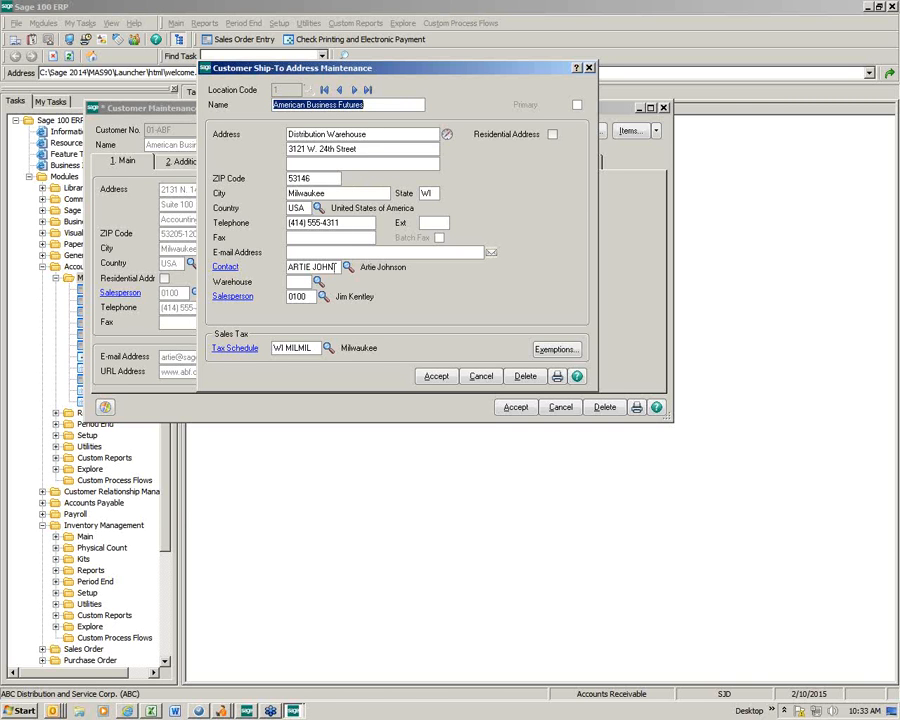
# Review the contact, warehouse, salesperson and tax schedule of ship-to location 1, and accept and close the ship-to address
pyautogui.click(296, 267)
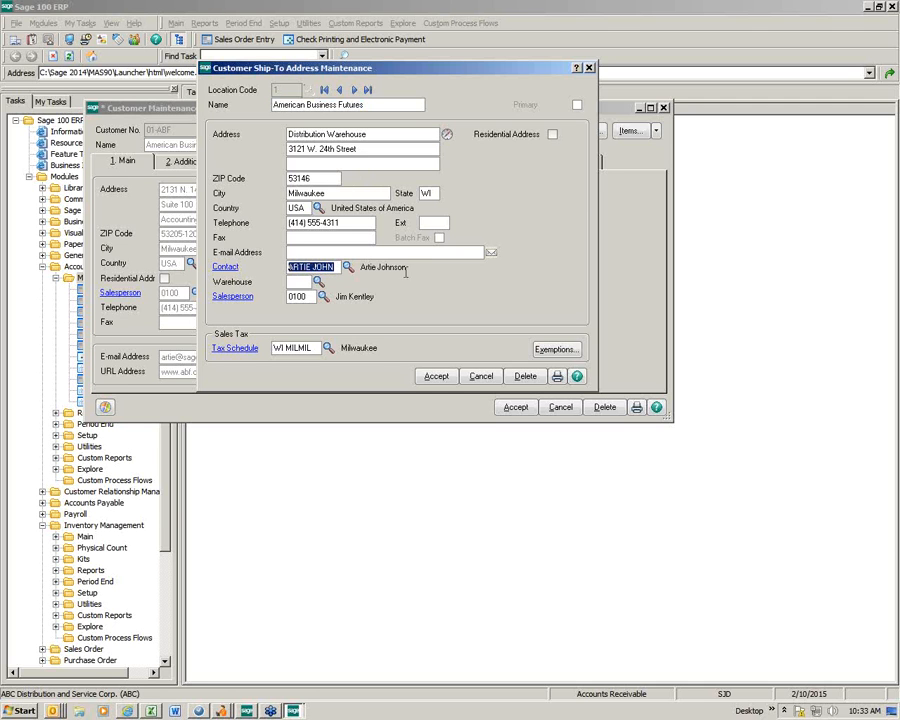
pyautogui.click(303, 282)
pyautogui.click(312, 296)
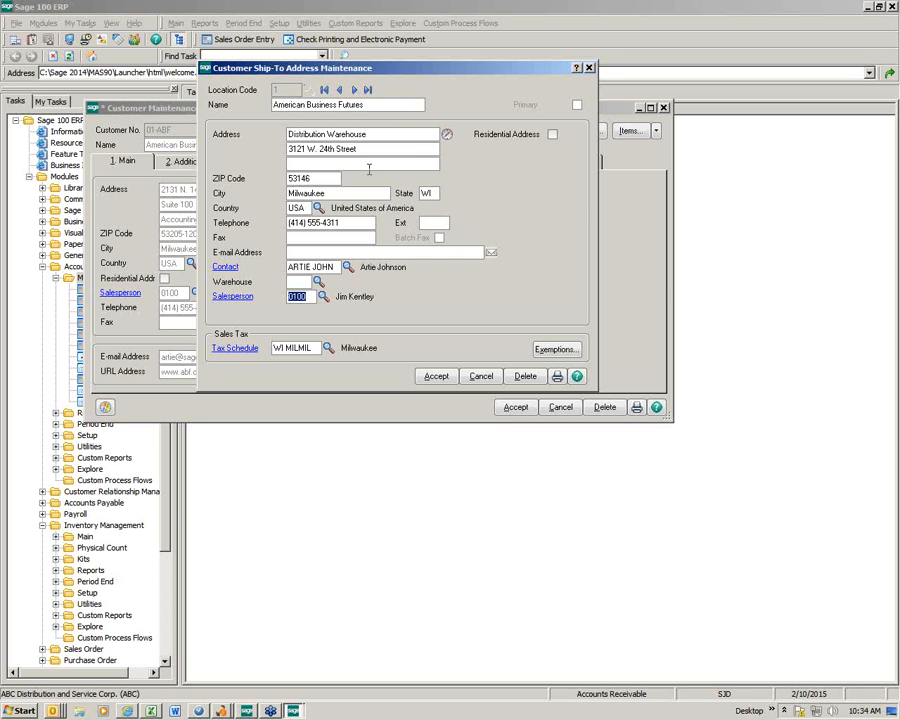
pyautogui.moveTo(410, 72); pyautogui.dragTo(459, 154)
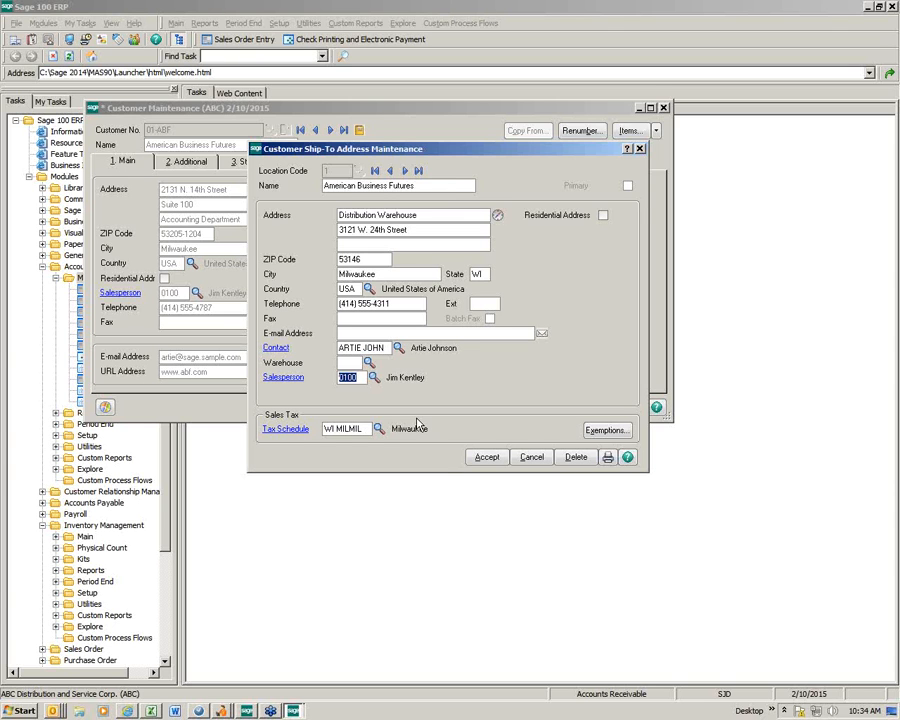
pyautogui.press('Tab')
pyautogui.press('Tab')
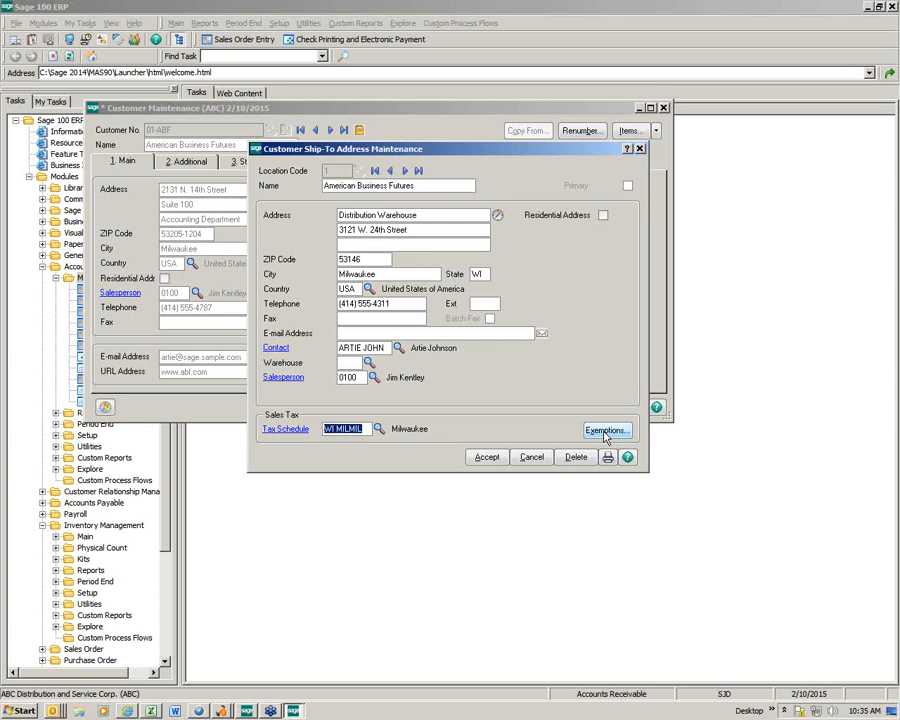
pyautogui.click(487, 458)
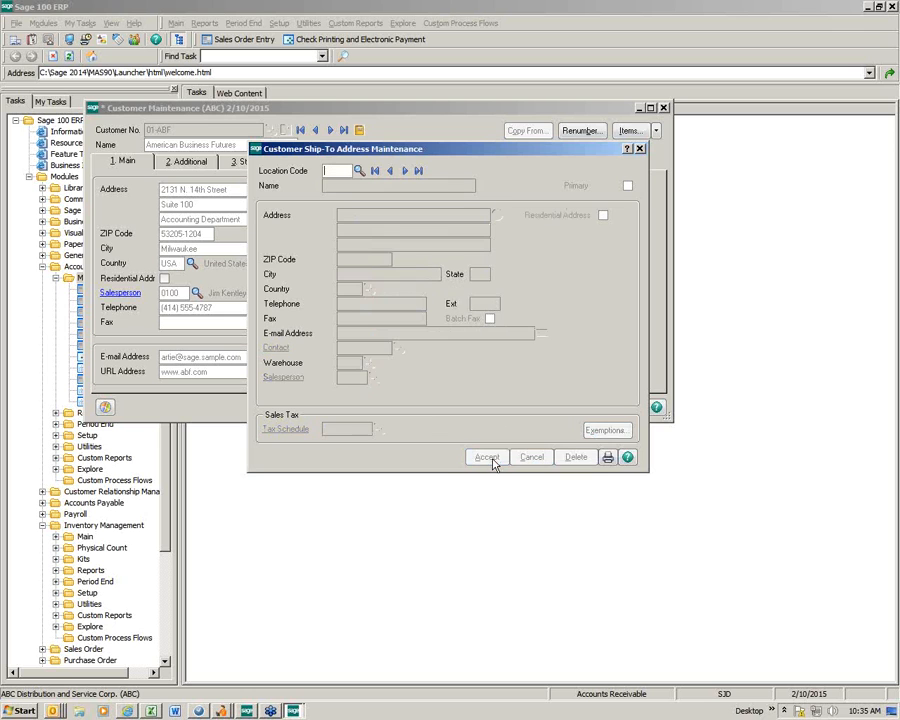
pyautogui.click(640, 149)
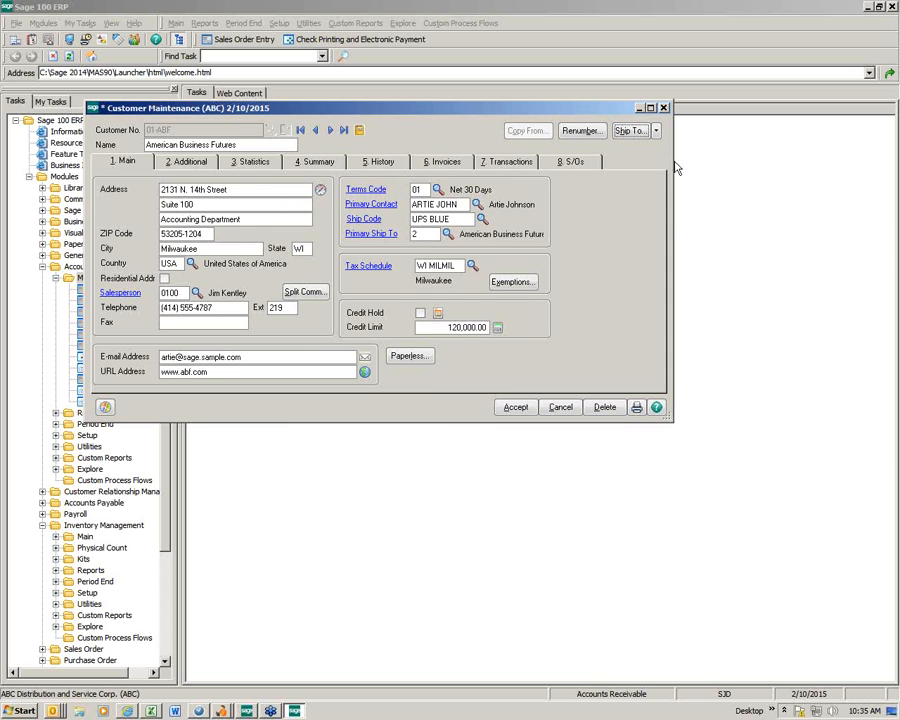
# Show the customer's invoices and examine the transactions of the 5/31/2010 invoice for 2,416.25
pyautogui.click(656, 131)
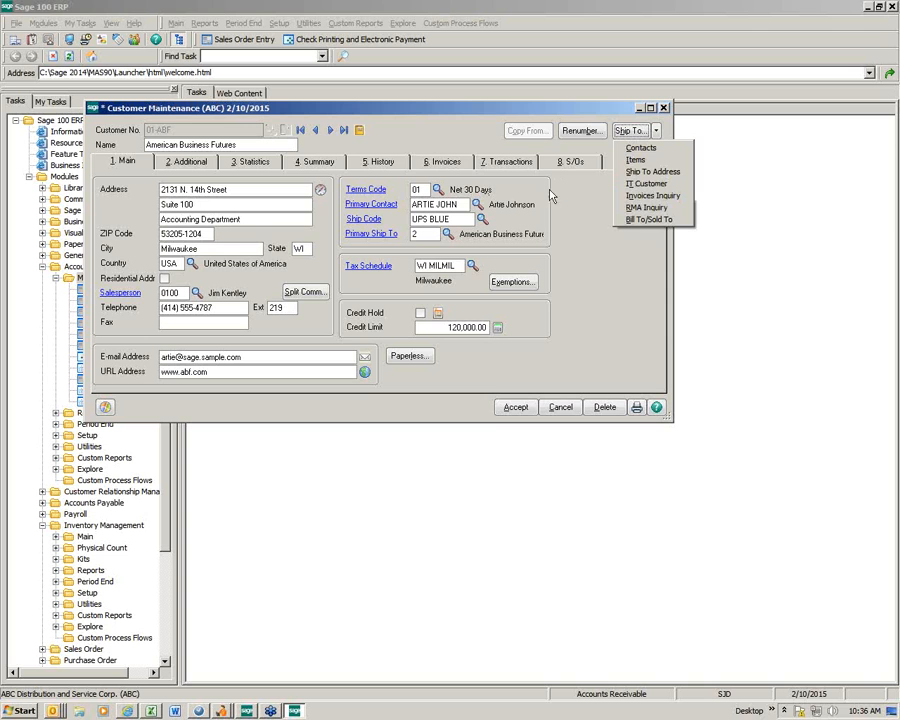
pyautogui.click(446, 164)
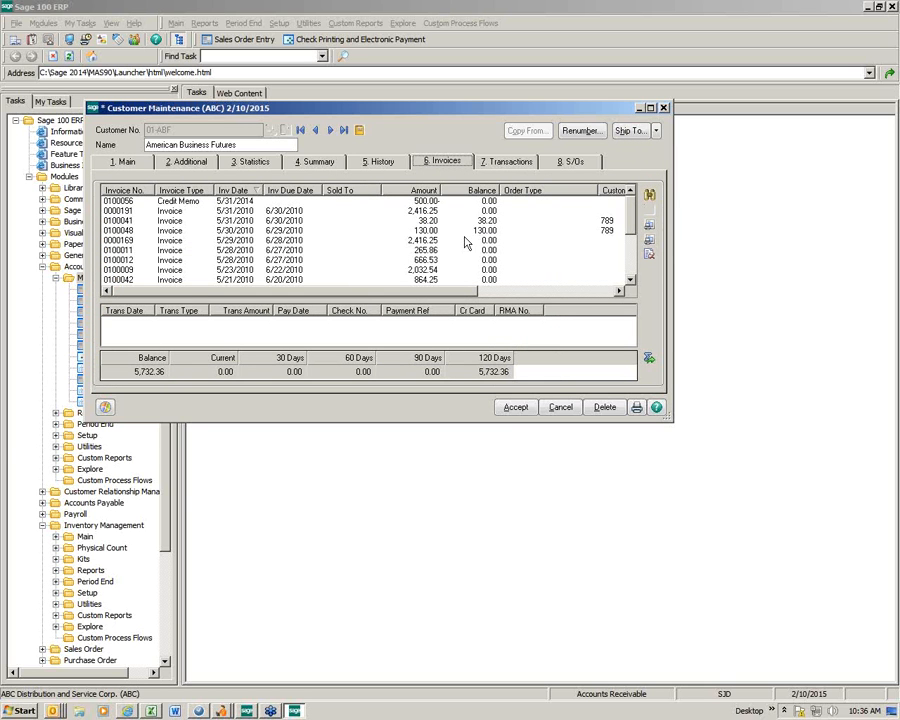
pyautogui.click(235, 213)
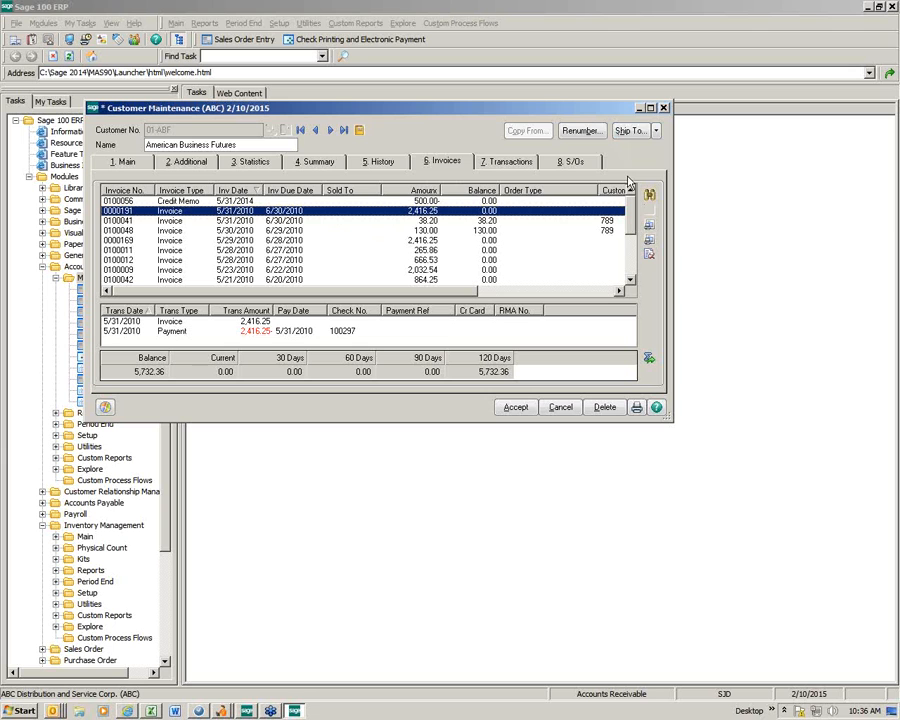
# Look through the customer's invoice history inquiry and open the sales order entry dated 5/10/2010
pyautogui.click(656, 131)
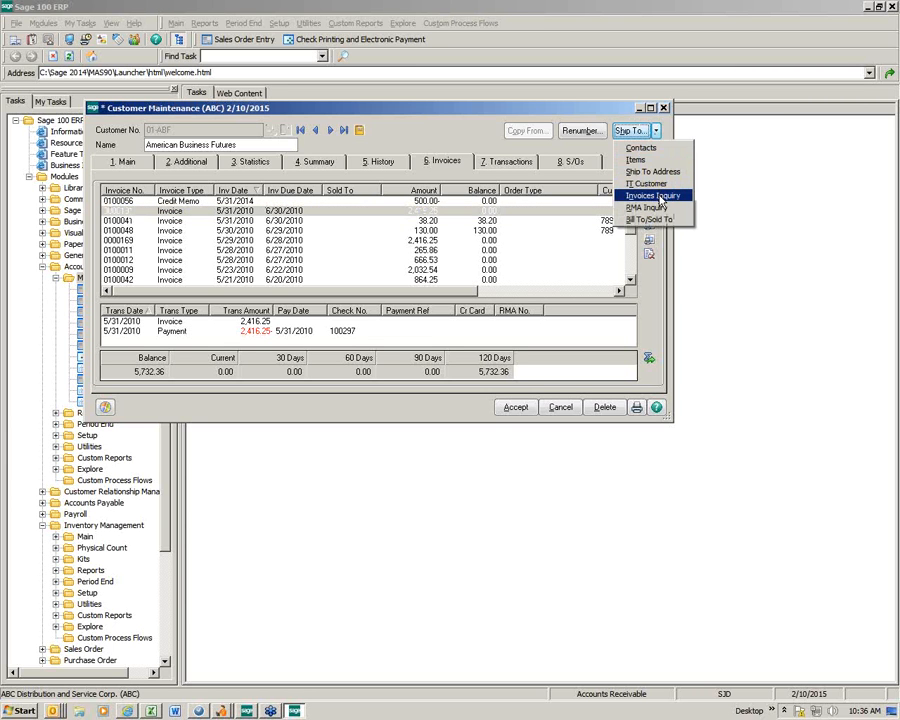
pyautogui.click(655, 196)
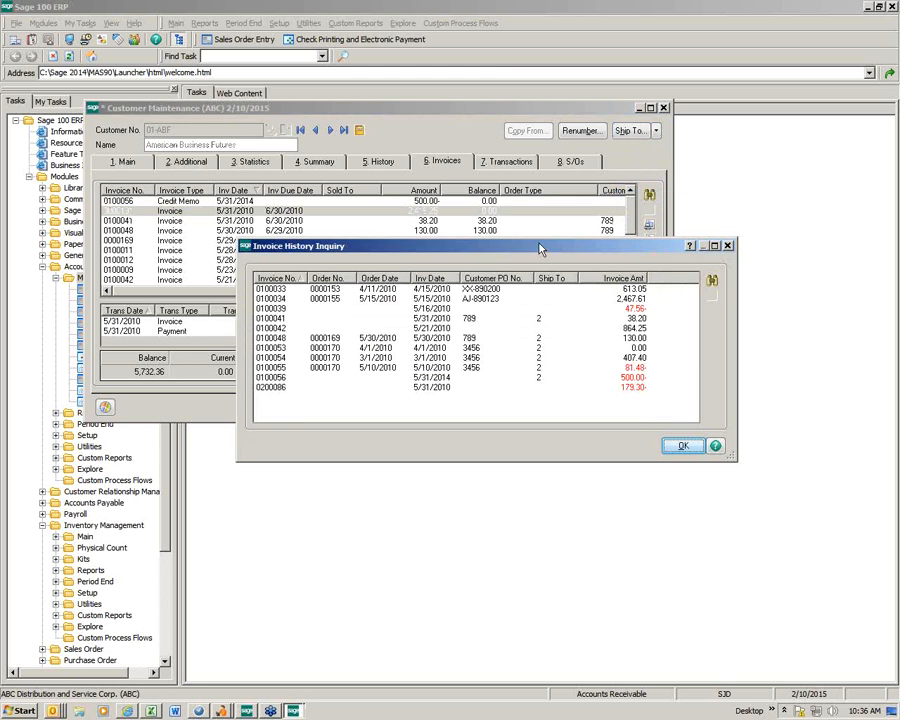
pyautogui.moveTo(538, 241); pyautogui.dragTo(432, 130)
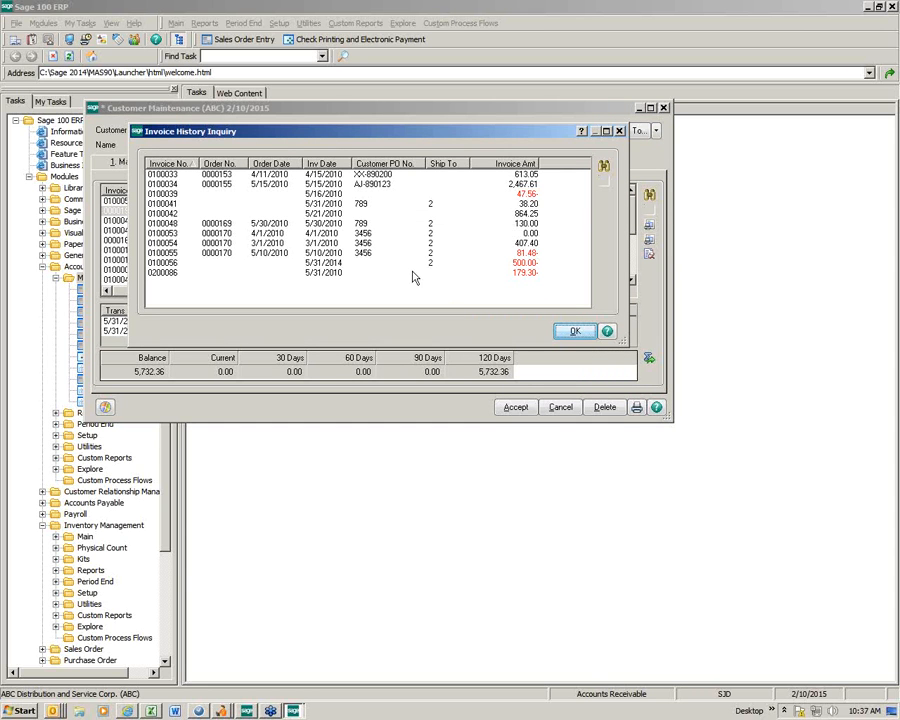
pyautogui.click(272, 175)
pyautogui.click(266, 184)
pyautogui.click(249, 225)
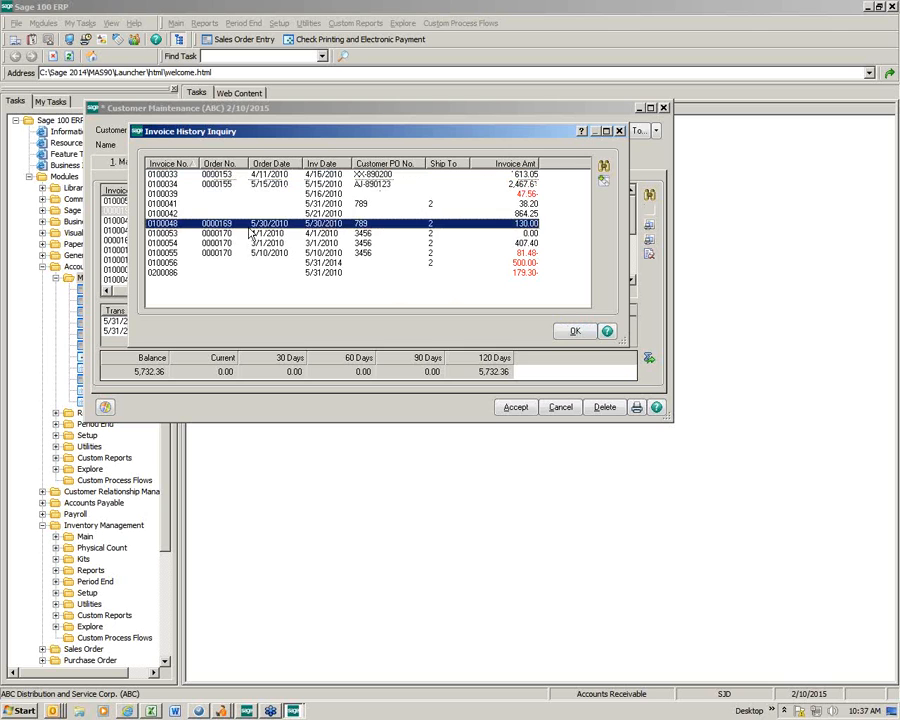
pyautogui.click(246, 241)
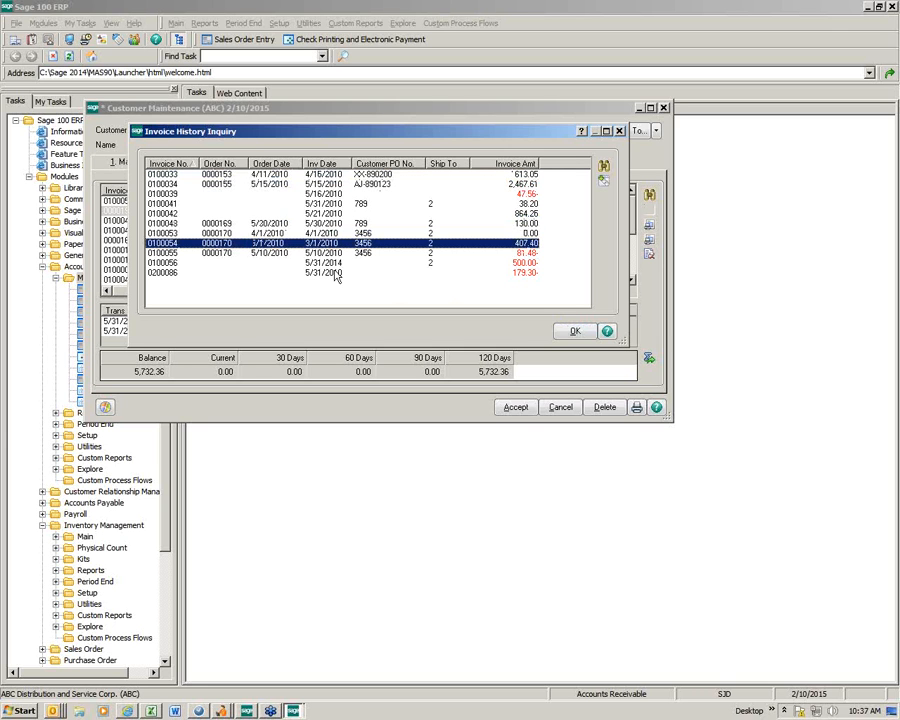
pyautogui.click(258, 254)
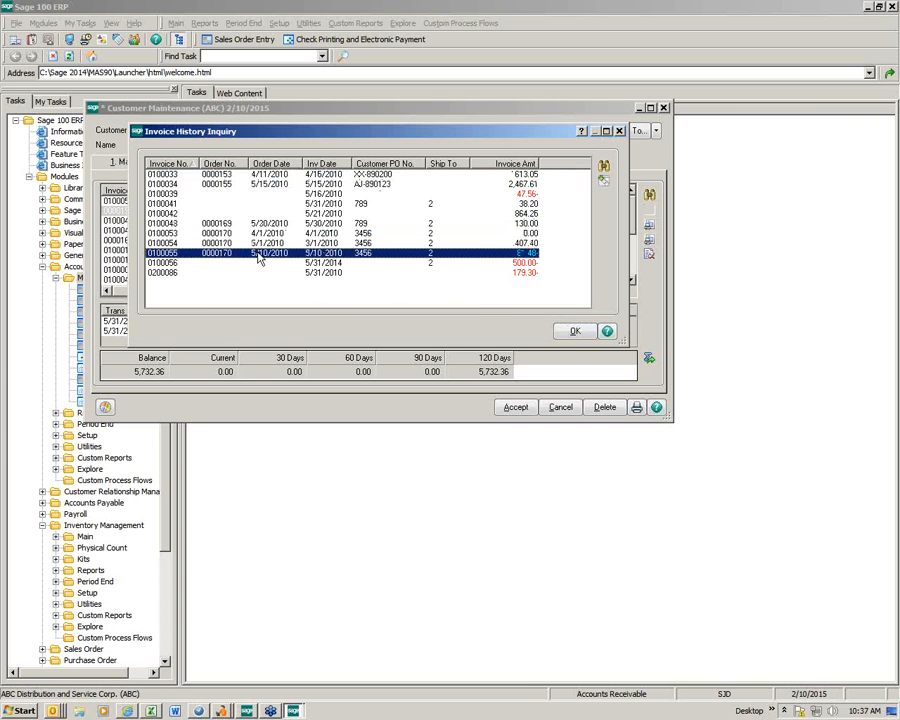
pyautogui.doubleClick(258, 255)
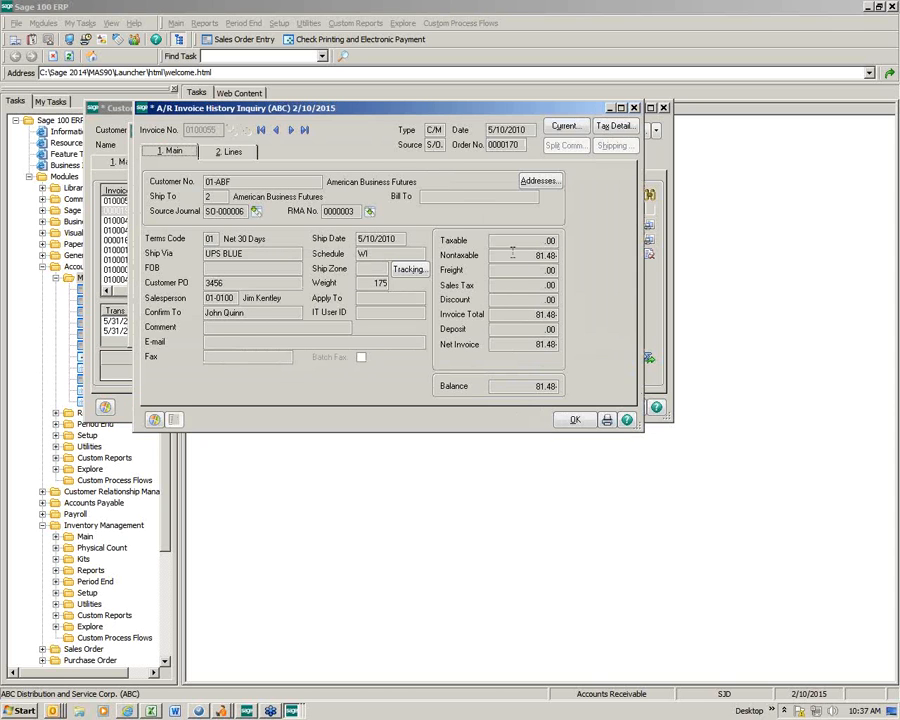
# Check the type and RMA number in the 5/10/2010 invoice header, and open the linked RMA record
pyautogui.moveTo(442, 130); pyautogui.dragTo(427, 130)
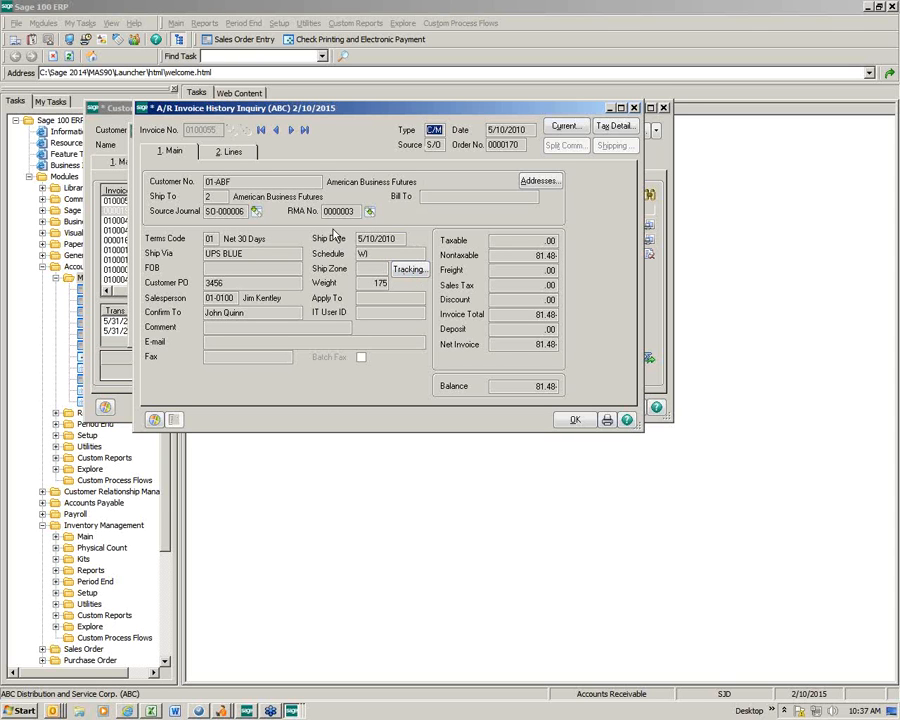
pyautogui.moveTo(357, 211); pyautogui.dragTo(323, 211)
pyautogui.click(369, 213)
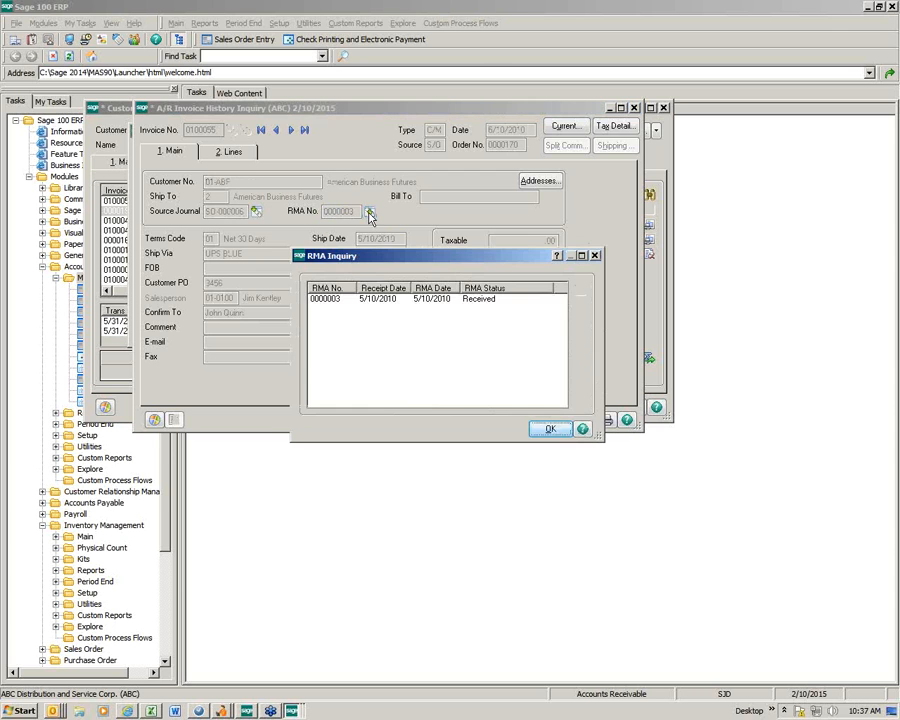
pyautogui.click(368, 300)
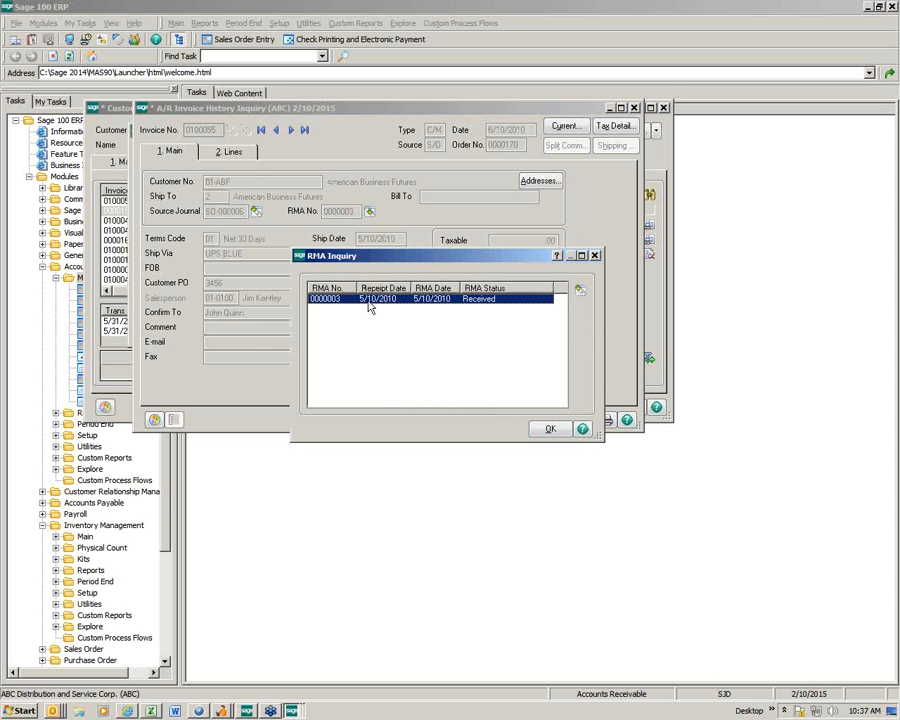
pyautogui.doubleClick(368, 300)
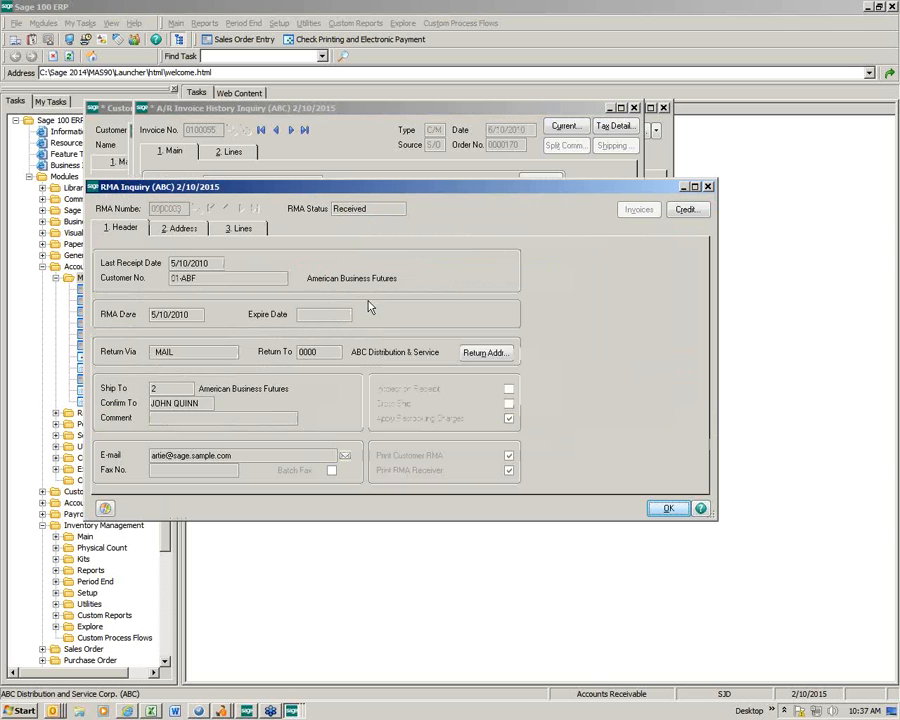
# Examine all columns of the RMA's return lines, and close the RMA, the invoice and the invoice history
pyautogui.click(258, 229)
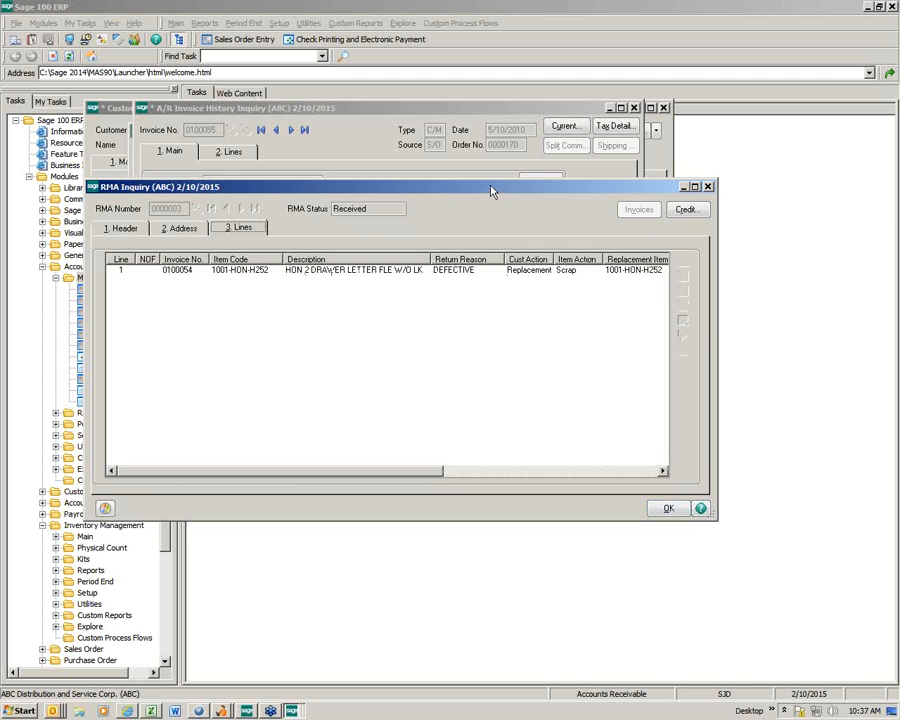
pyautogui.moveTo(491, 191); pyautogui.dragTo(451, 188)
pyautogui.moveTo(386, 466); pyautogui.dragTo(556, 481)
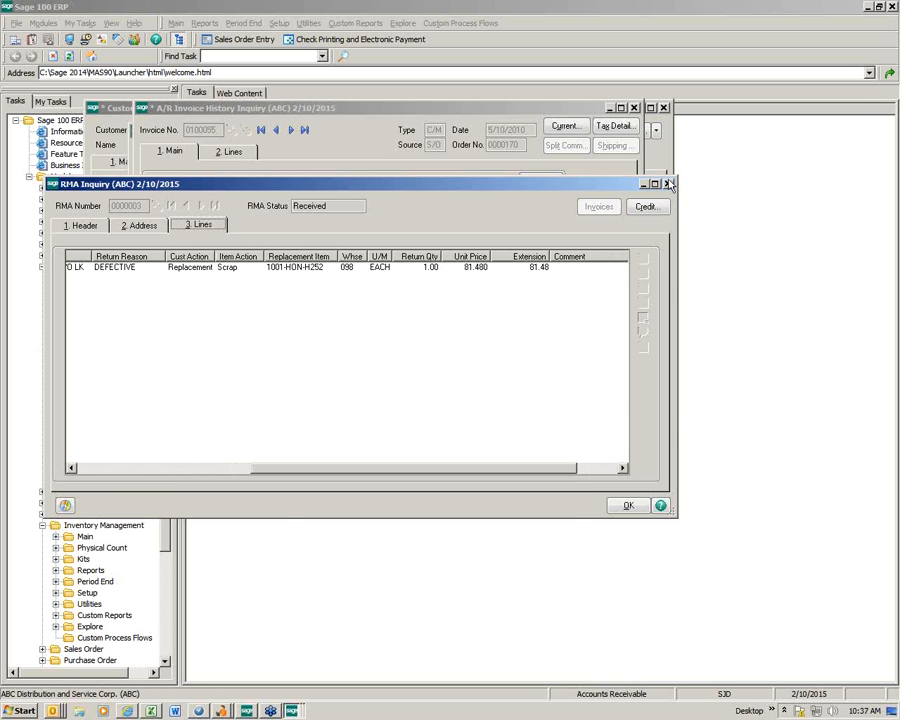
pyautogui.click(628, 505)
pyautogui.click(549, 428)
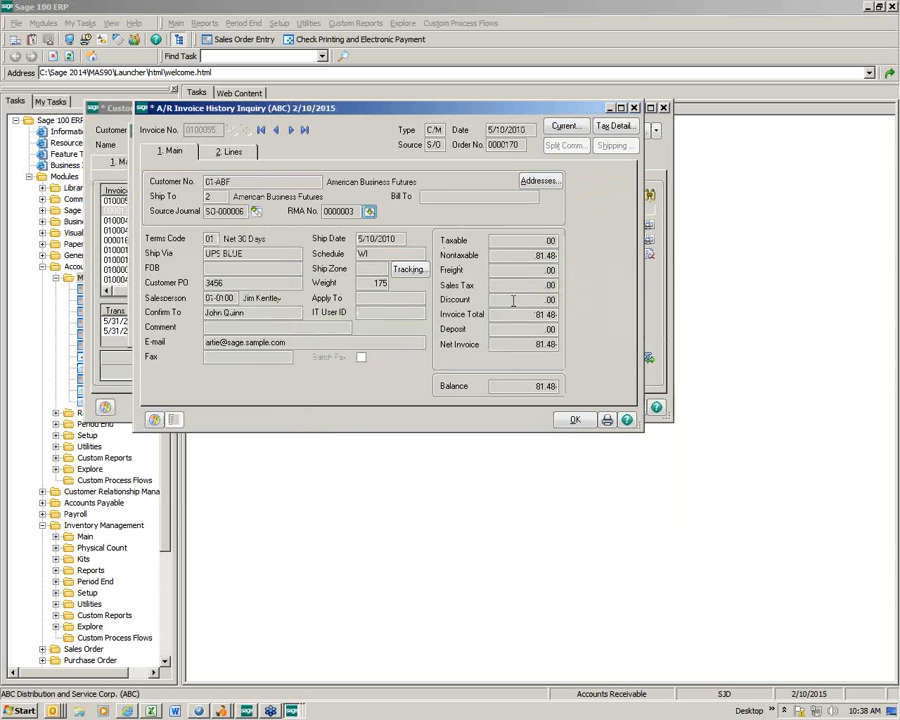
pyautogui.click(573, 419)
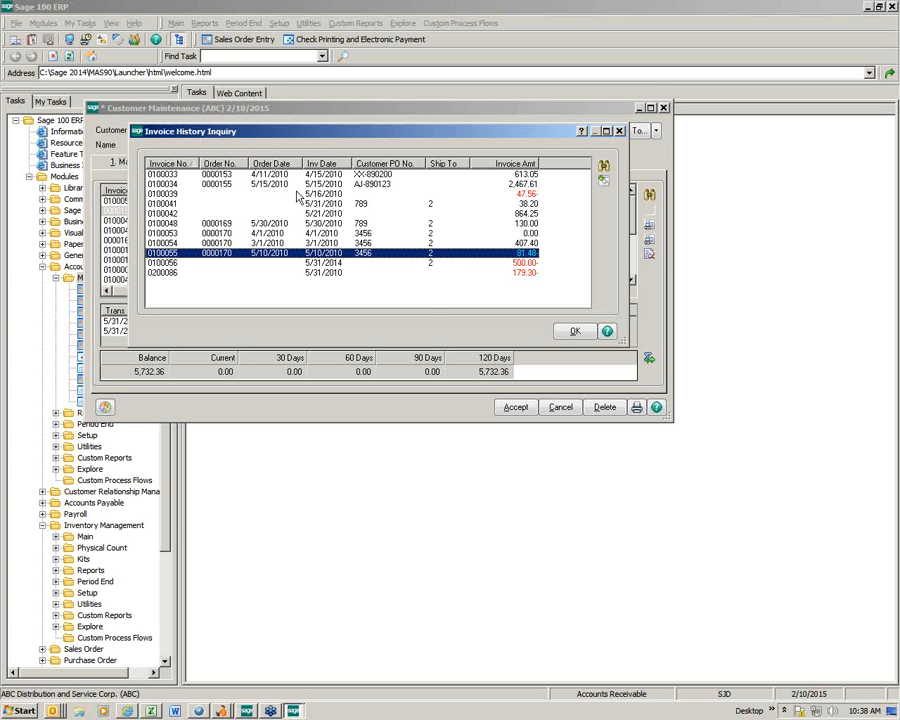
pyautogui.click(571, 333)
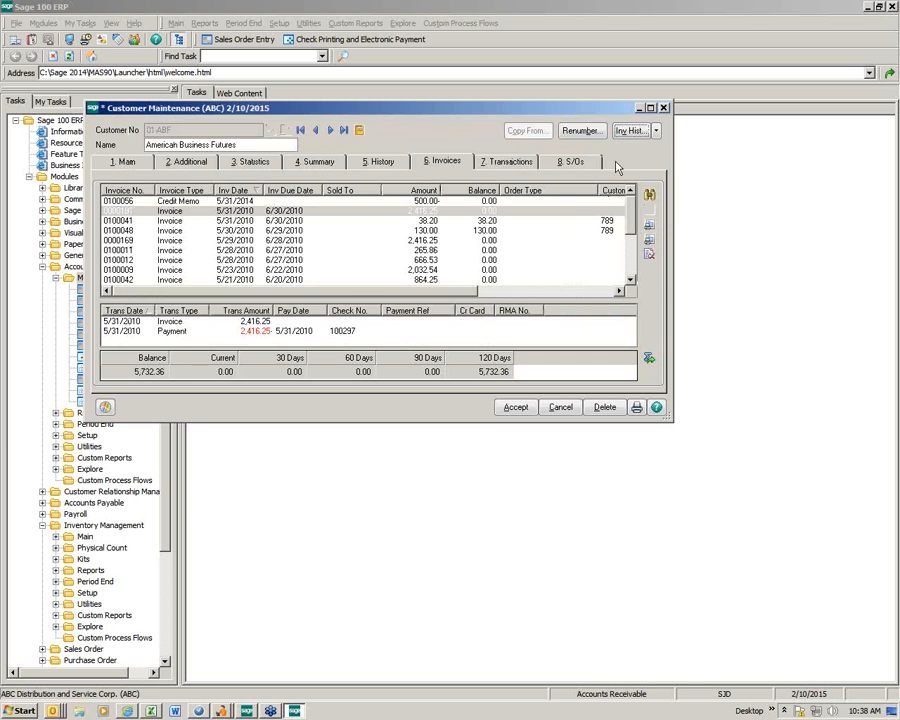
# Check the RMA received on 5/10/2010 in the customer's RMA inquiry and close the inquiry
pyautogui.click(657, 131)
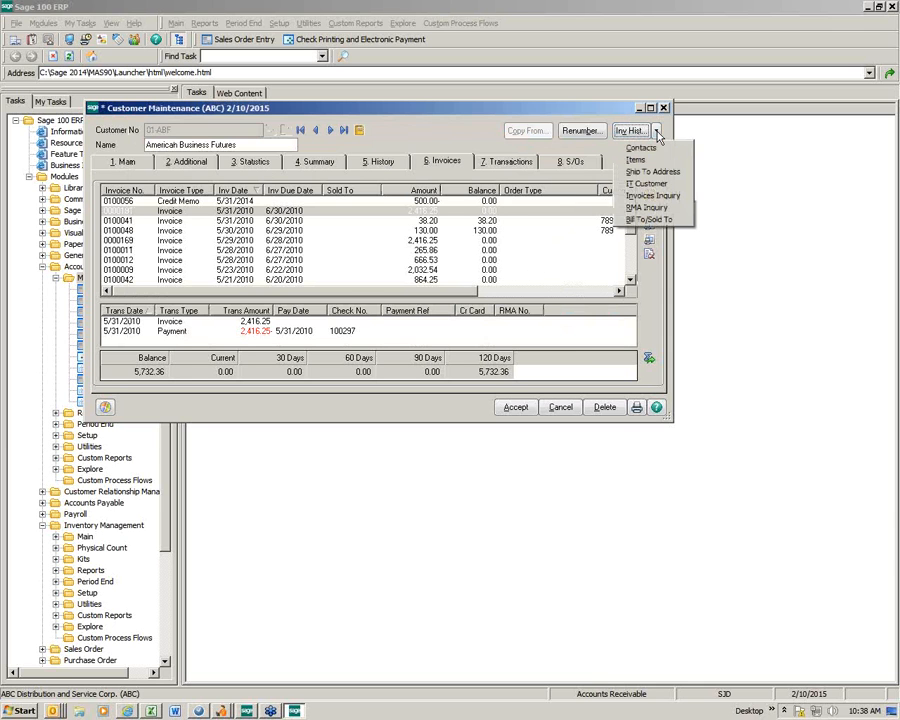
pyautogui.click(650, 209)
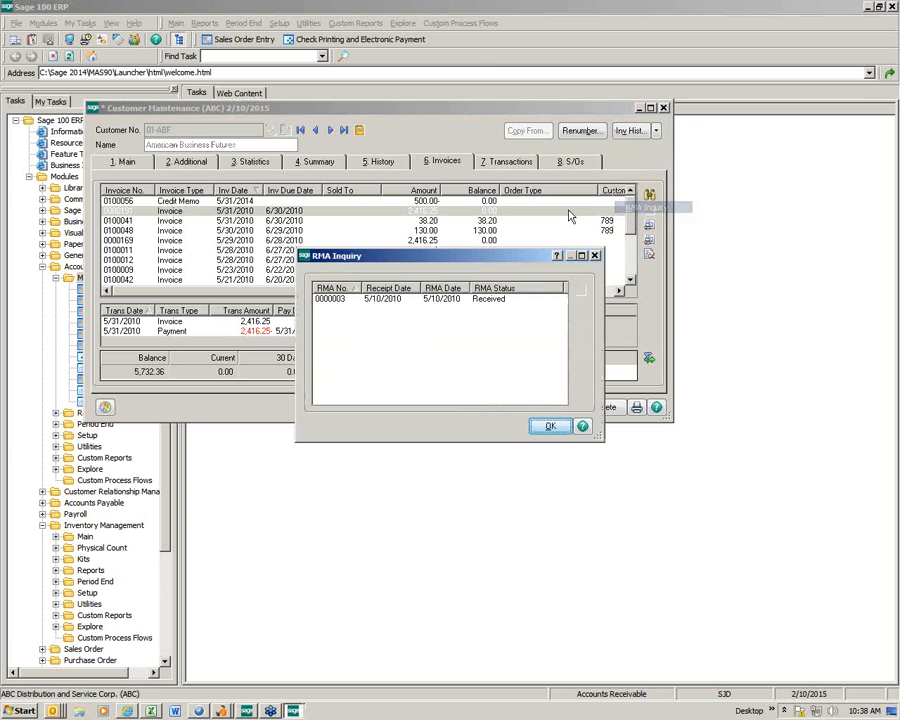
pyautogui.click(427, 301)
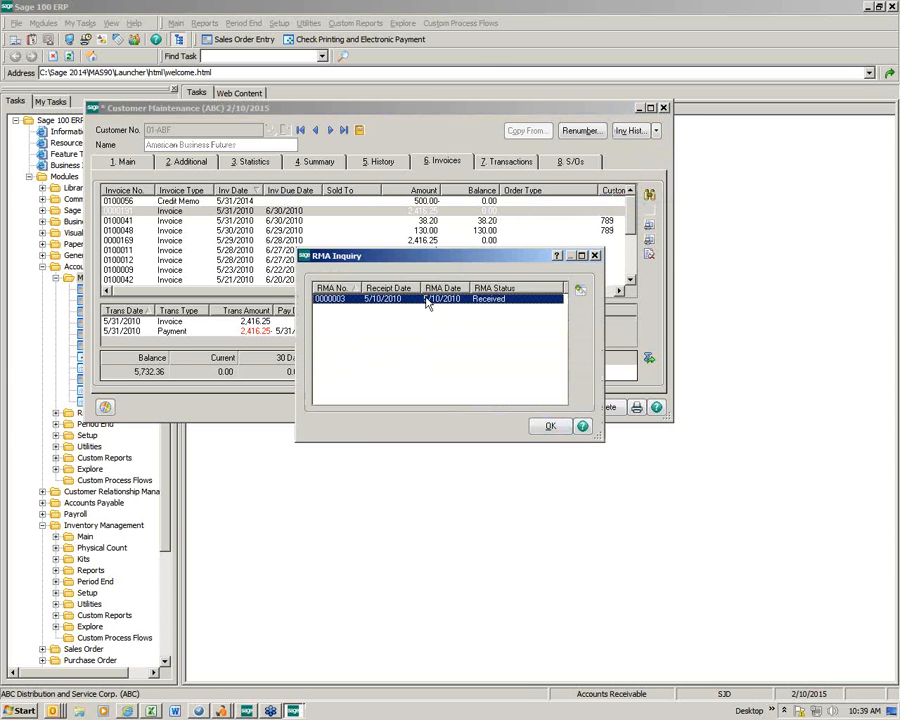
pyautogui.click(549, 428)
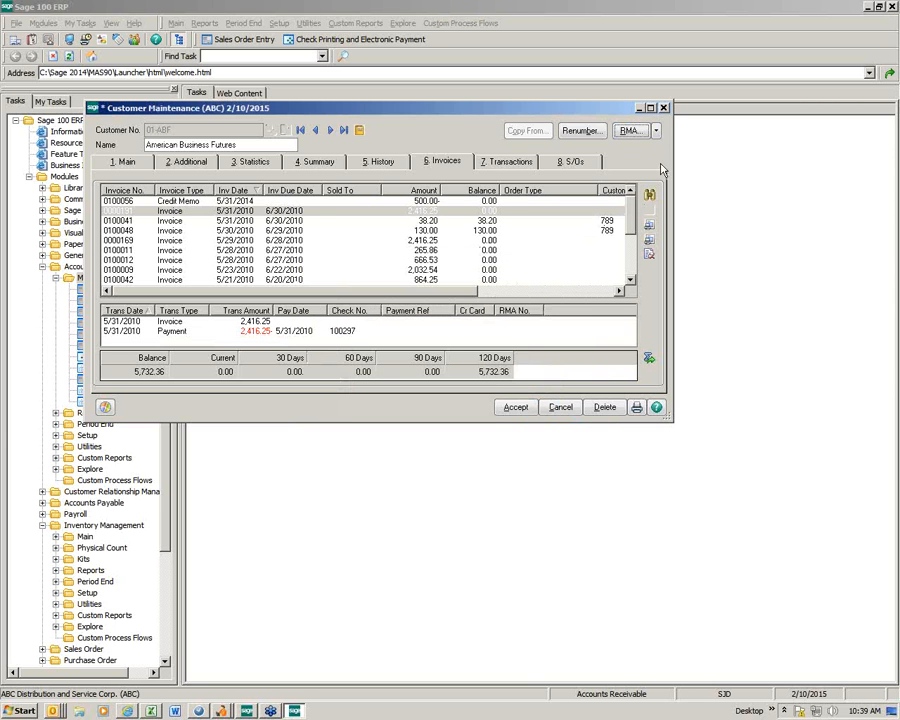
# Leave the American Business Futures record without saving and open the Child Company customer record
pyautogui.click(656, 132)
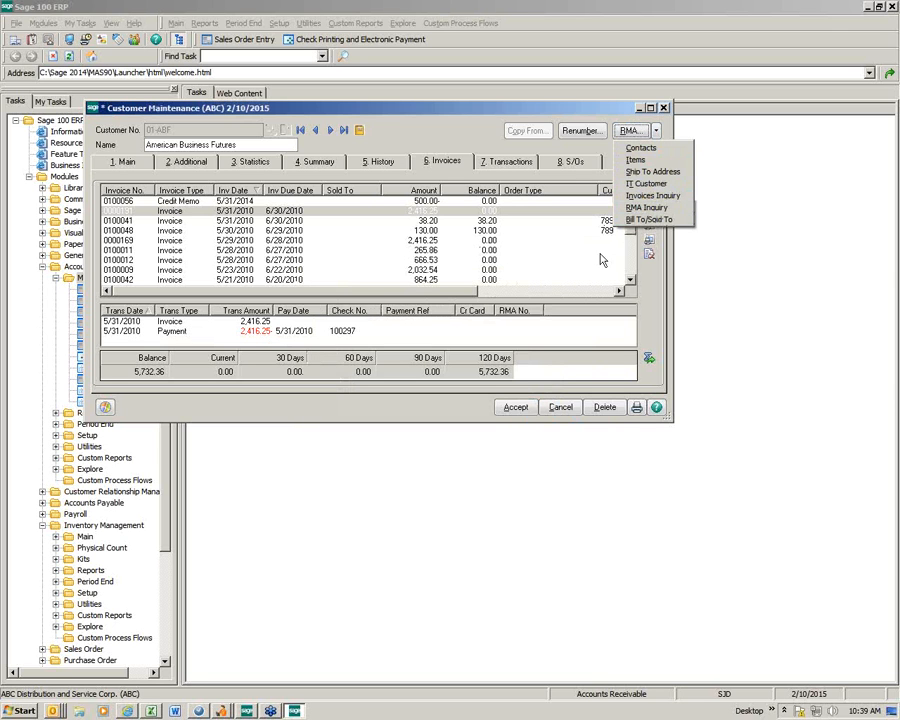
pyautogui.click(561, 408)
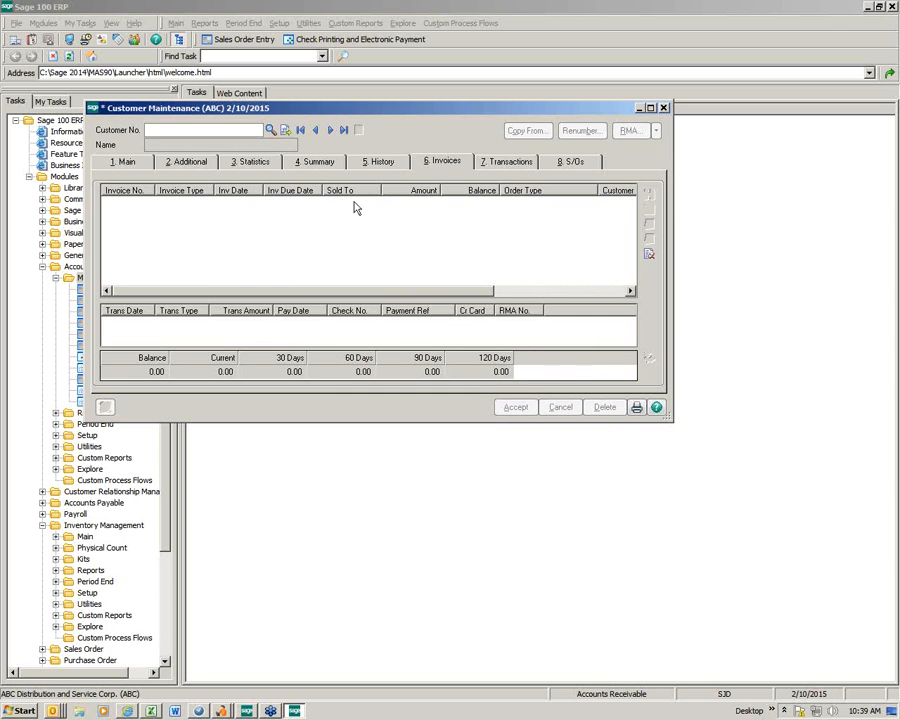
pyautogui.click(270, 130)
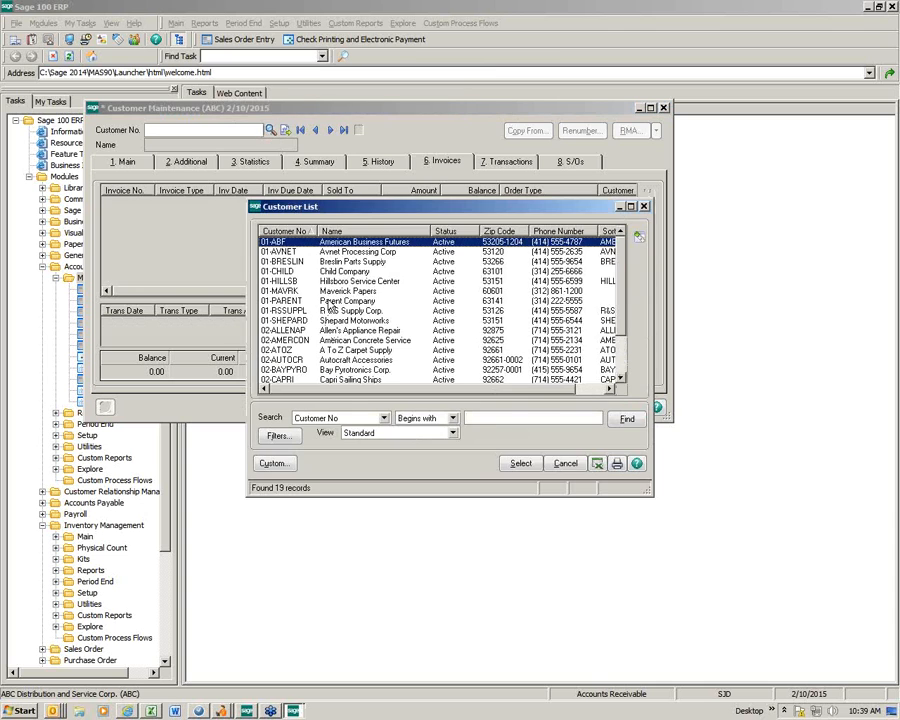
pyautogui.doubleClick(308, 271)
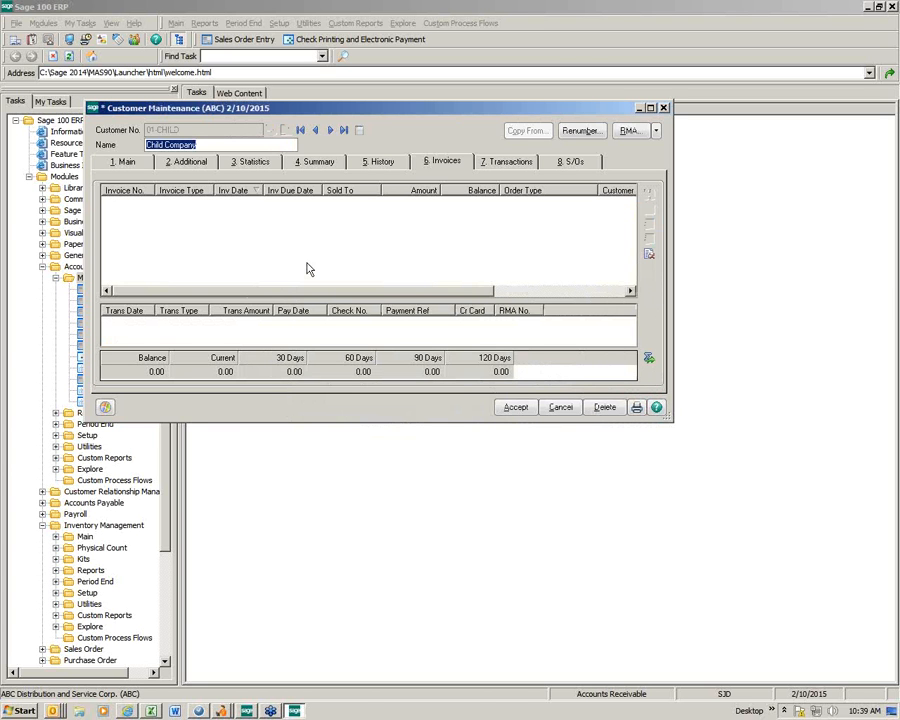
# Review Child Company's Bill To/Sold To settings, including its bill-to customer, accept them, and close Customer Maintenance
pyautogui.click(656, 131)
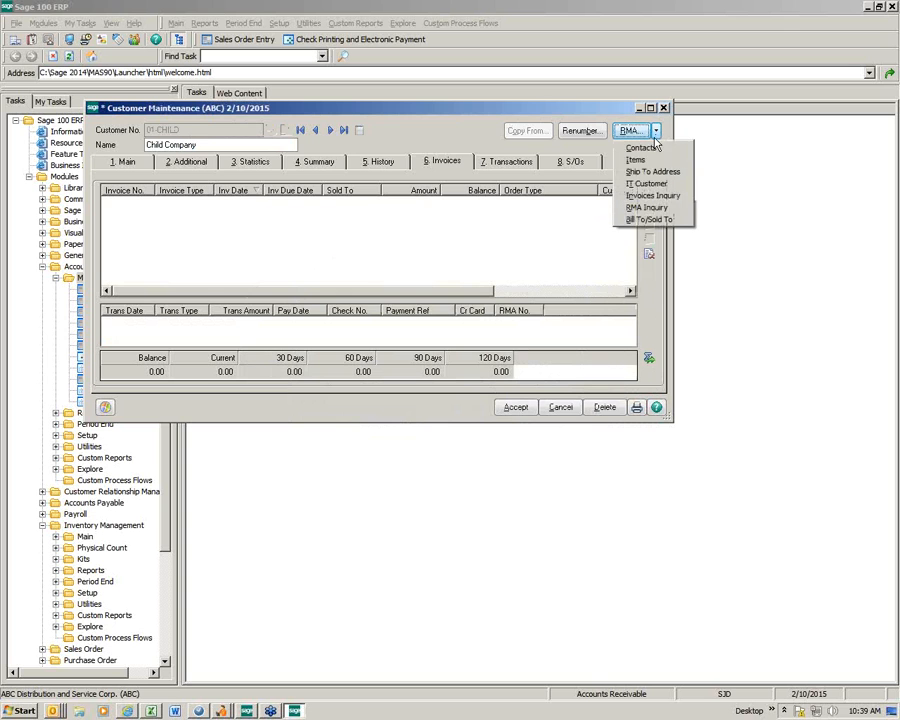
pyautogui.click(654, 222)
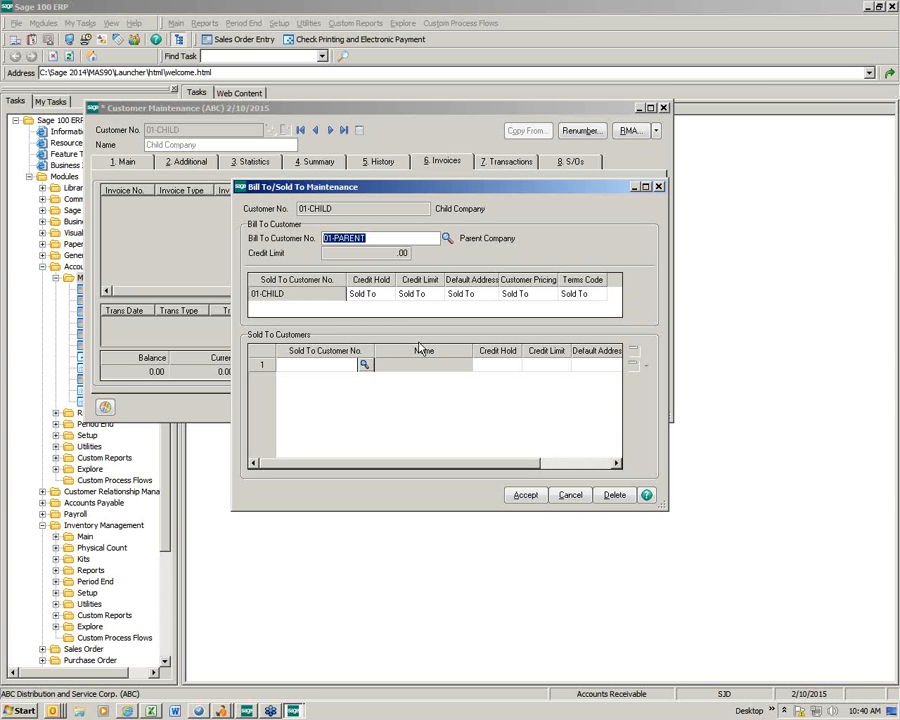
pyautogui.click(530, 497)
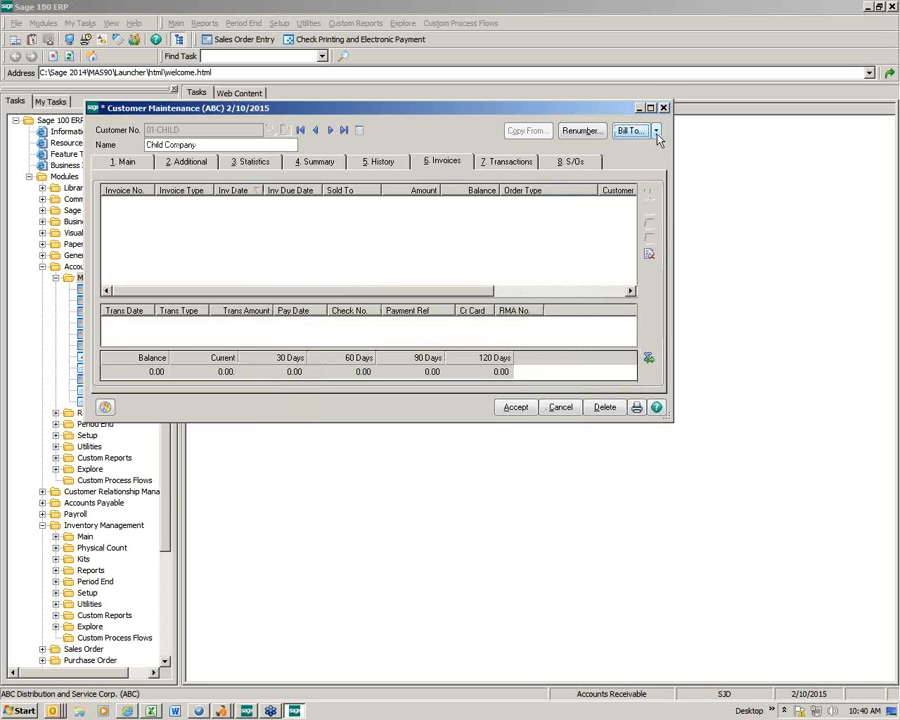
pyautogui.click(657, 132)
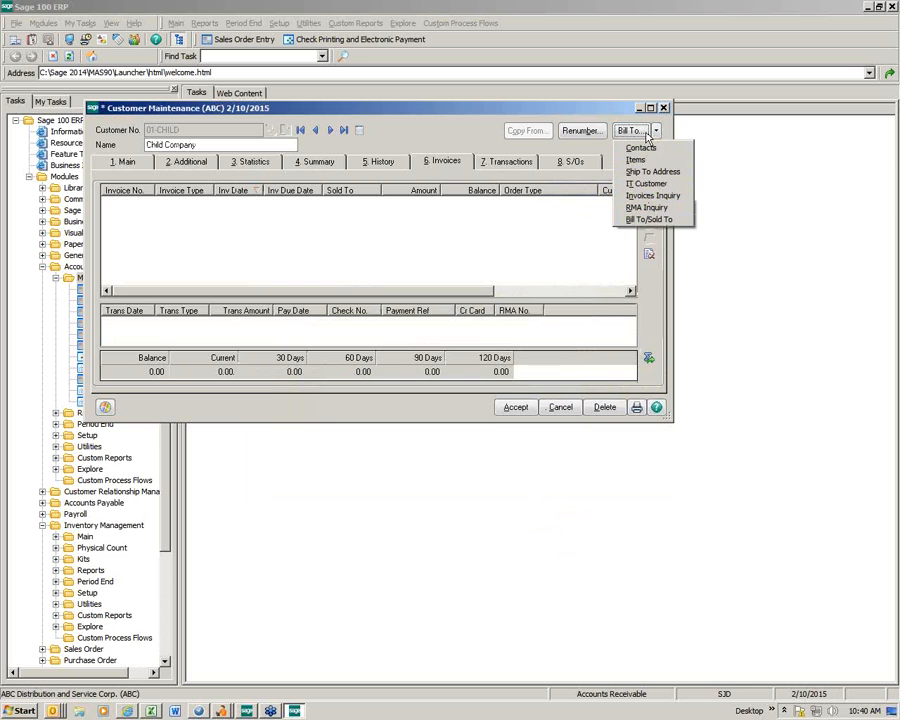
pyautogui.click(663, 108)
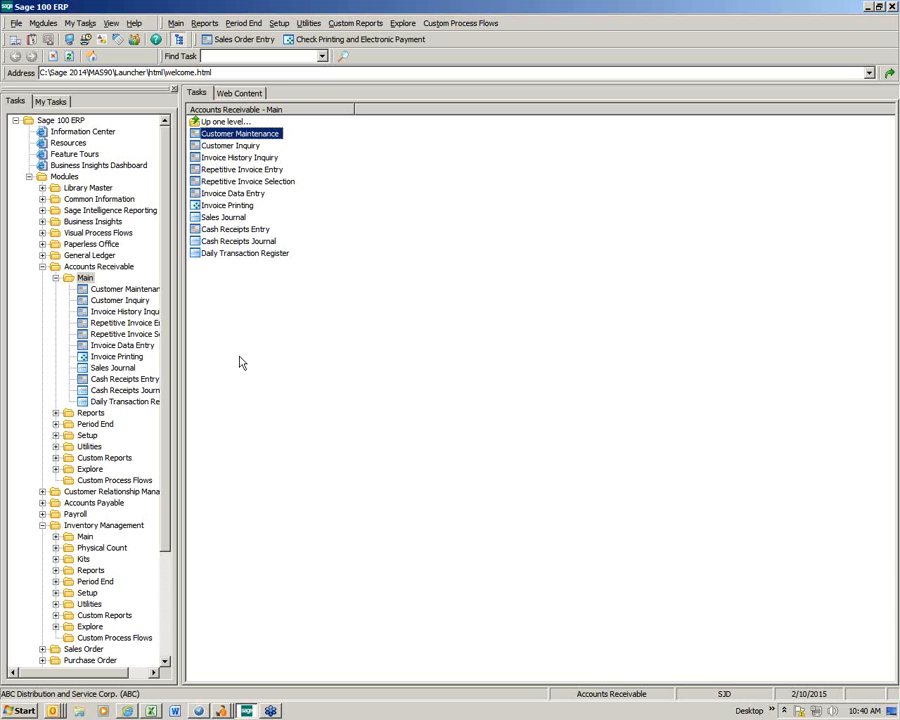
# Collapse the Accounts Receivable module and open Item Inquiry from Inventory Management's main tasks
pyautogui.click(56, 278)
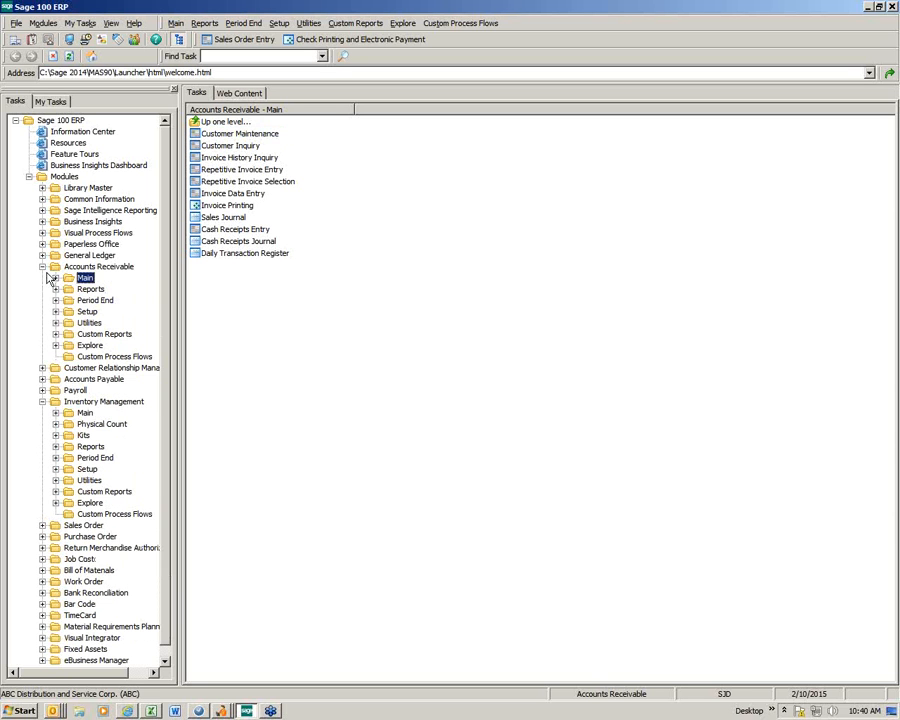
pyautogui.click(42, 266)
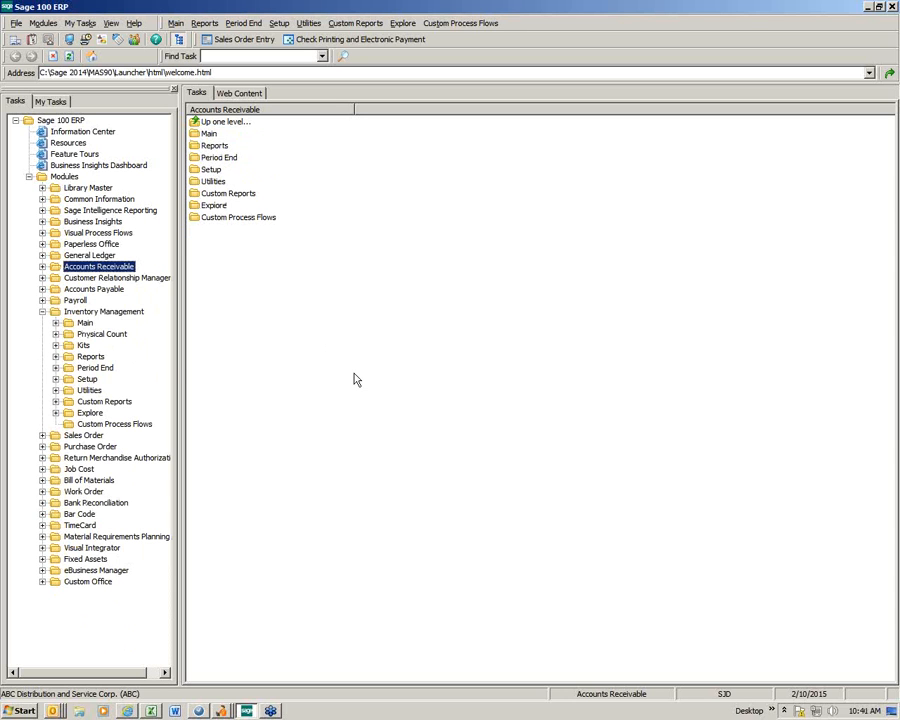
pyautogui.click(85, 322)
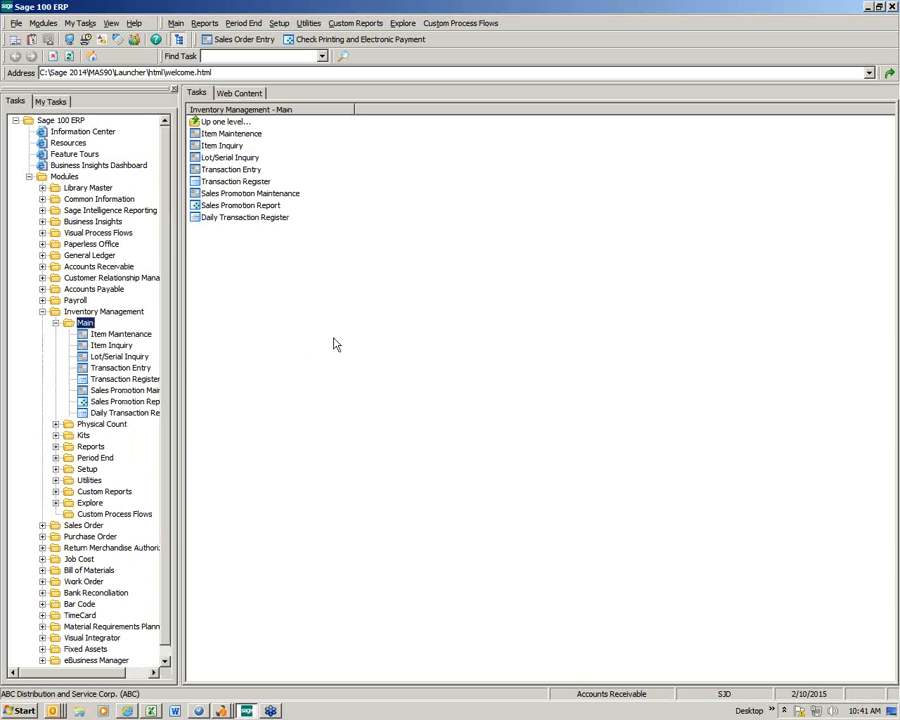
pyautogui.click(220, 146)
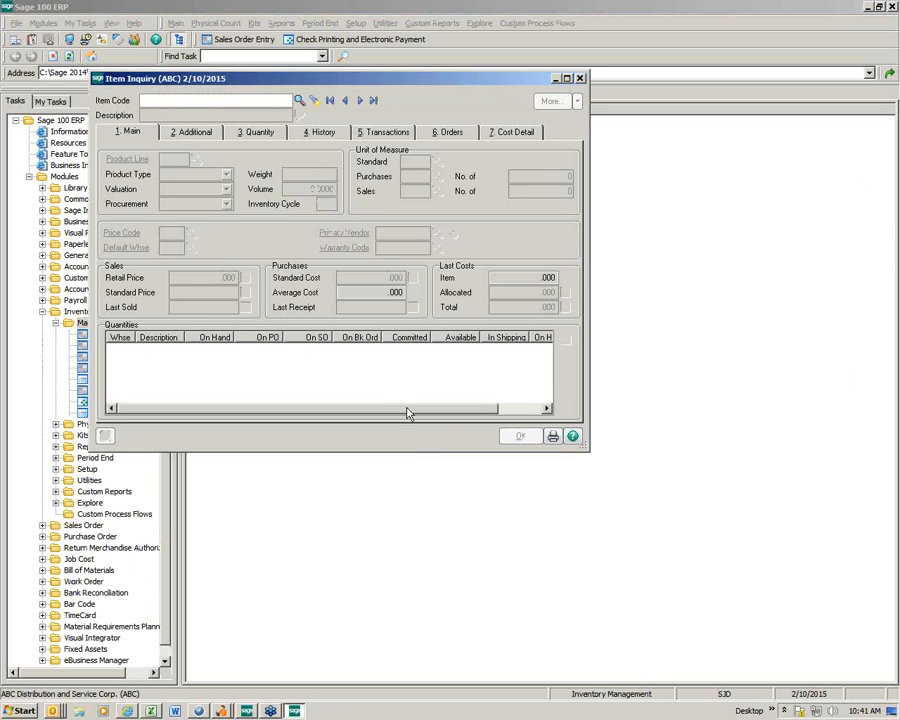
# Create a new customized panel from Item Inquiry's Main panel for all users and all companies
pyautogui.rightClick(474, 244)
pyautogui.click(455, 377)
pyautogui.rightClick(455, 383)
pyautogui.moveTo(470, 396)
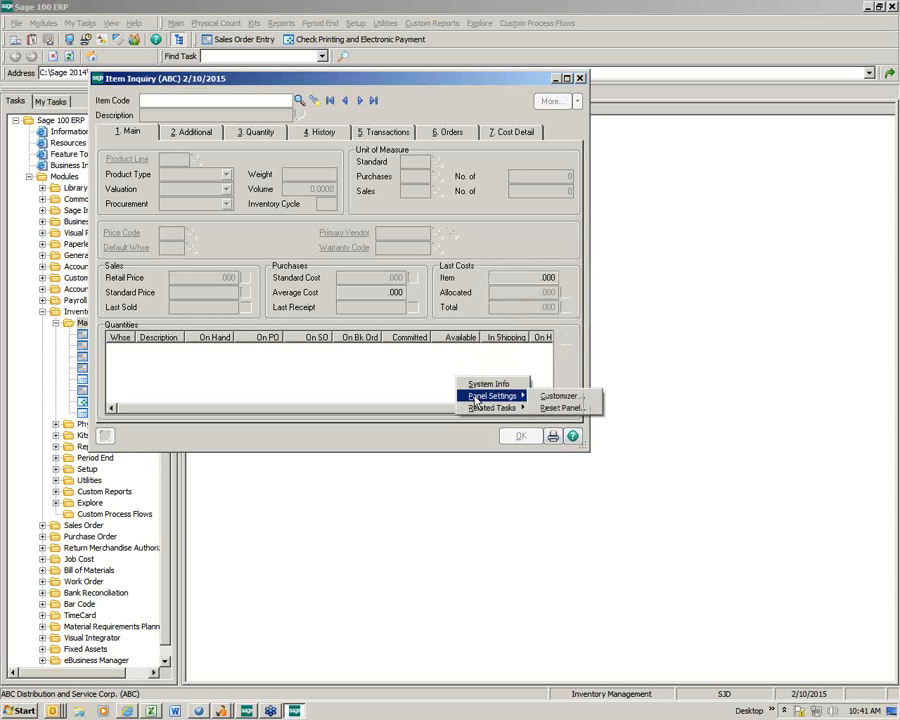
pyautogui.click(540, 398)
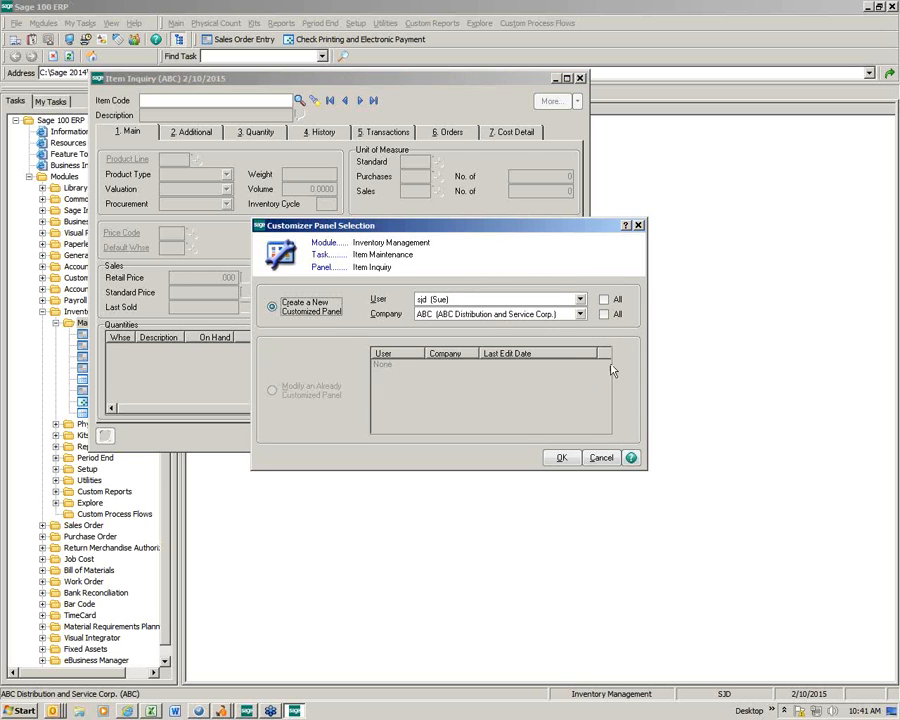
pyautogui.click(604, 299)
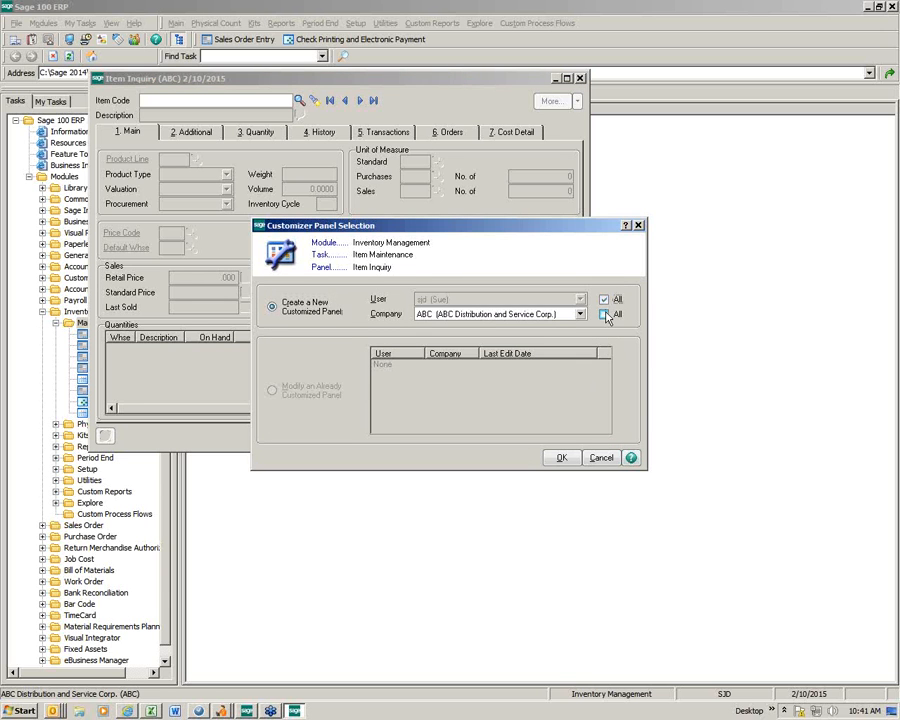
pyautogui.click(604, 314)
pyautogui.click(563, 457)
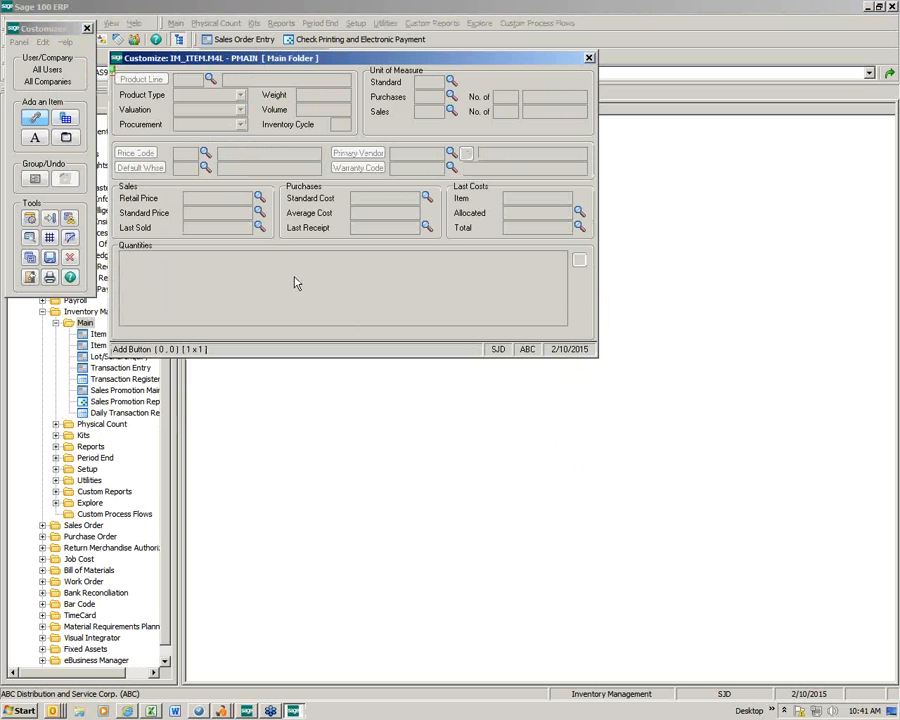
# Add the BinLocation field from IM_ItemWarehouse as a column in the Quantities list box format
pyautogui.doubleClick(327, 293)
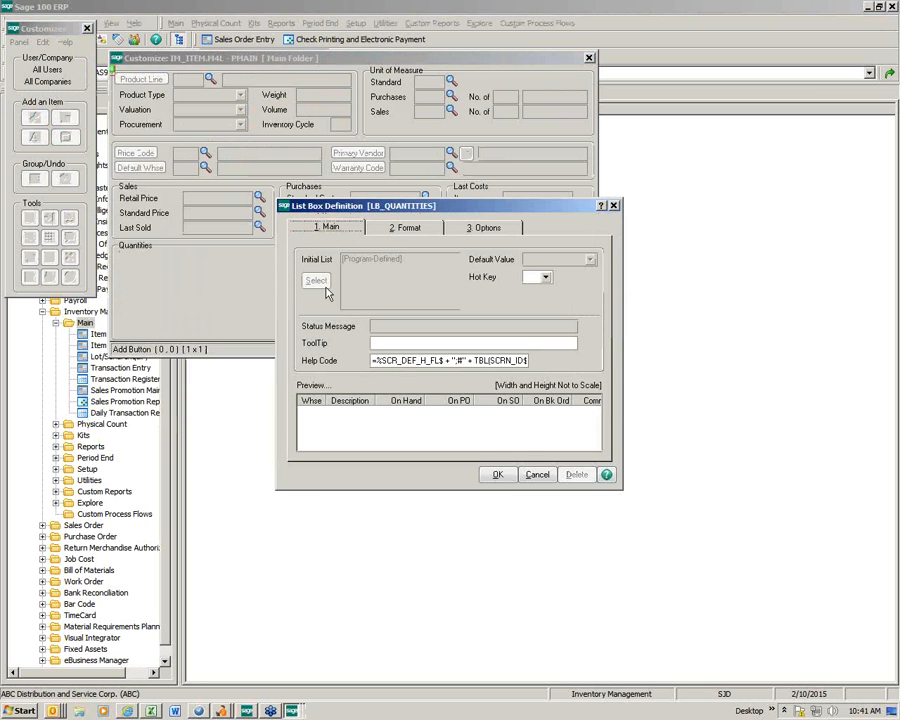
pyautogui.click(414, 231)
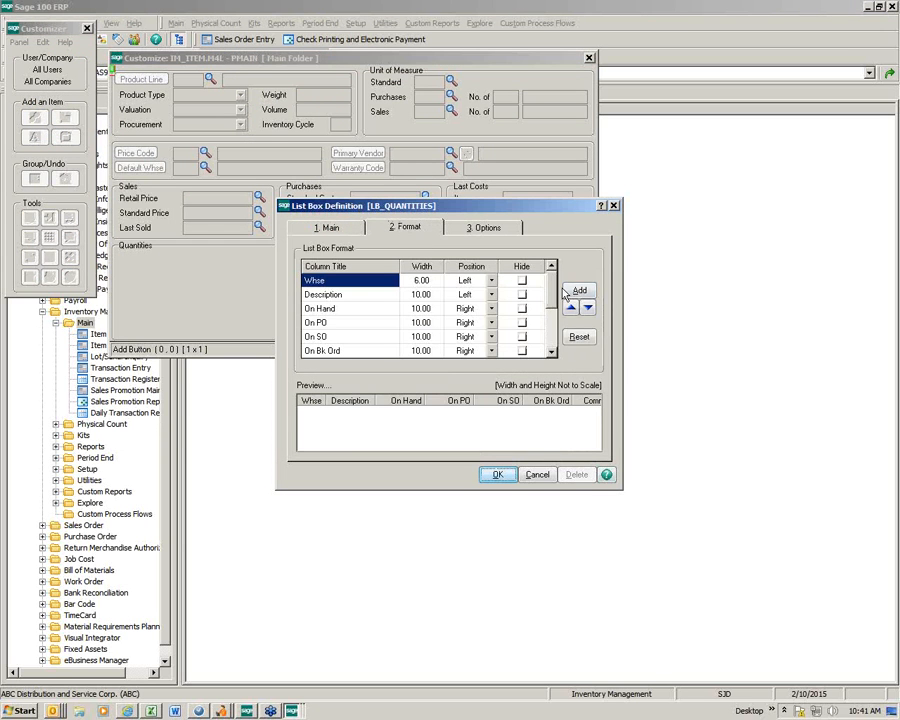
pyautogui.scroll(-2, 555, 338)
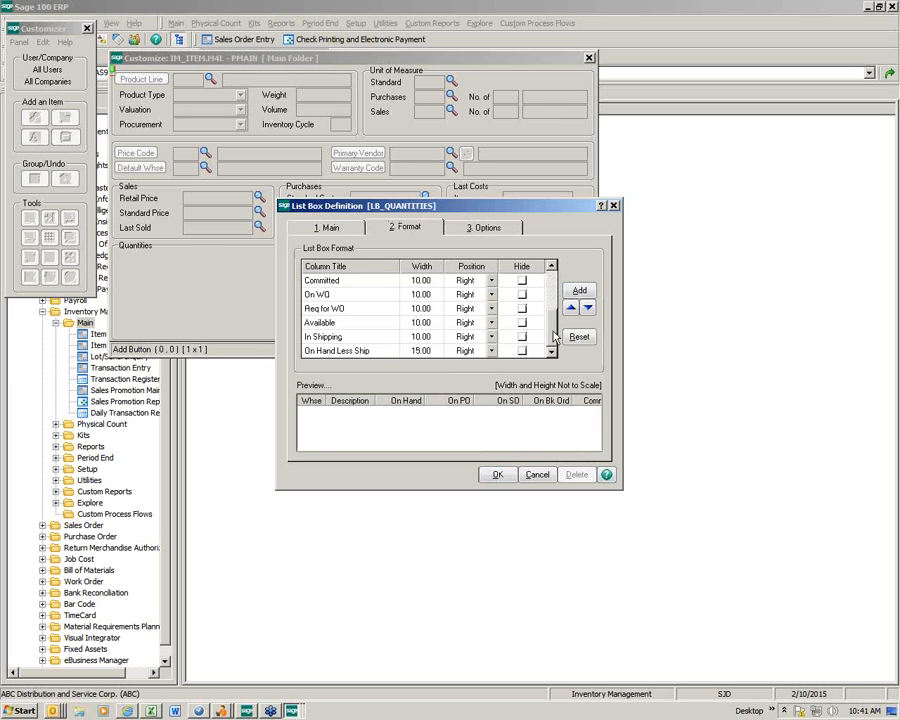
pyautogui.click(553, 287)
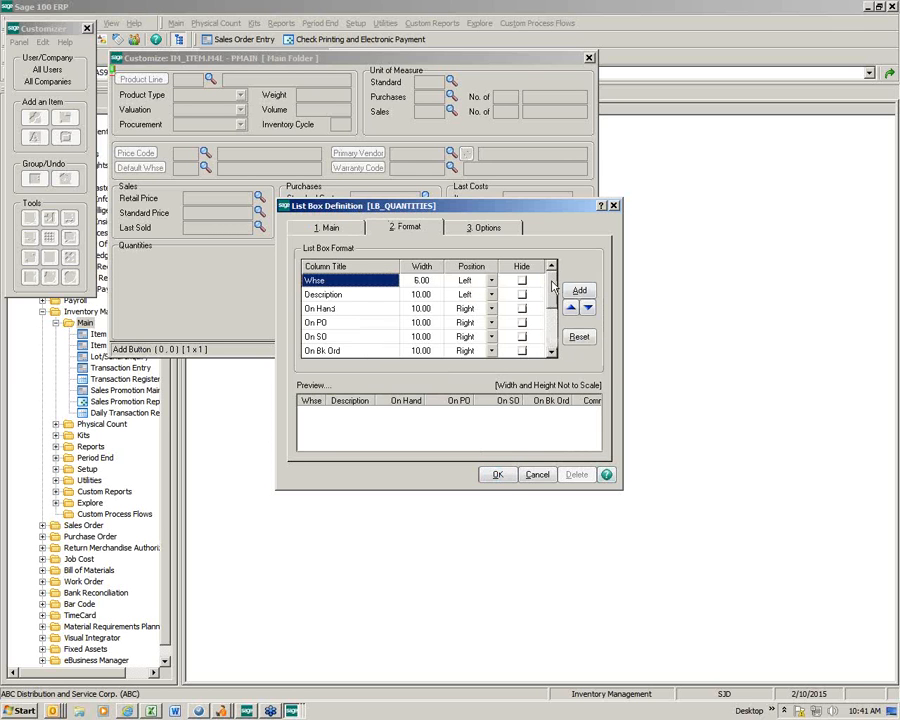
pyautogui.click(579, 290)
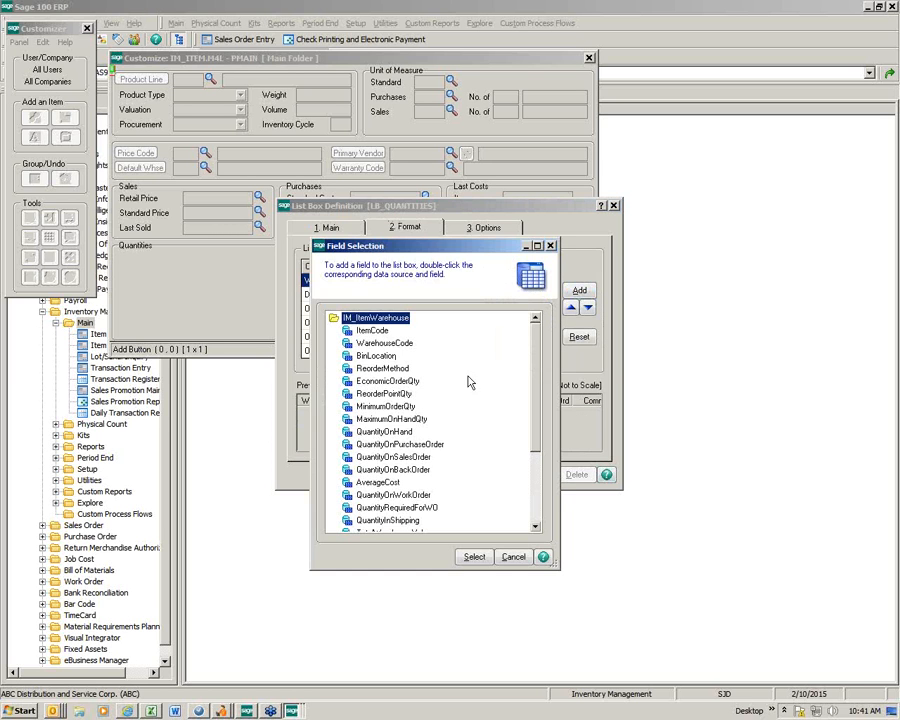
pyautogui.click(376, 356)
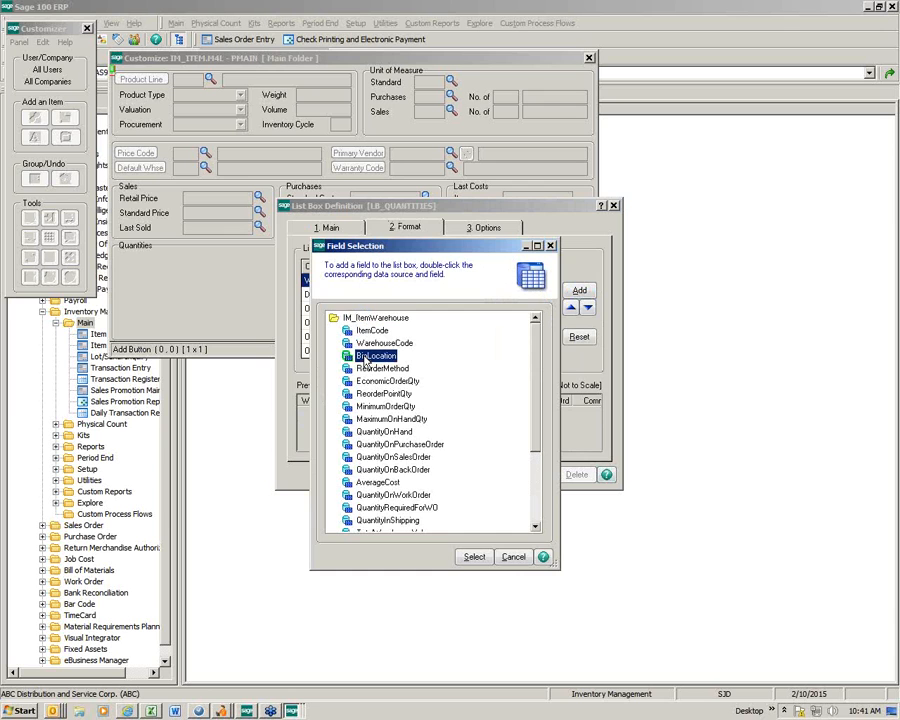
pyautogui.click(475, 558)
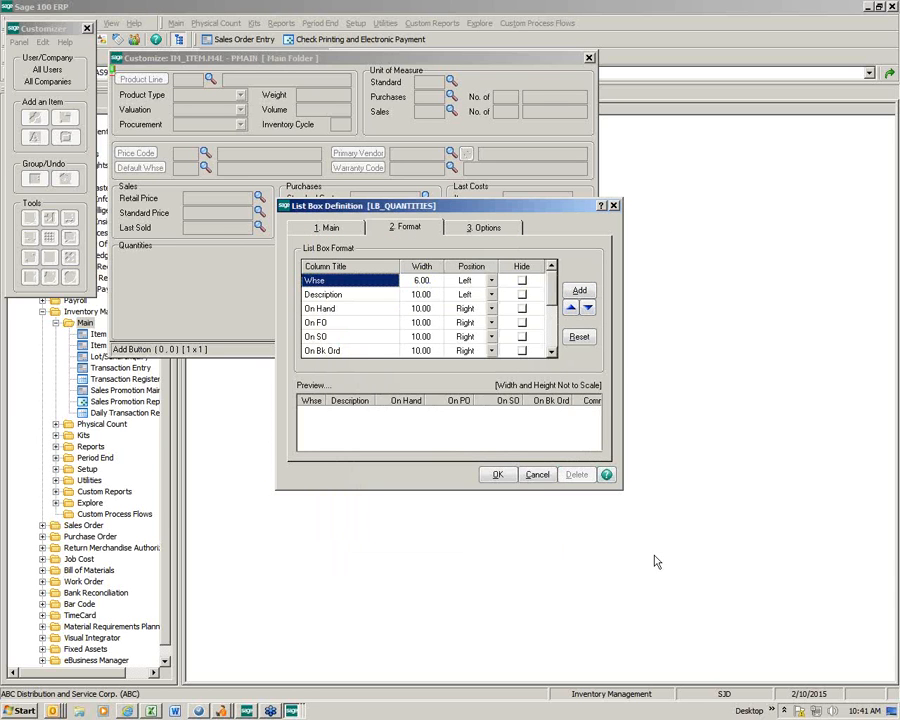
# Move the Bin Location column to directly after Whse in the list box format
pyautogui.moveTo(551, 297); pyautogui.dragTo(552, 351)
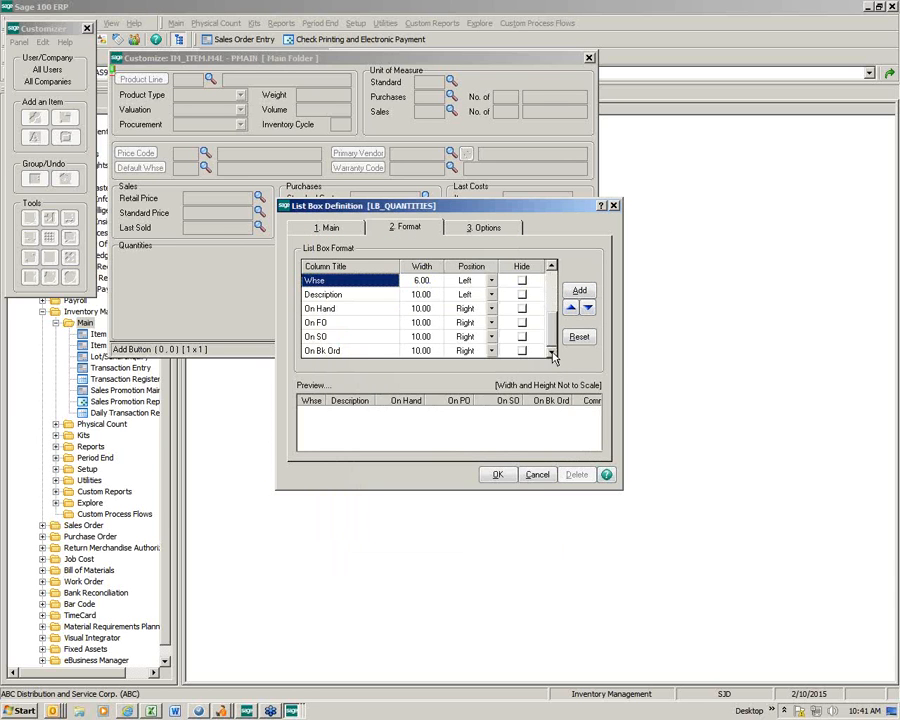
pyautogui.click(368, 351)
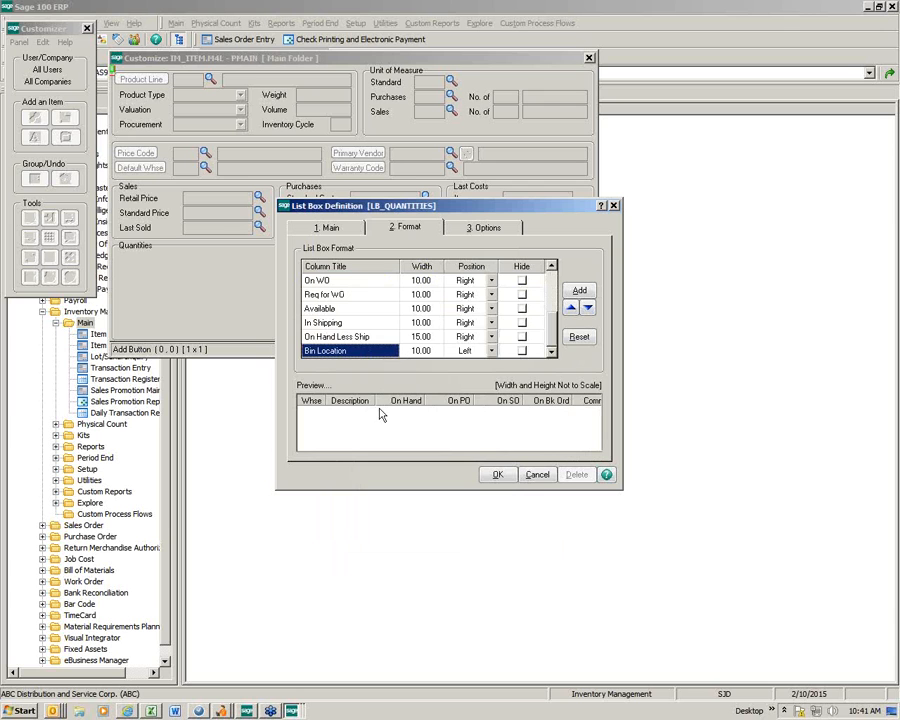
pyautogui.click(570, 307)
pyautogui.click(570, 307)
pyautogui.click(570, 307)
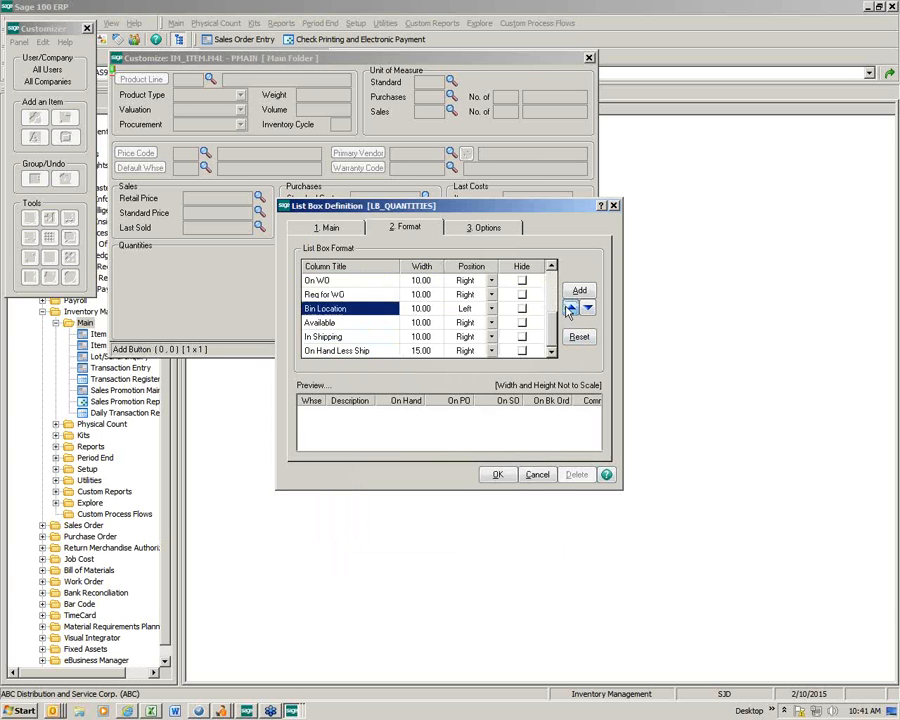
pyautogui.click(570, 307)
pyautogui.click(570, 307)
pyautogui.click(570, 307)
pyautogui.click(571, 308)
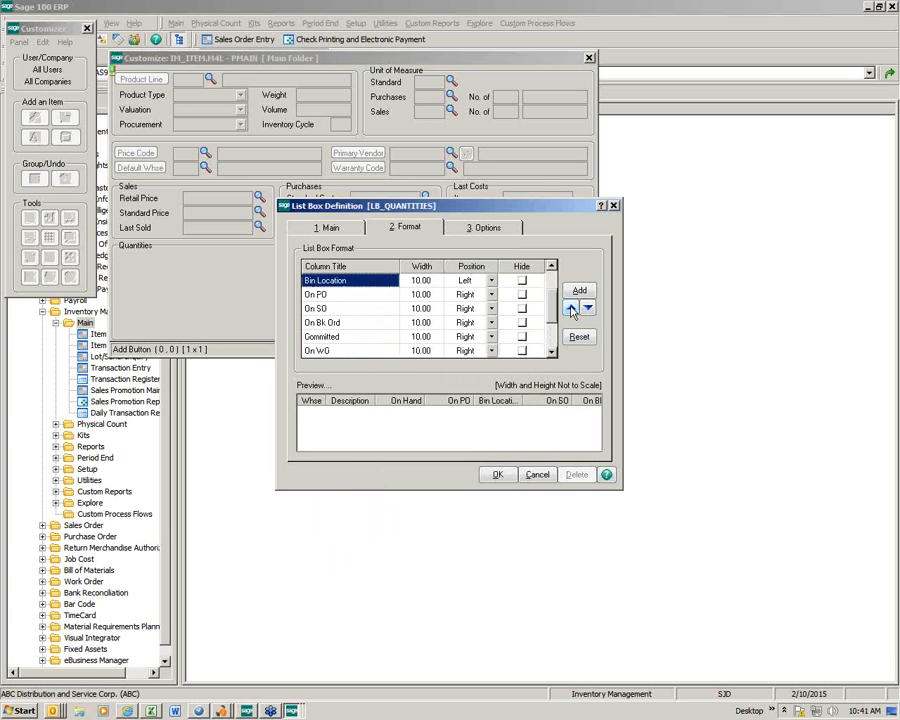
pyautogui.click(570, 307)
pyautogui.click(570, 307)
pyautogui.click(570, 307)
pyautogui.click(570, 307)
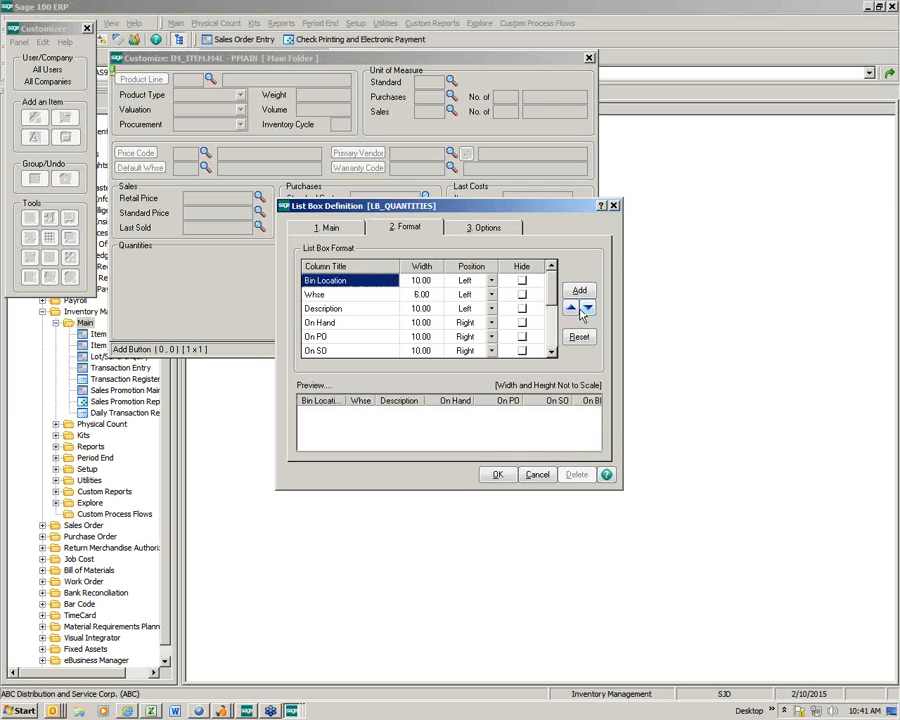
pyautogui.click(581, 308)
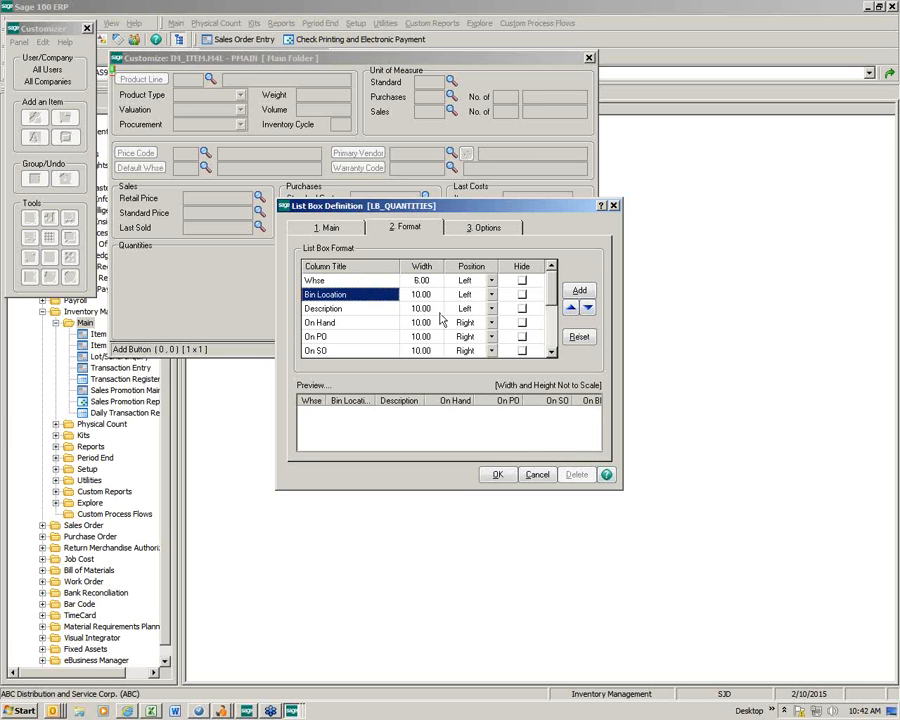
# Accept the Quantities list box definition, save the customized panel, and close the Customizer
pyautogui.click(498, 475)
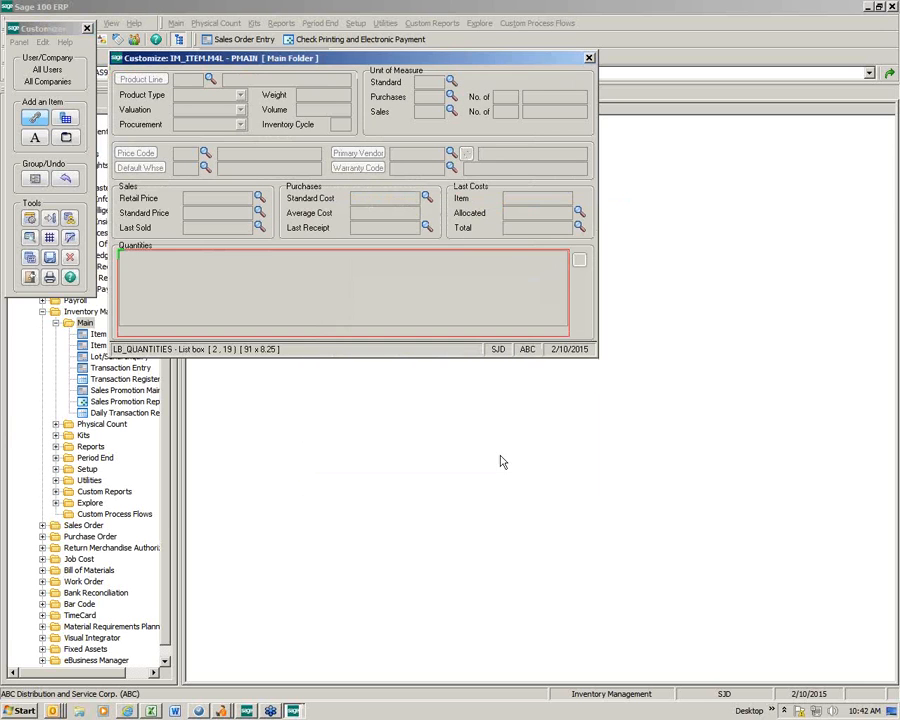
pyautogui.click(49, 257)
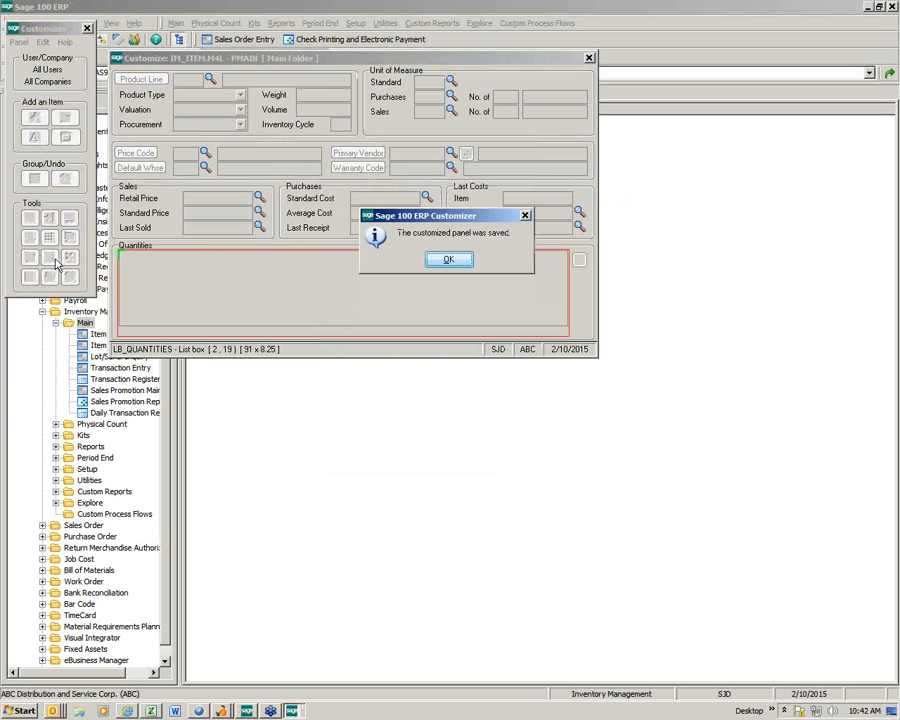
pyautogui.click(447, 261)
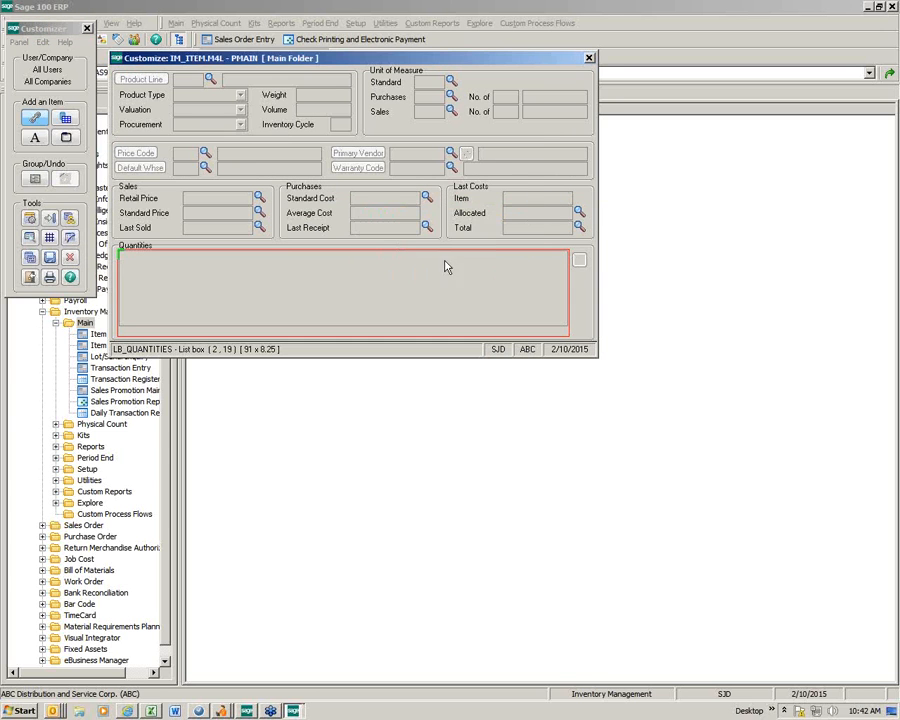
pyautogui.click(590, 58)
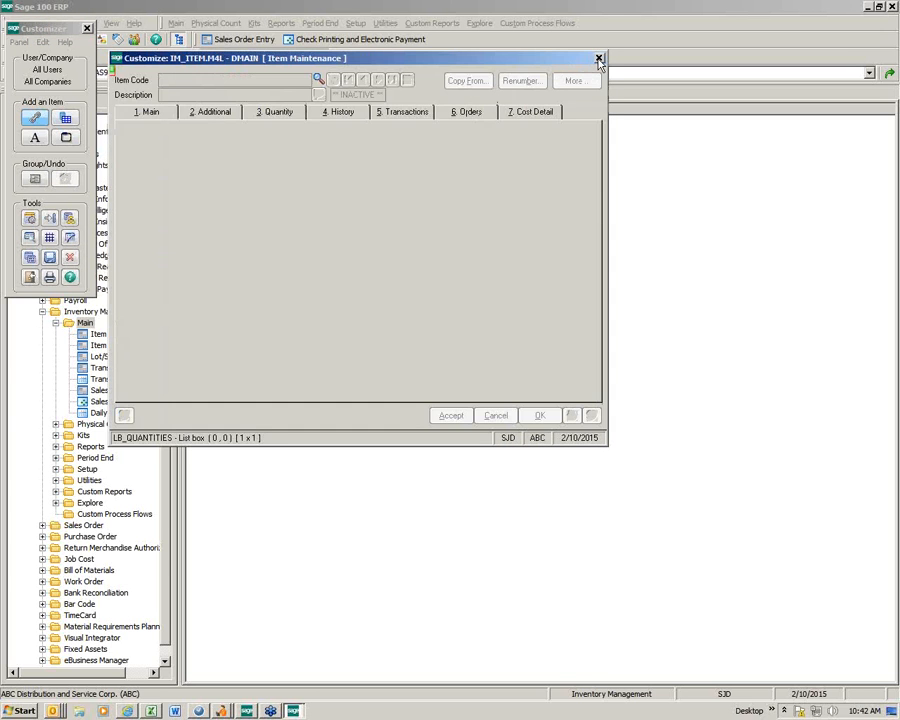
pyautogui.click(598, 59)
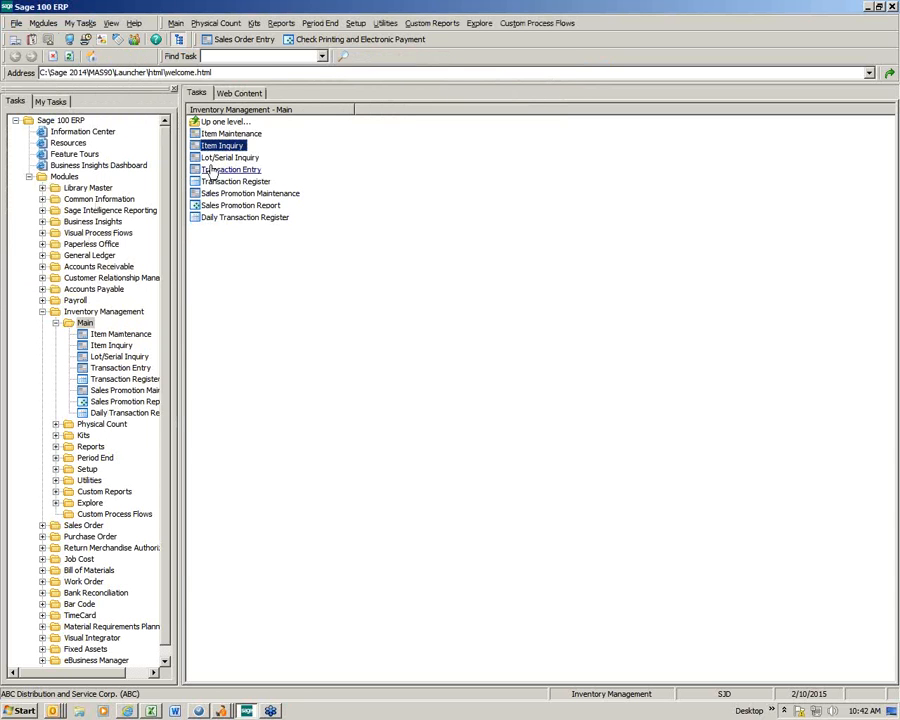
# Open Item Inquiry and display item 1001-HON-H252 to check the Bin Location column in the Quantities list
pyautogui.doubleClick(203, 146)
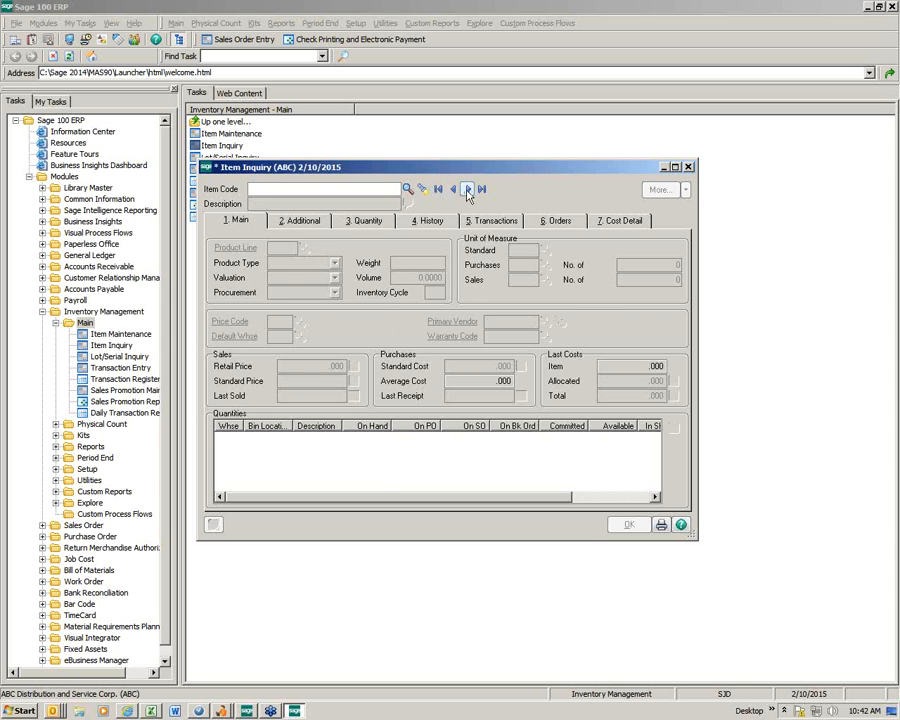
pyautogui.click(467, 192)
pyautogui.moveTo(459, 172); pyautogui.dragTo(335, 100)
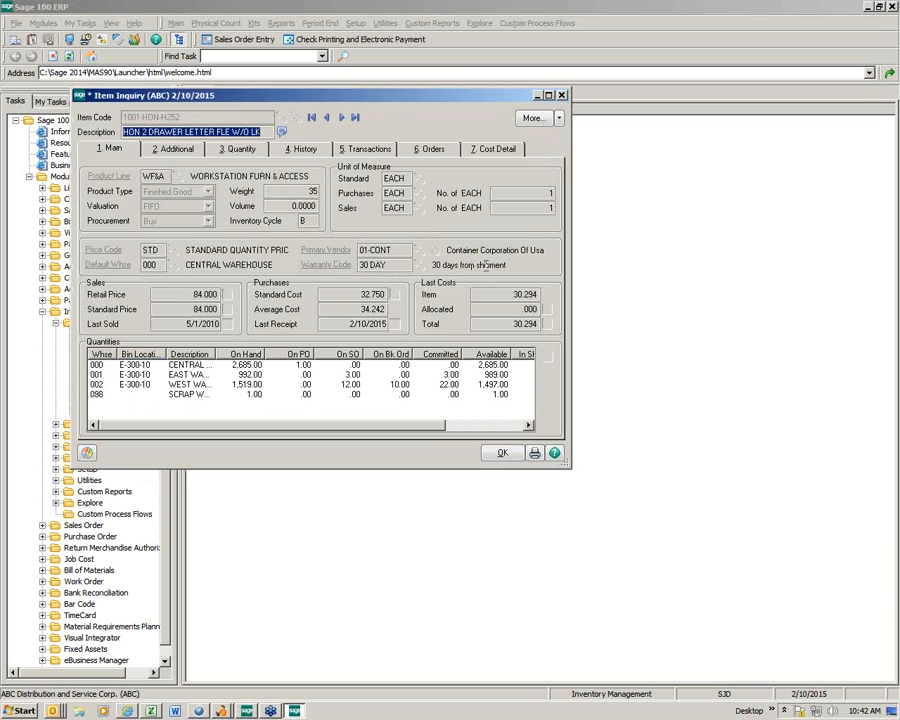
# Examine the item's bin locations by warehouse in Reorder Maintenance from its quantity details, and return to the main item information
pyautogui.click(243, 151)
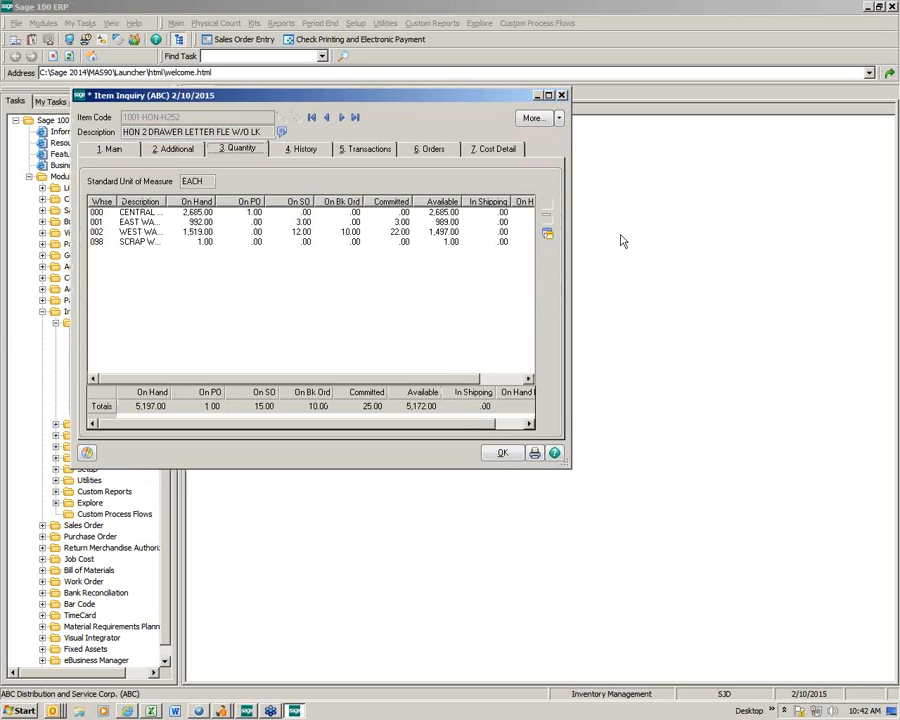
pyautogui.click(547, 234)
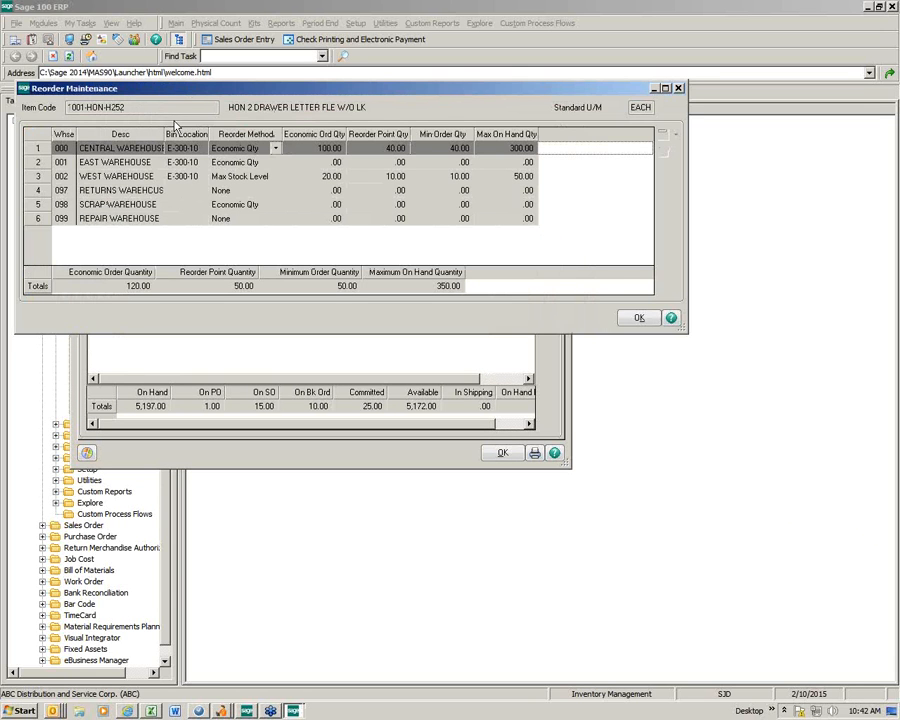
pyautogui.press('Escape')
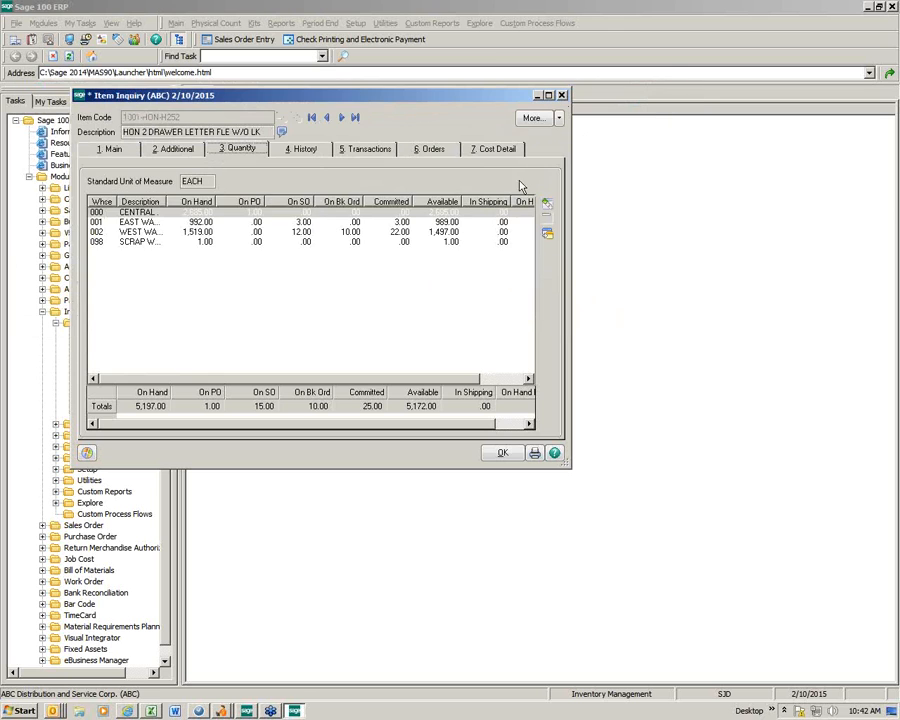
pyautogui.click(112, 149)
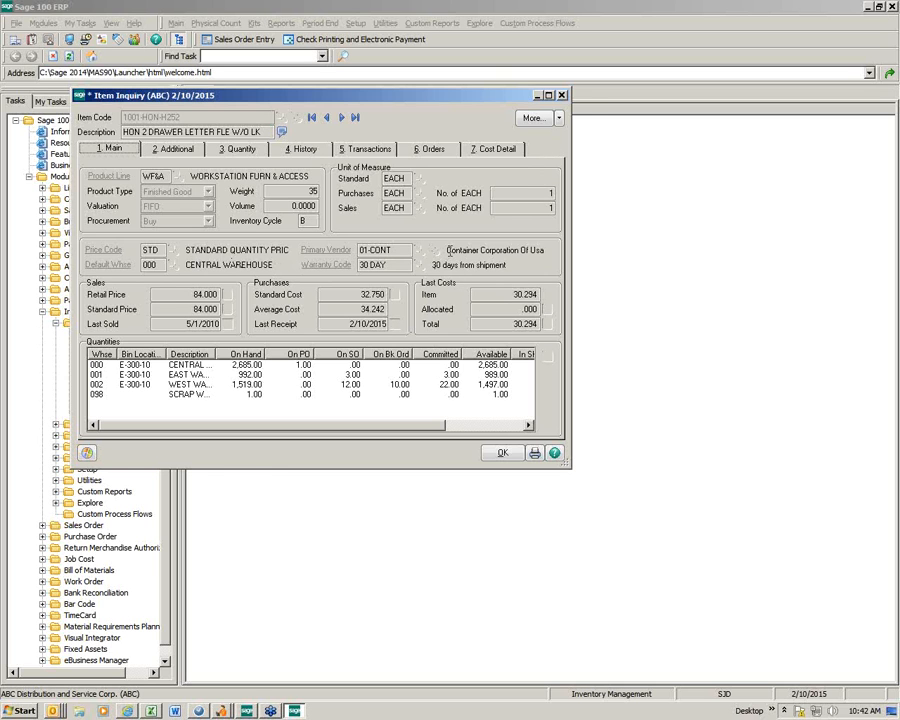
# Close Item Inquiry and collapse the Inventory Management module in the task tree
pyautogui.click(561, 95)
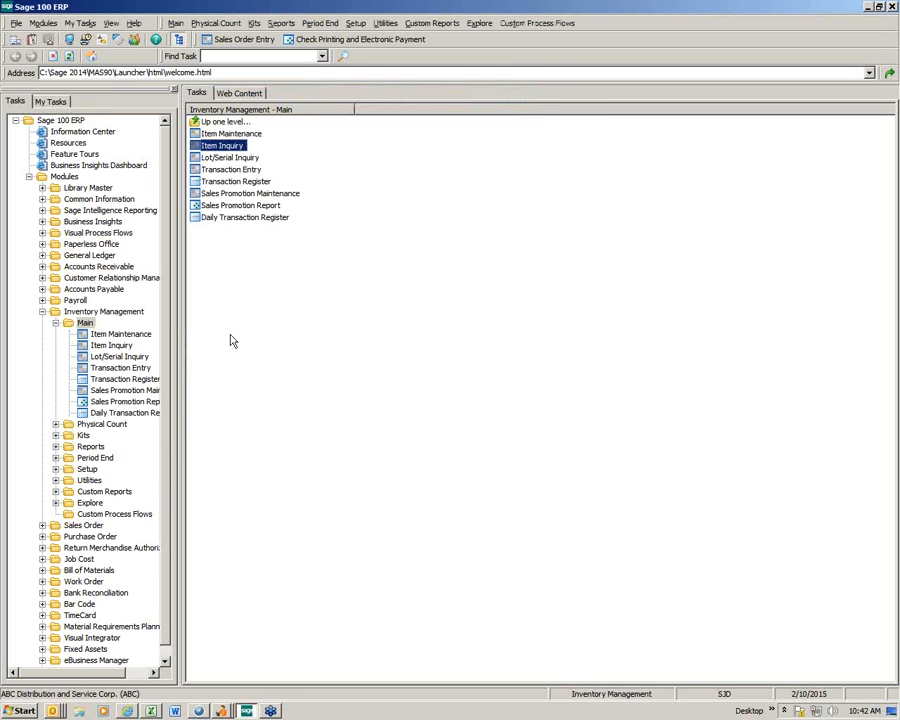
pyautogui.click(55, 322)
pyautogui.click(42, 311)
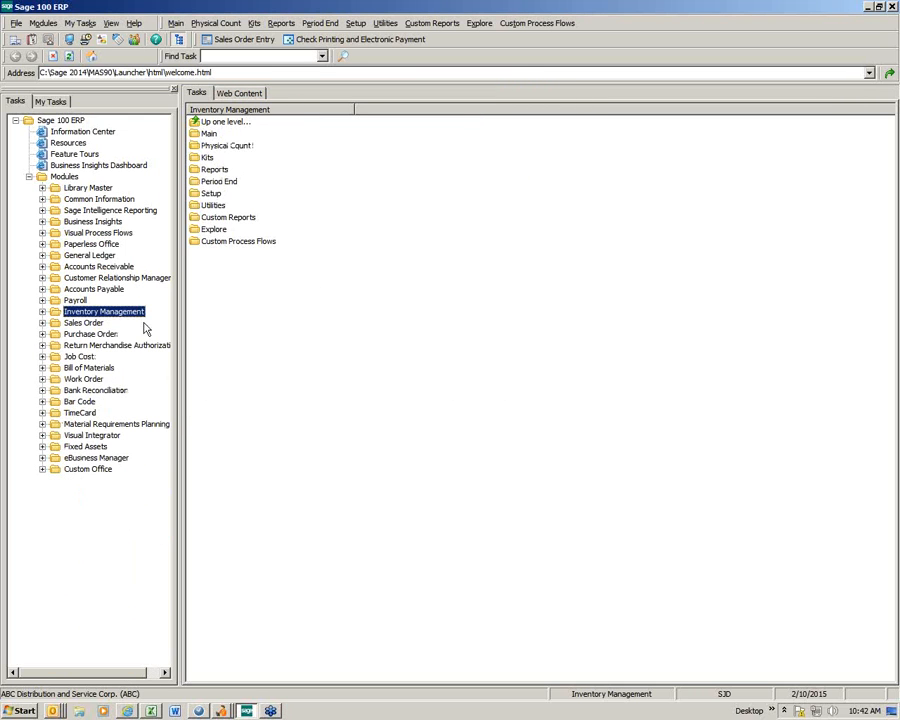